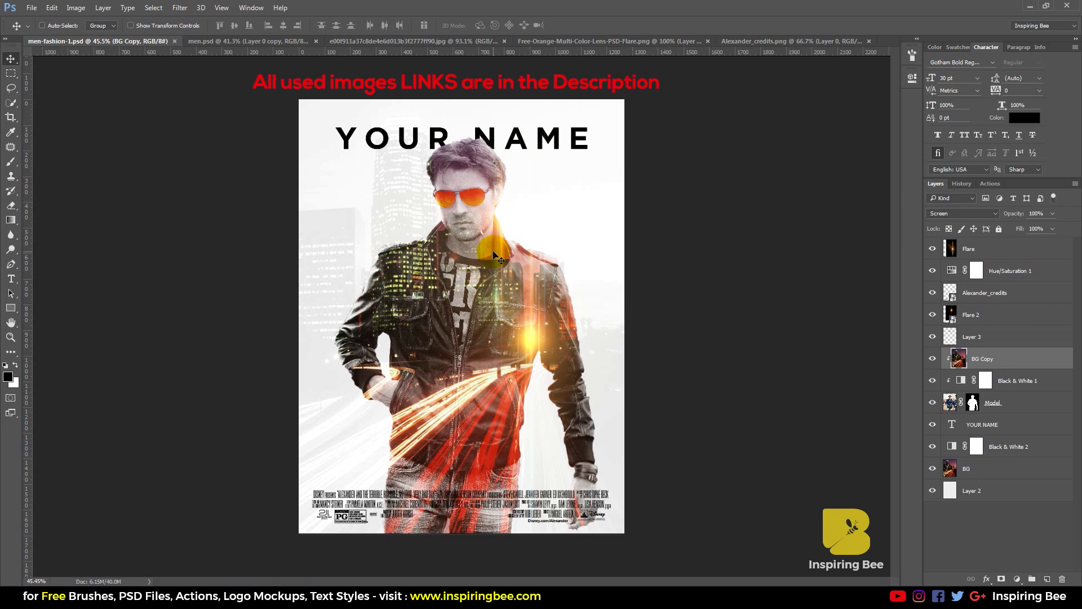
# - Switch to the men.psd document showing the model in sunglasses
pyautogui.click(248, 41)
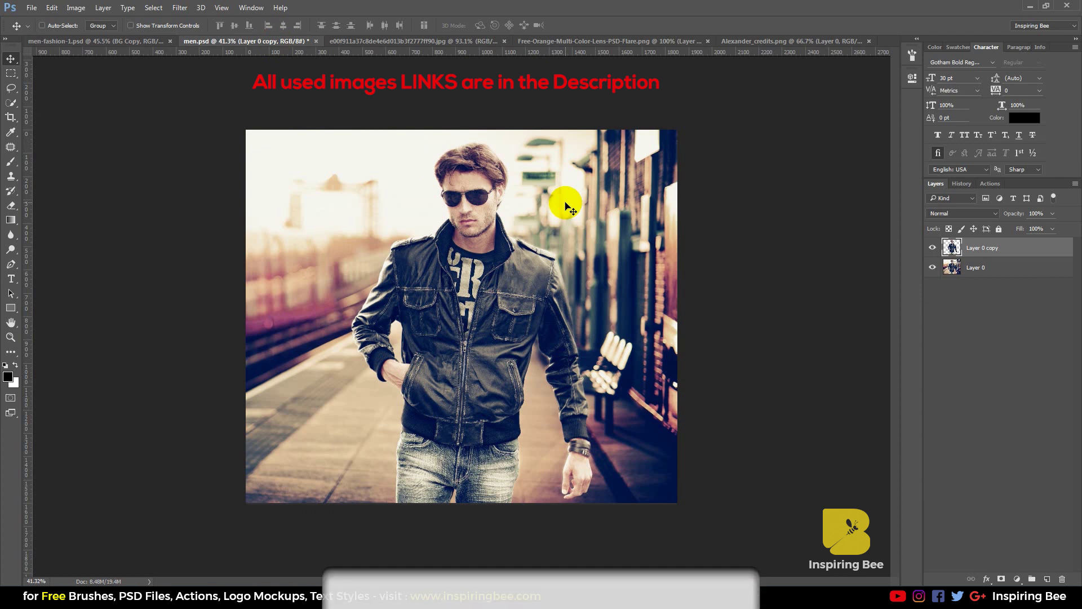
# - Preview the city night and lens-flare source images, then return to the finished men-fashion-1.psd poster
pyautogui.click(422, 42)
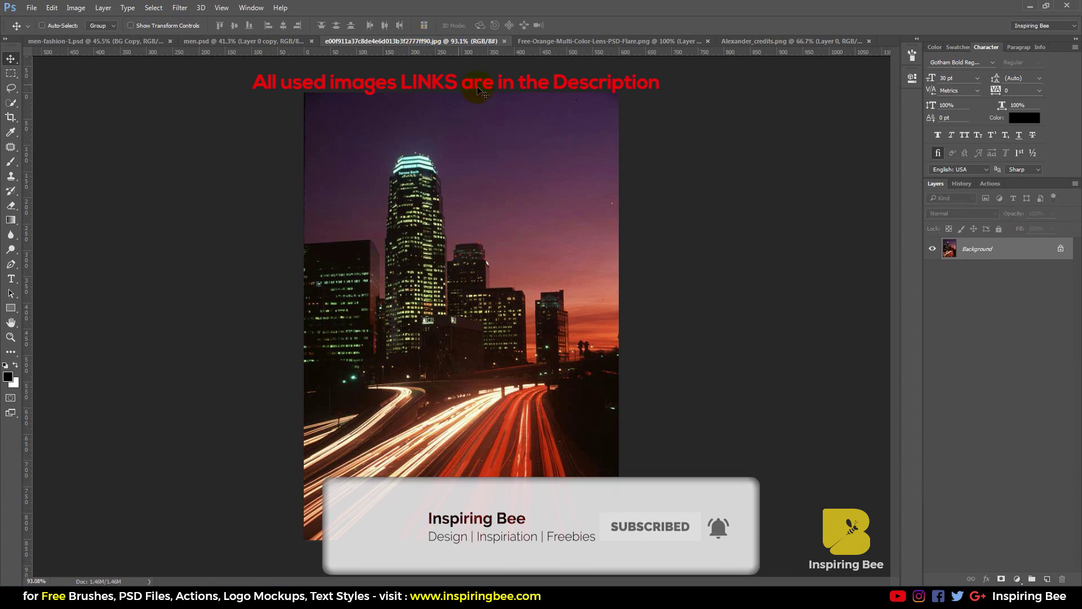
pyautogui.click(581, 40)
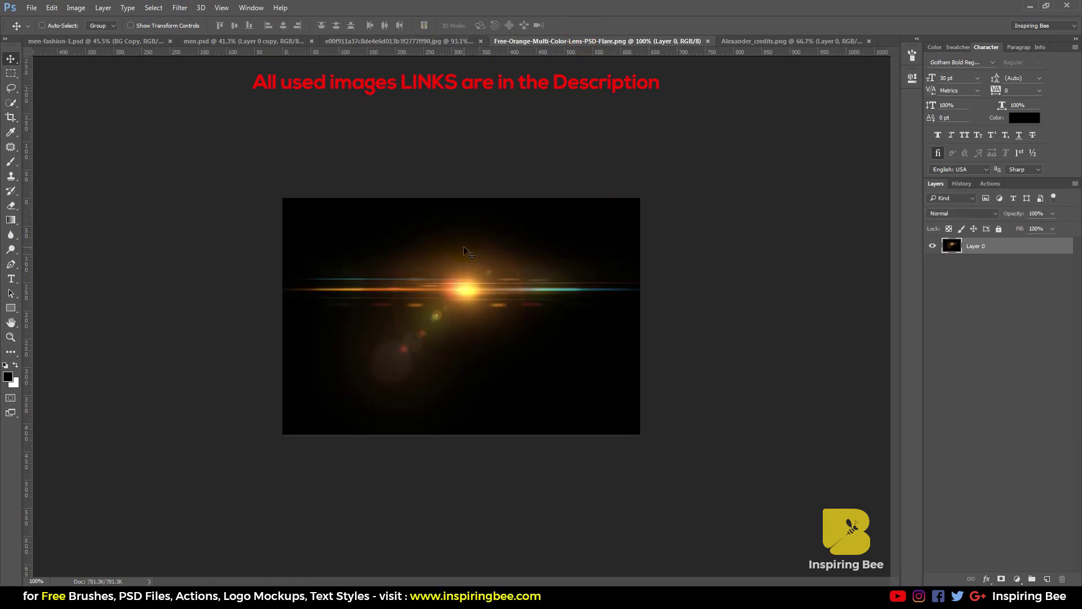
pyautogui.click(347, 41)
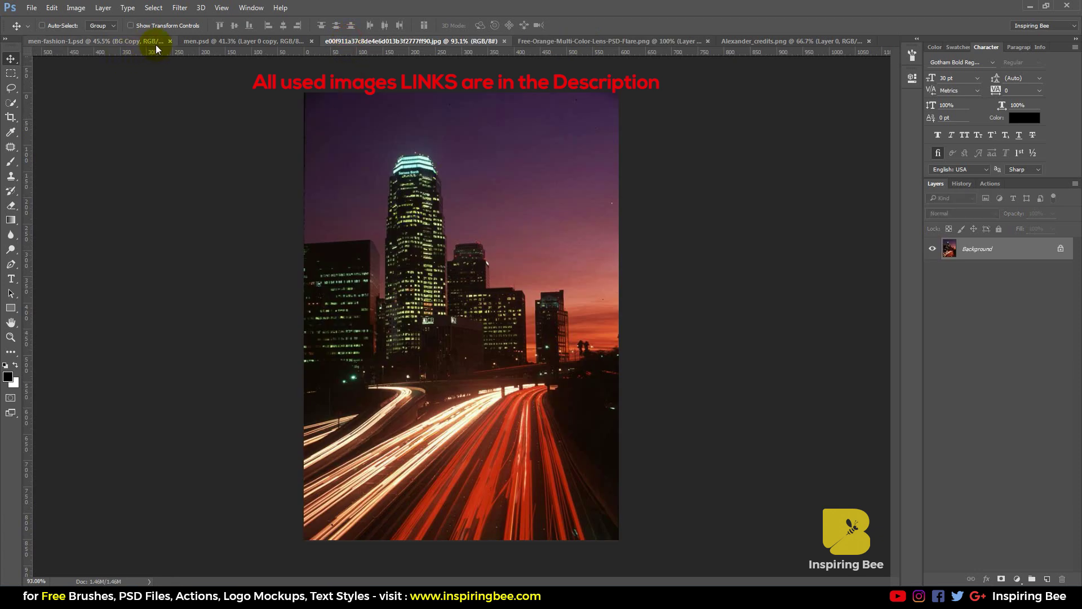
pyautogui.click(230, 42)
pyautogui.click(126, 42)
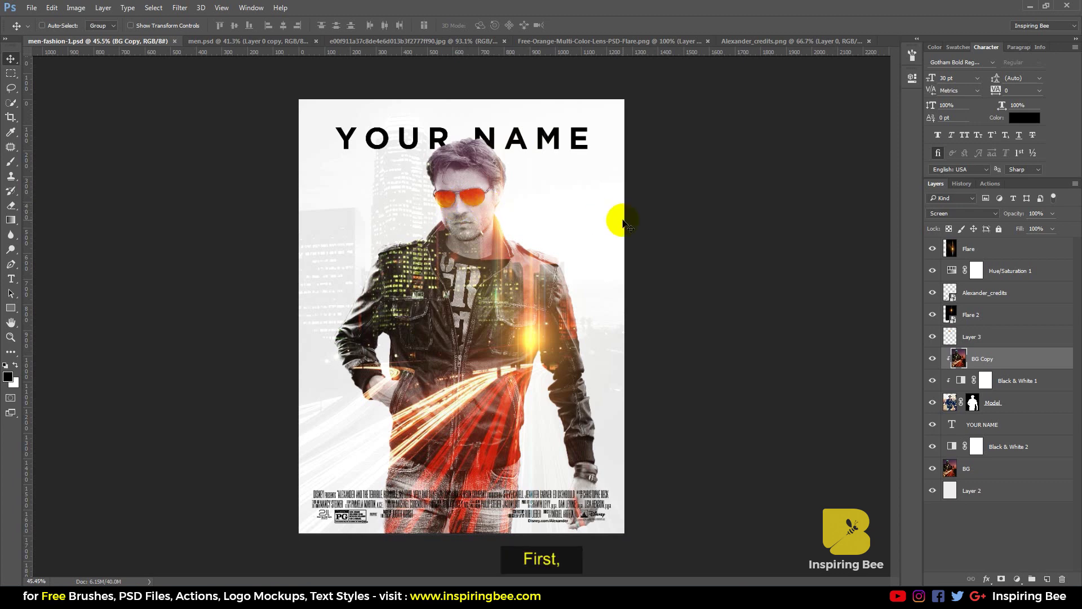
# - Create a new white 17.639 × 23.472 inch, 72 ppi document with File > New
pyautogui.click(31, 9)
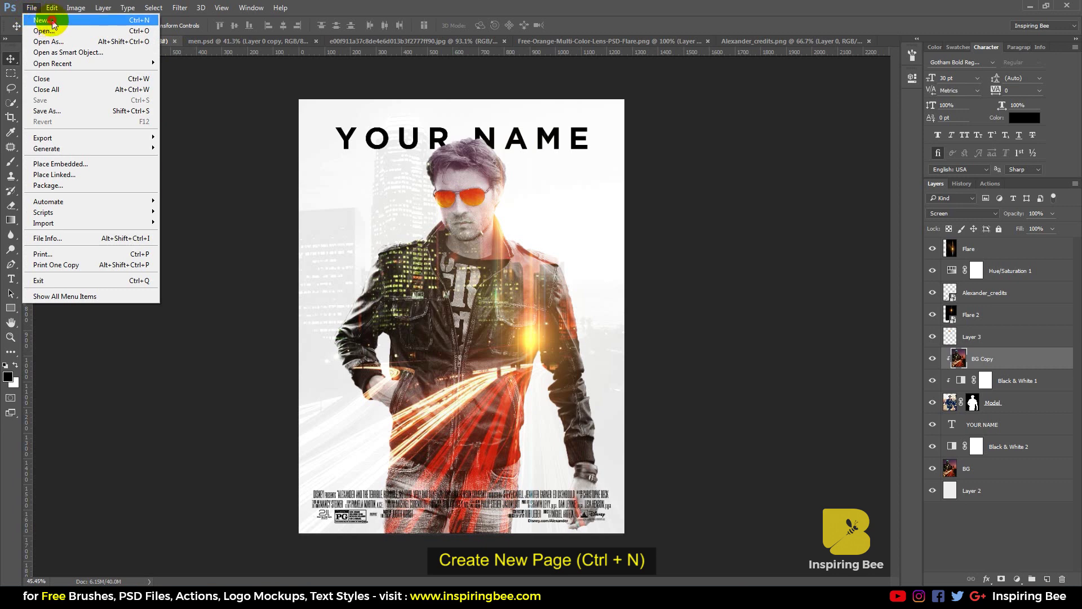
pyautogui.click(52, 22)
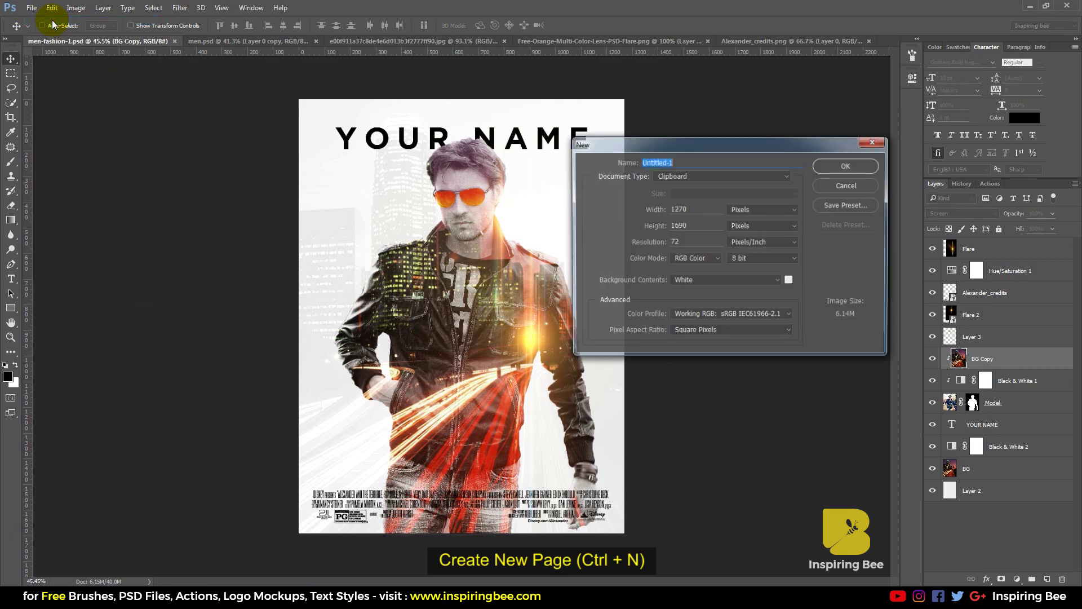
pyautogui.click(749, 209)
pyautogui.click(741, 219)
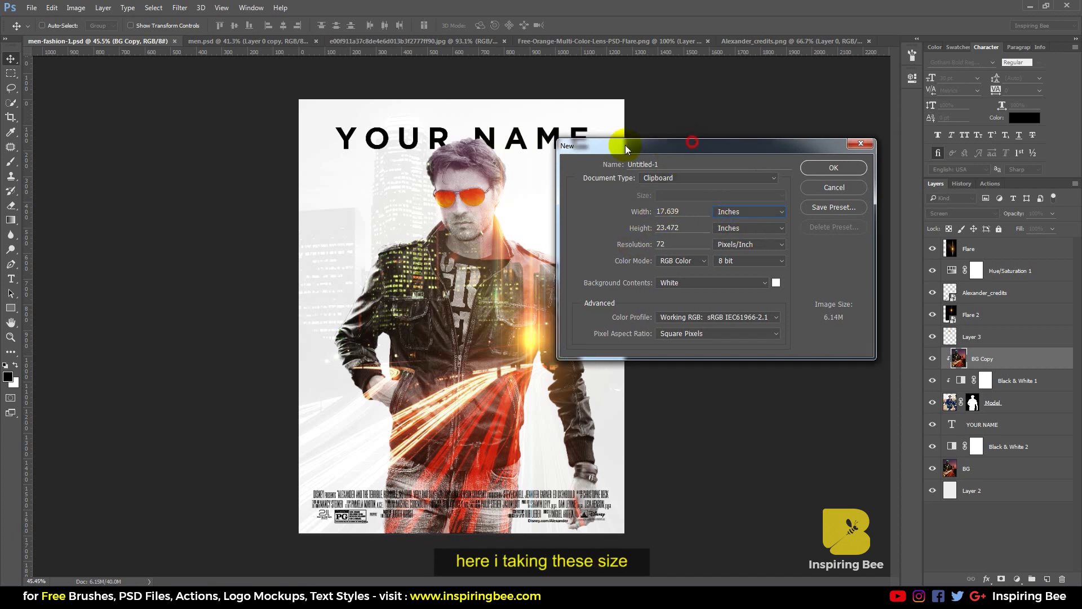
pyautogui.moveTo(624, 144); pyautogui.dragTo(523, 149)
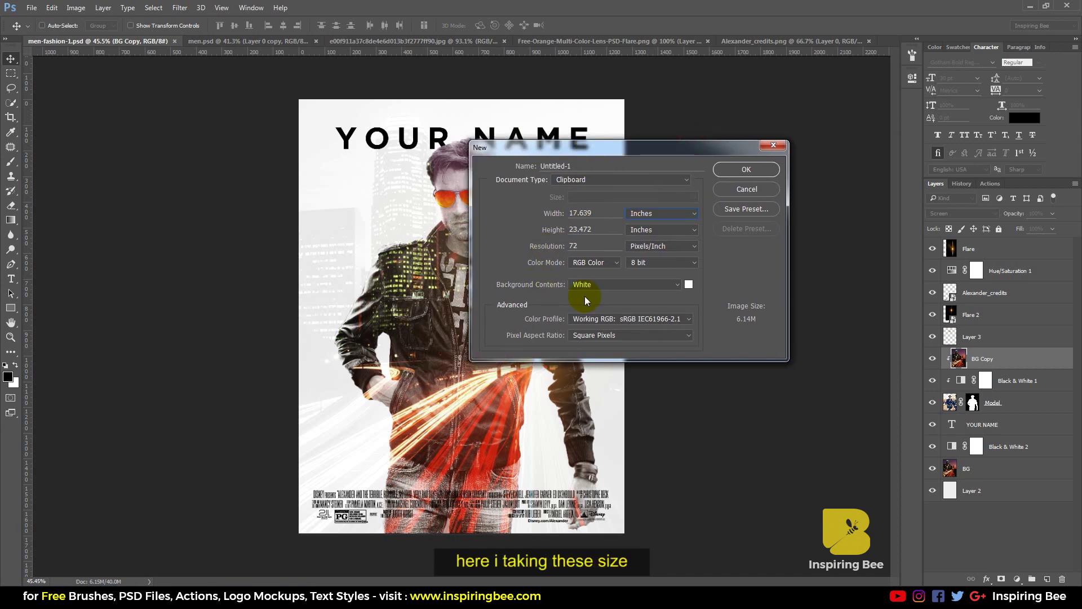
pyautogui.click(749, 174)
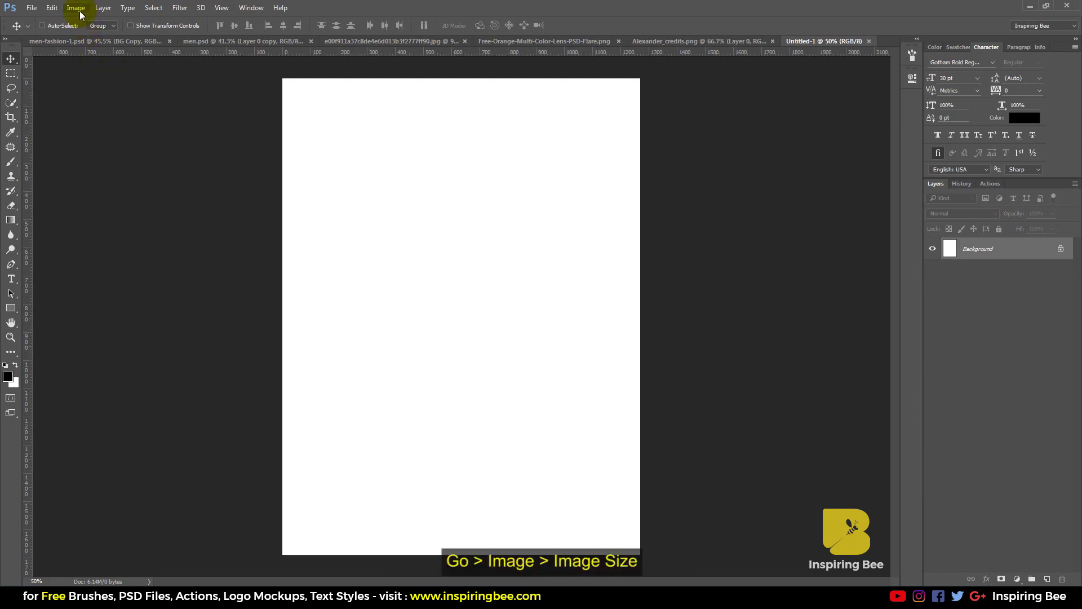
pyautogui.click(76, 7)
pyautogui.moveTo(96, 110)
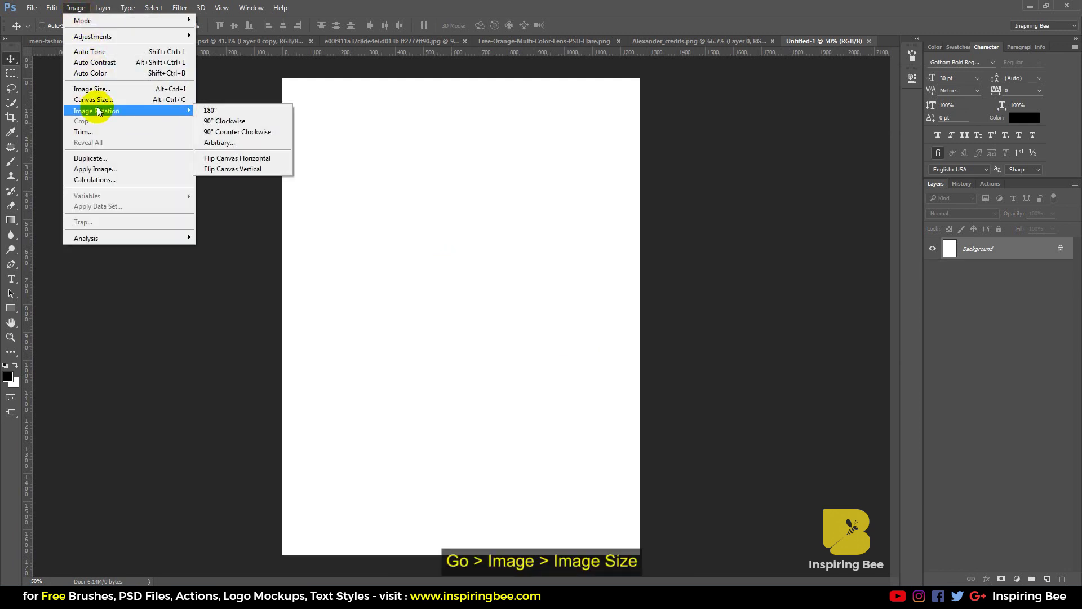
pyautogui.click(125, 89)
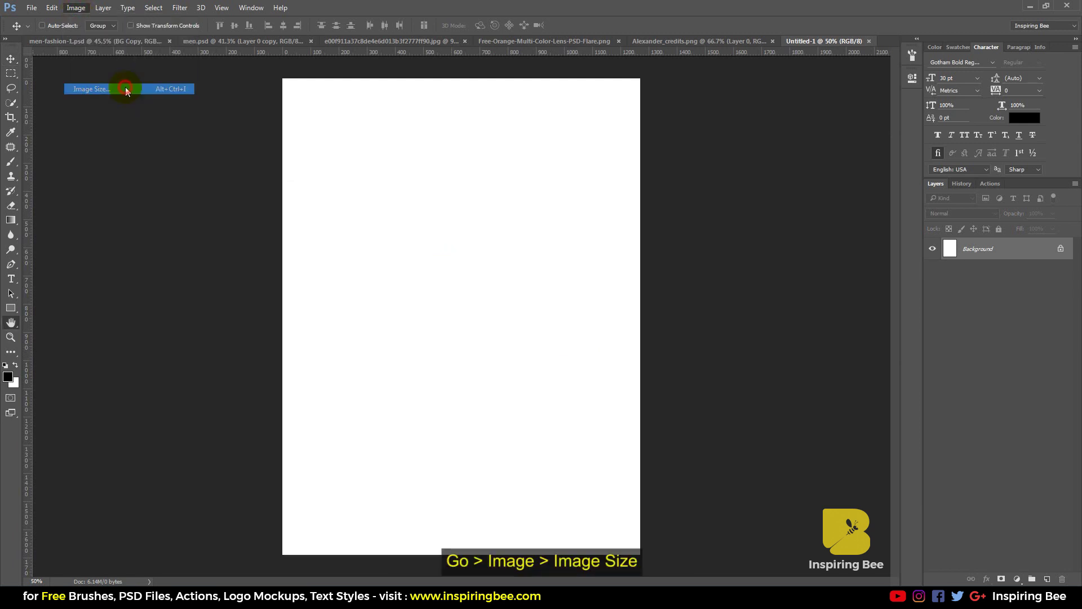
pyautogui.moveTo(561, 139); pyautogui.dragTo(695, 149)
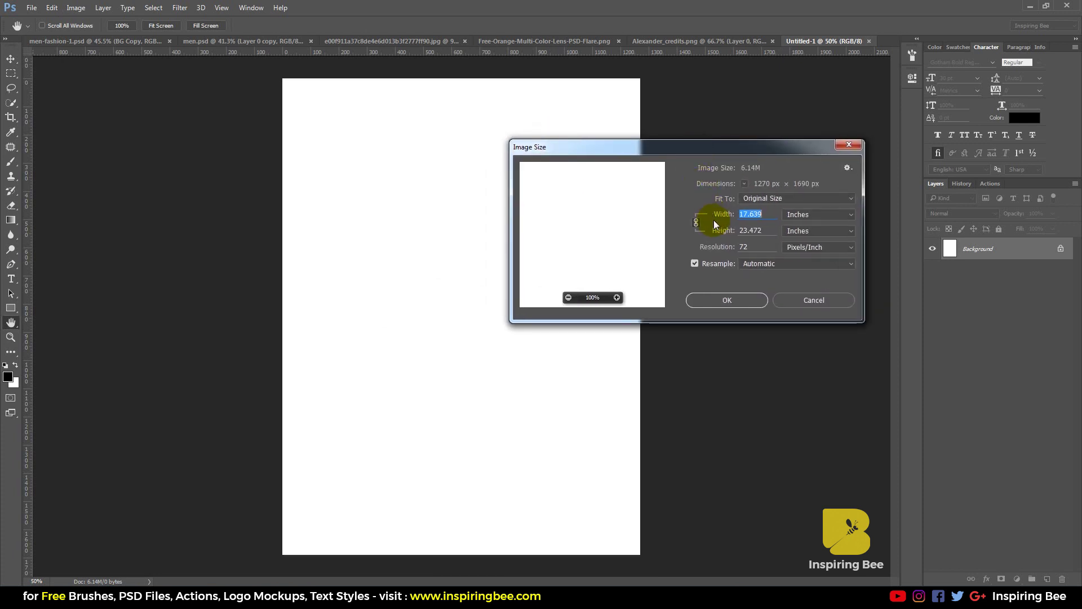
pyautogui.moveTo(728, 214); pyautogui.dragTo(720, 218)
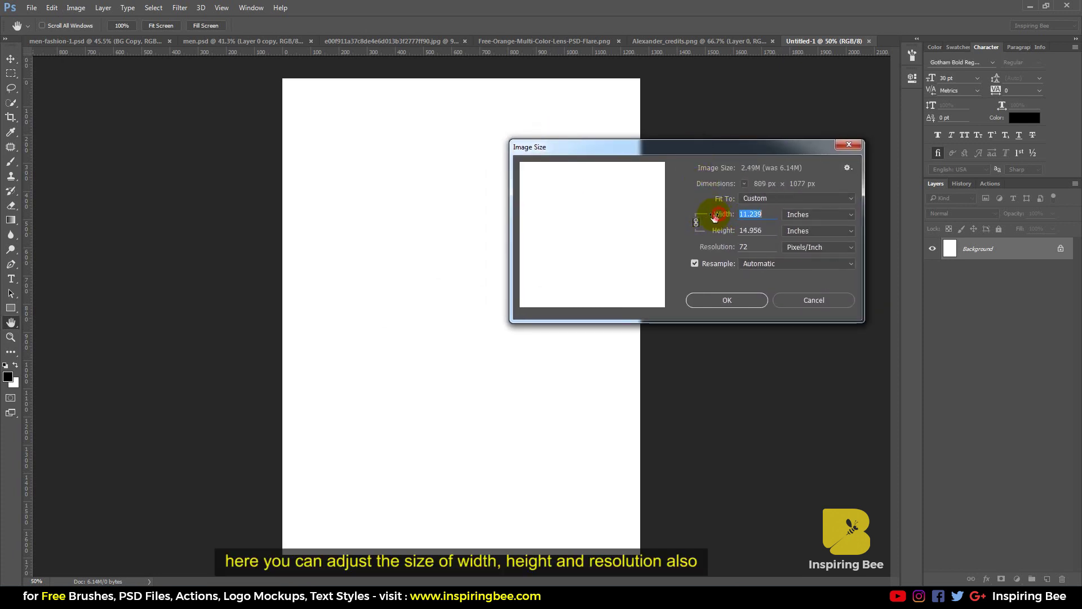
pyautogui.moveTo(718, 217); pyautogui.dragTo(708, 224)
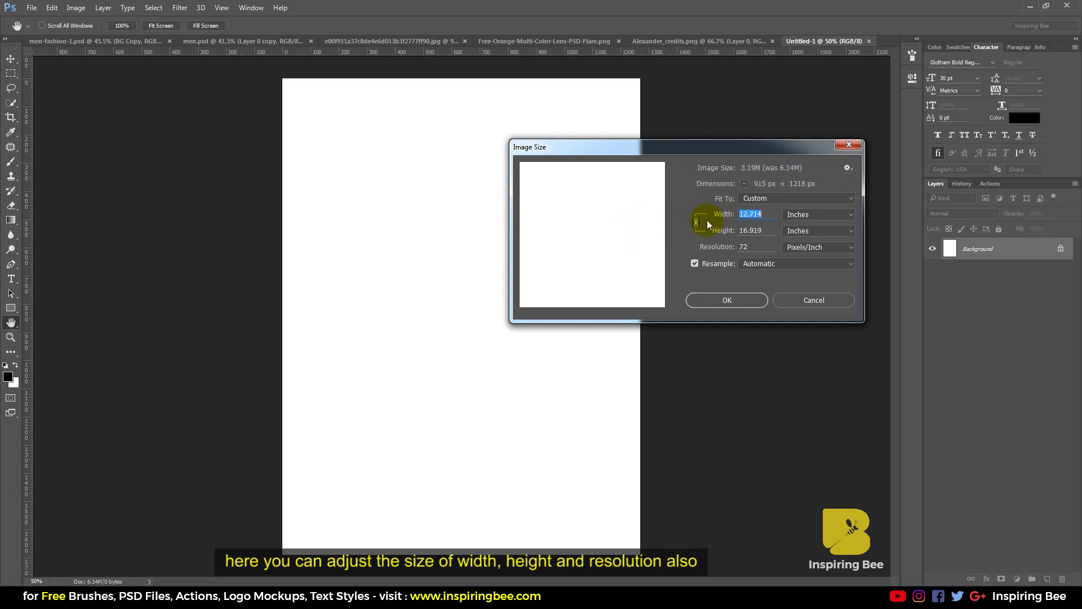
pyautogui.moveTo(720, 247)
pyautogui.mouseDown()
pyautogui.moveTo(764, 246)
pyautogui.moveTo(748, 248)
pyautogui.mouseUp()
pyautogui.click(759, 246)
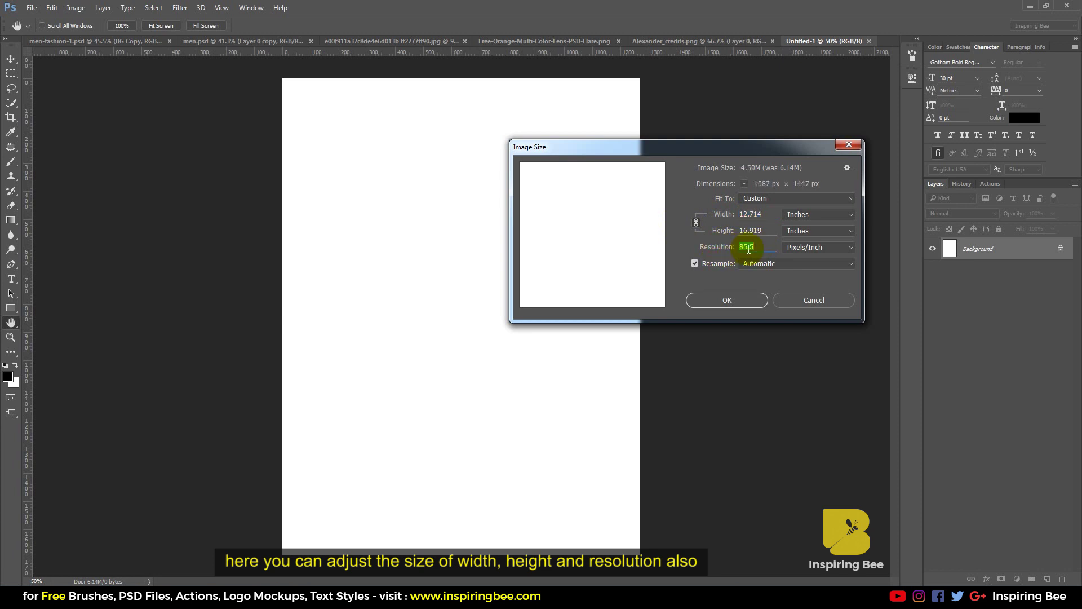
pyautogui.moveTo(726, 215); pyautogui.dragTo(720, 214)
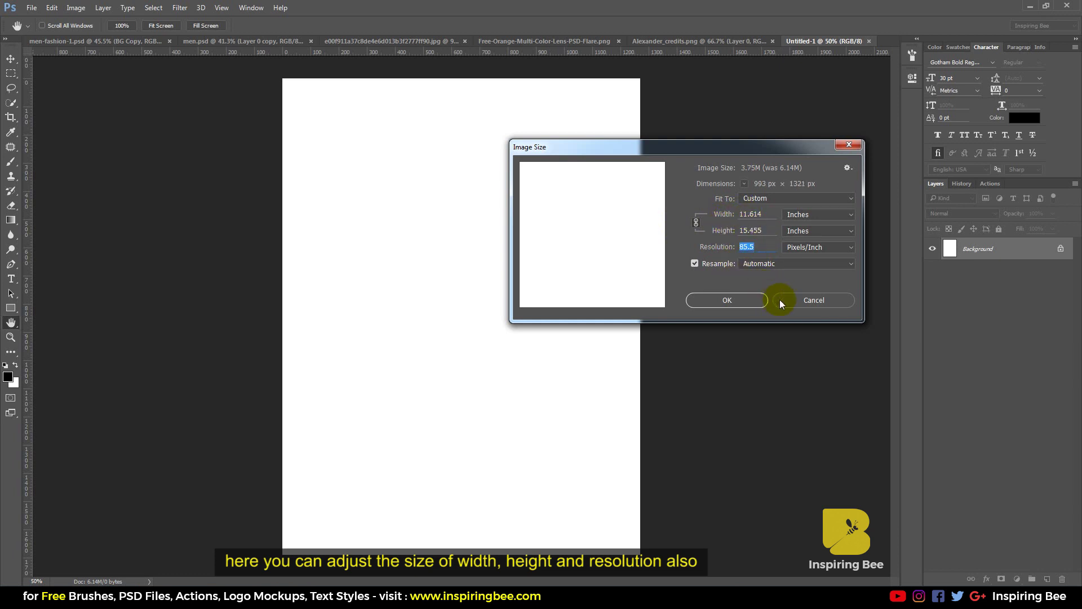
pyautogui.click(796, 305)
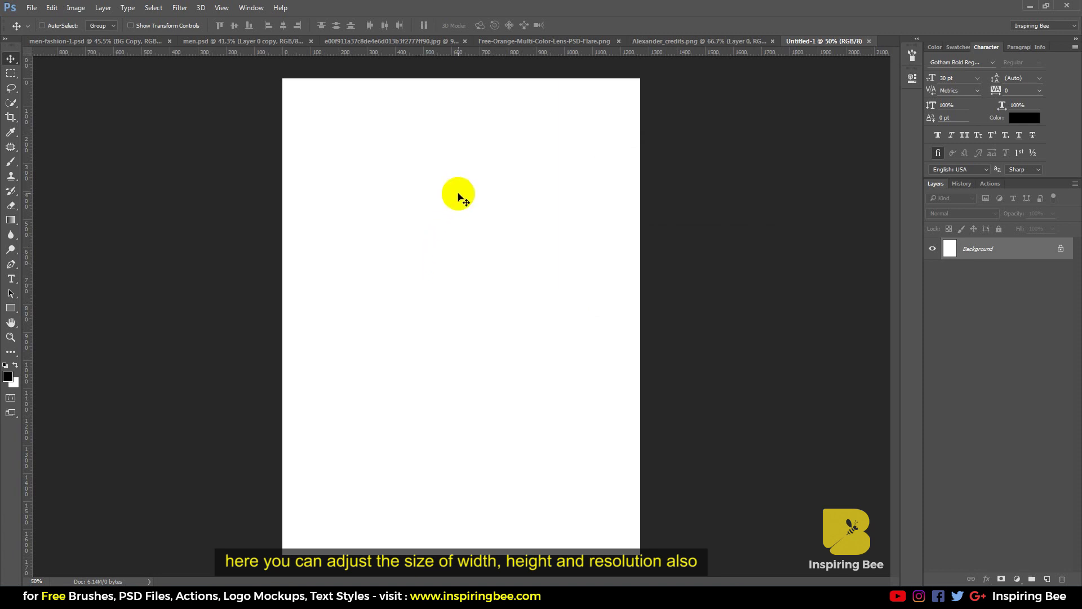
# - Select the Background layer and set the foreground colour to light grey #dcdcdc
pyautogui.scroll(-1, 463, 198)
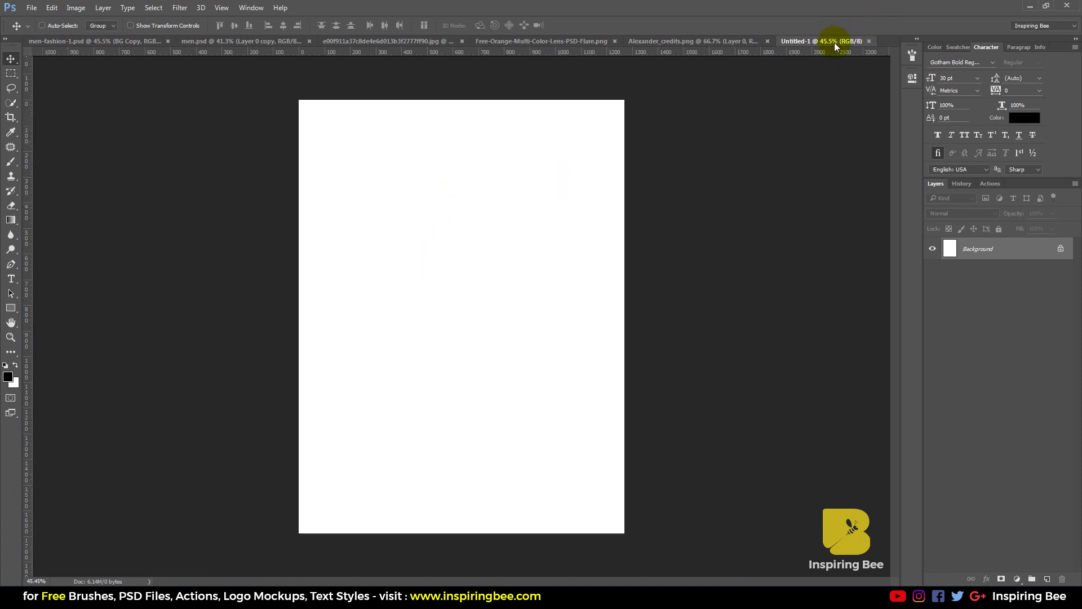
pyautogui.moveTo(834, 42); pyautogui.dragTo(377, 40)
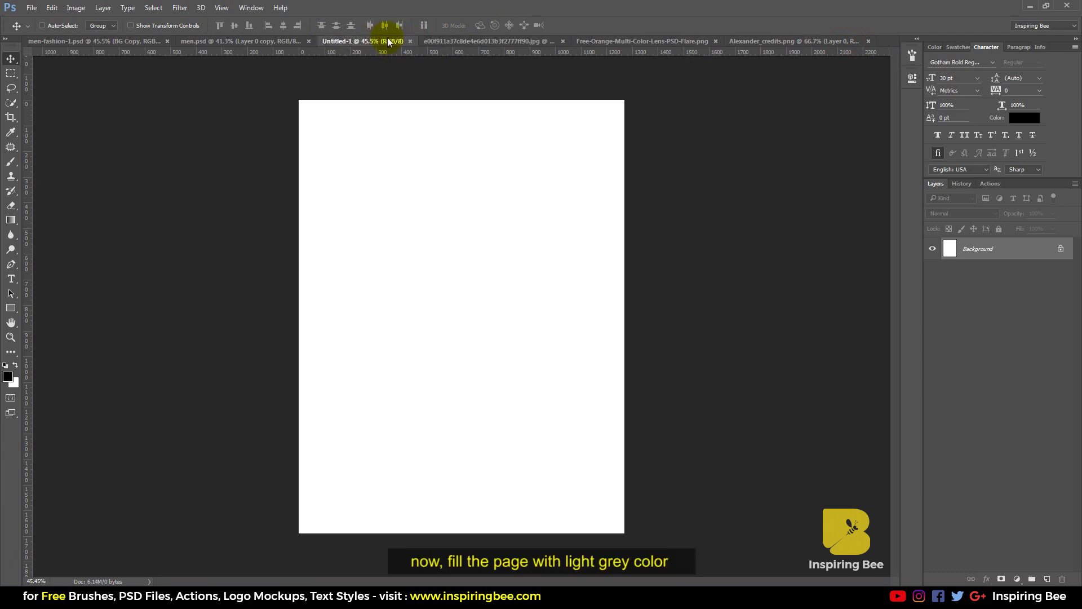
pyautogui.click(1029, 247)
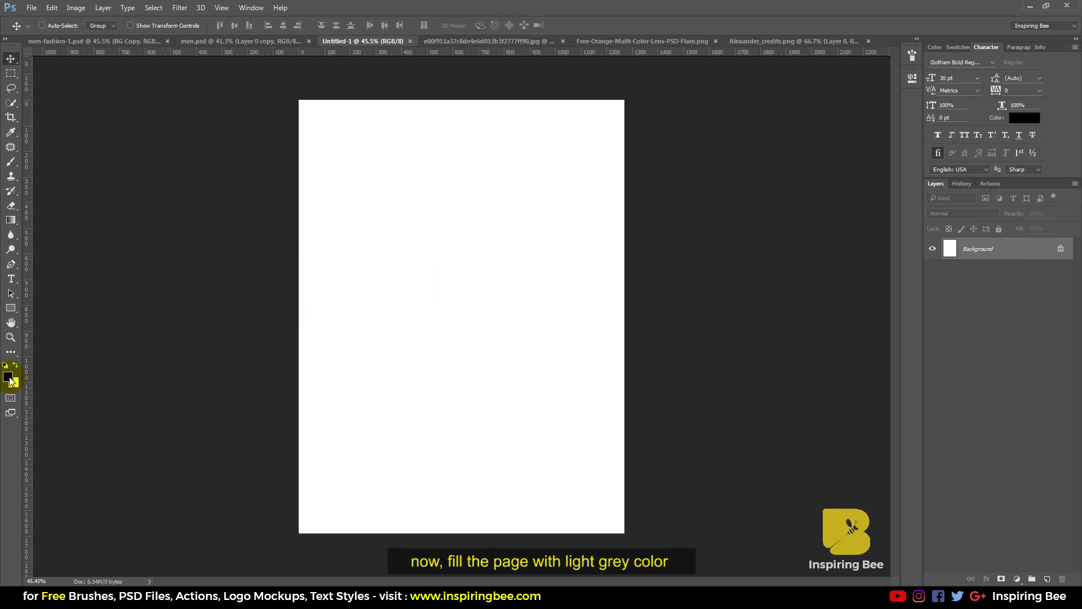
pyautogui.click(10, 381)
pyautogui.click(392, 178)
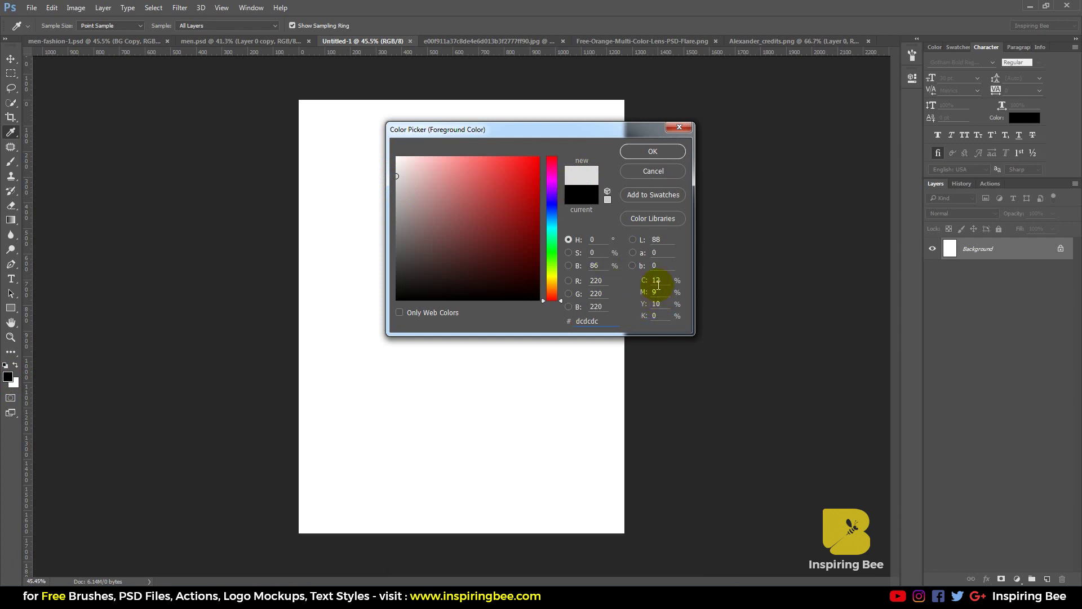
pyautogui.click(595, 325)
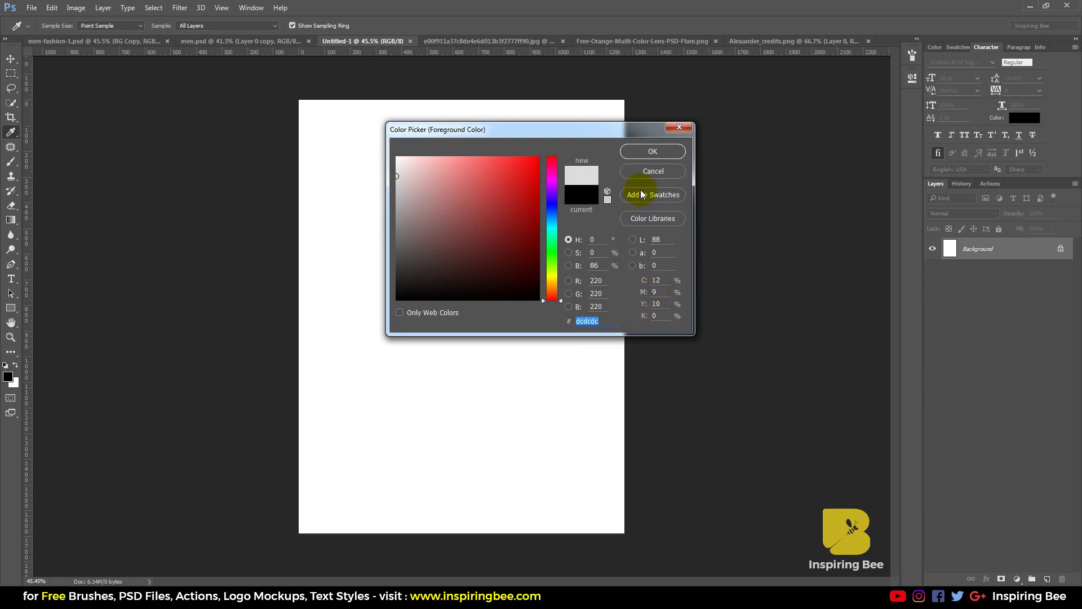
pyautogui.click(653, 151)
pyautogui.press('v')
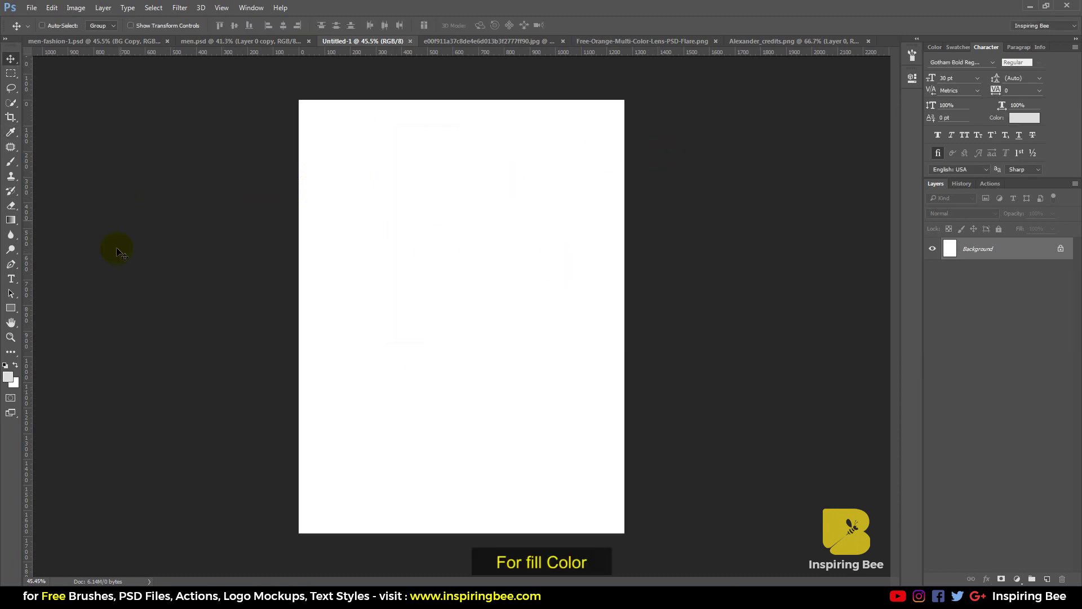
# - Fill the Untitled-1 page with the light grey using the Paint Bucket Tool
pyautogui.click(11, 220)
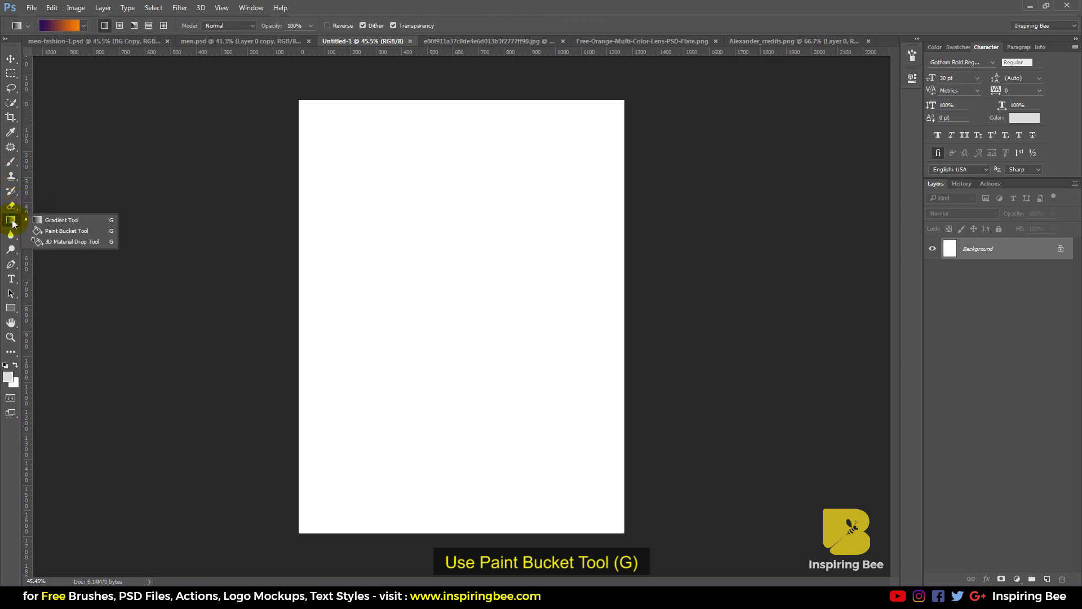
pyautogui.click(67, 231)
pyautogui.click(515, 280)
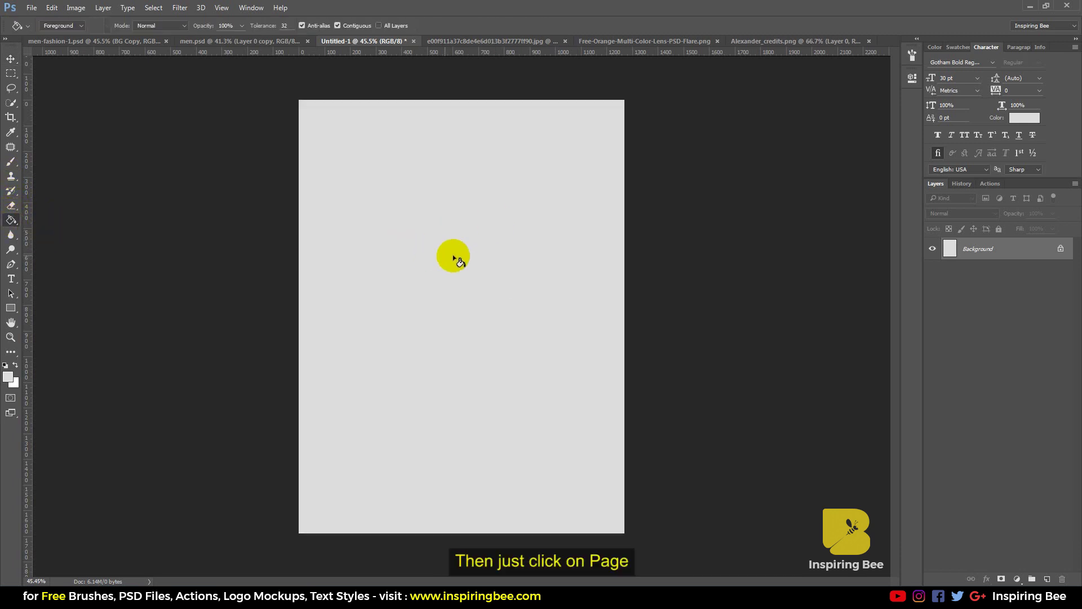
pyautogui.click(9, 59)
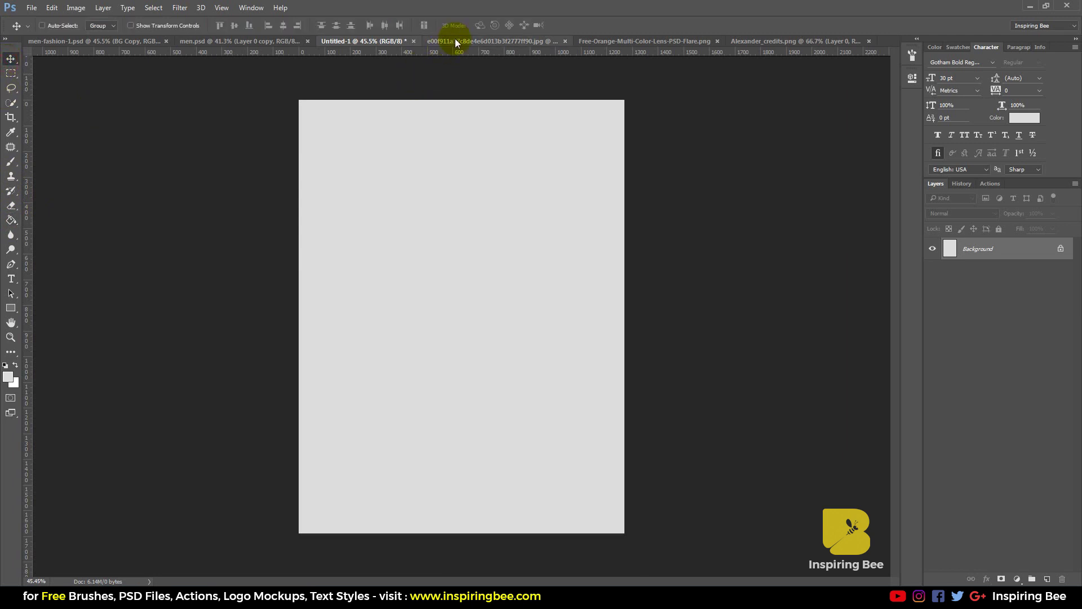
pyautogui.click(455, 39)
# - Copy the city photo into the poster and scale it to about 217.8% to cover the page
pyautogui.moveTo(454, 350)
pyautogui.mouseDown()
pyautogui.moveTo(358, 43)
pyautogui.moveTo(443, 346)
pyautogui.moveTo(377, 444)
pyautogui.mouseUp()
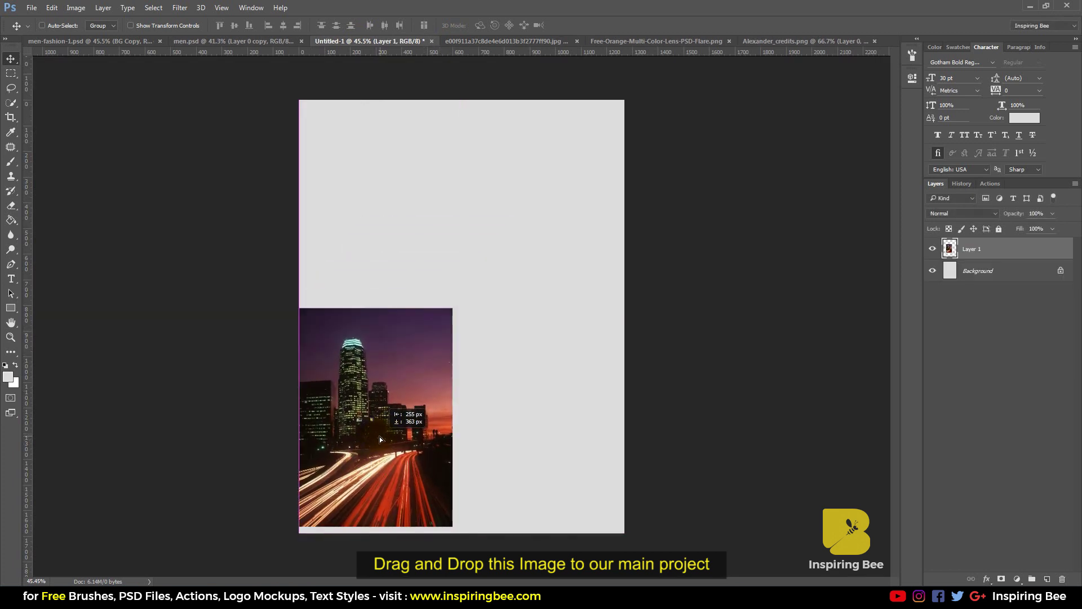
pyautogui.hotkey('ctrl', 't')
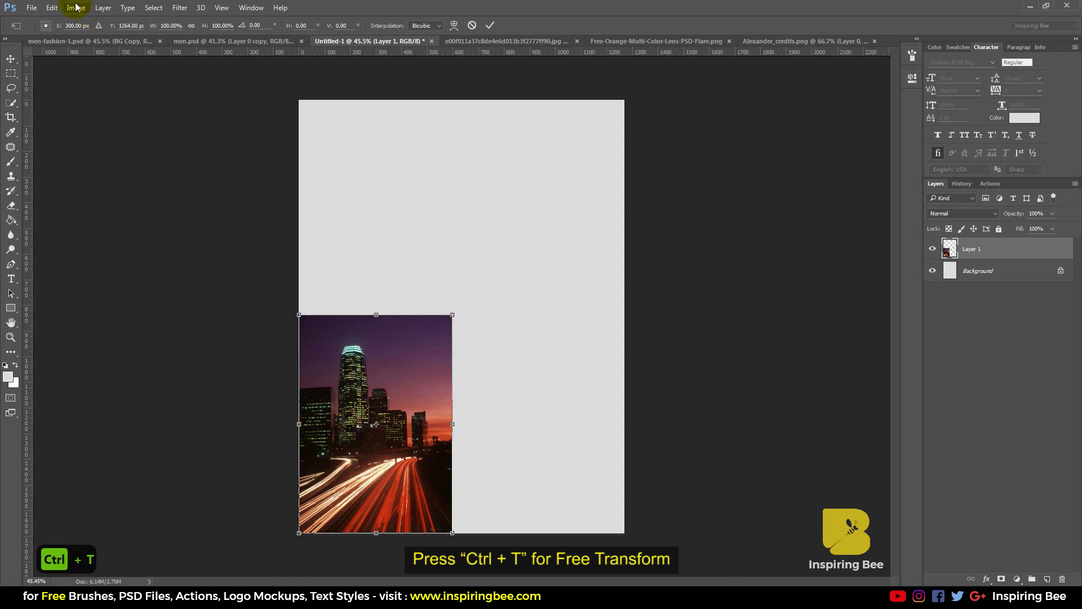
pyautogui.click(51, 8)
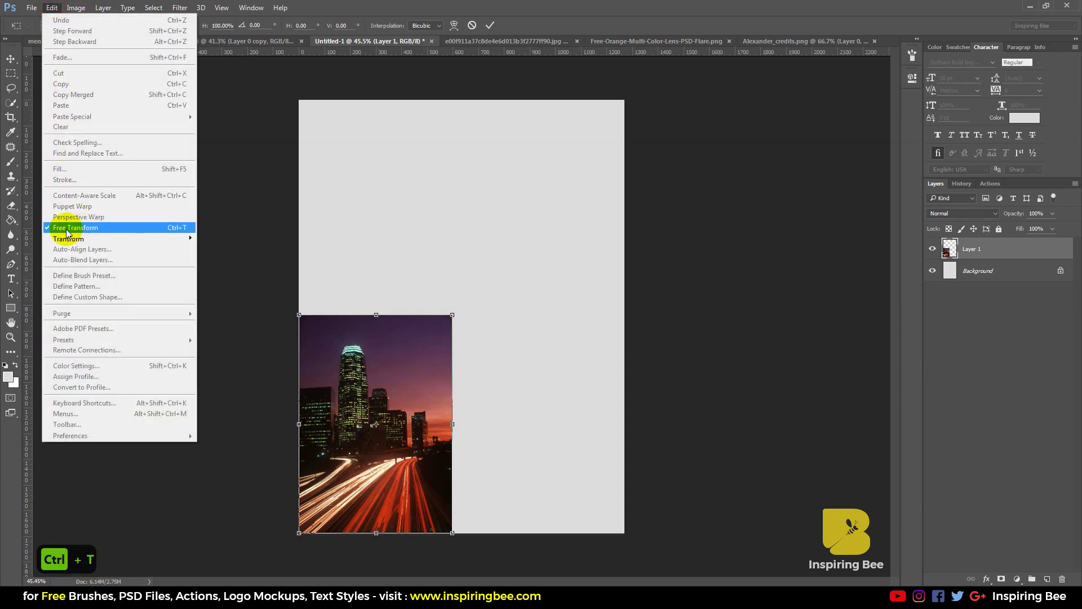
pyautogui.click(174, 231)
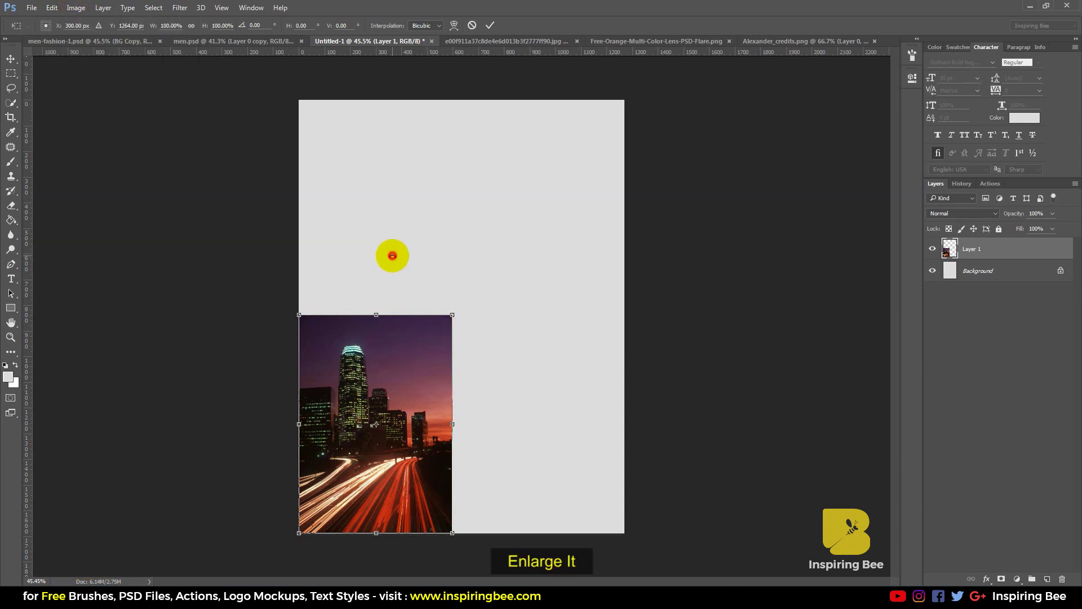
pyautogui.moveTo(452, 313); pyautogui.dragTo(671, 89)
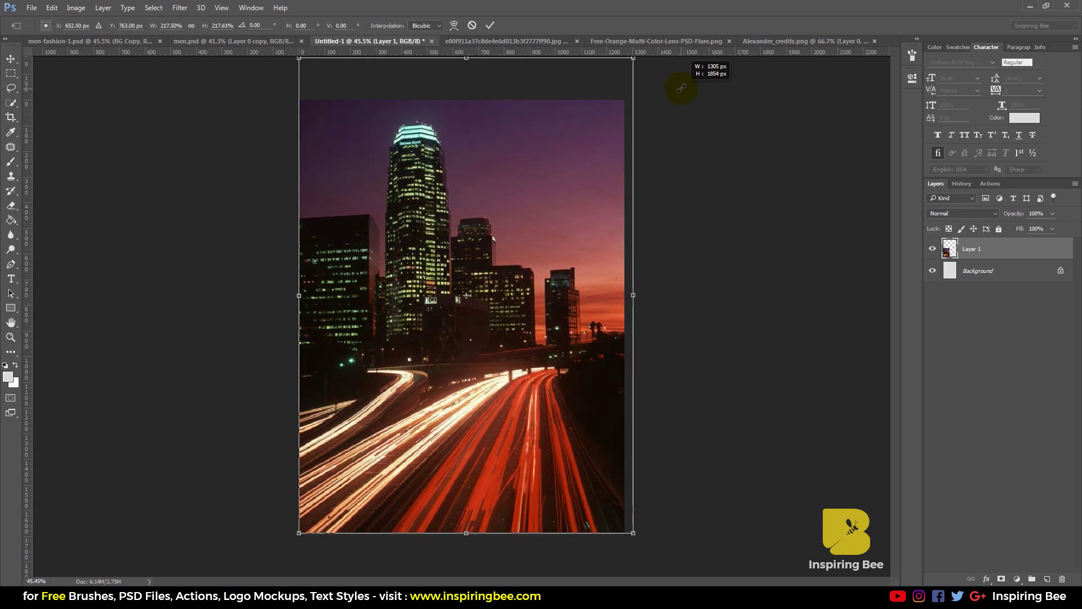
pyautogui.moveTo(672, 89); pyautogui.dragTo(675, 85)
pyautogui.moveTo(490, 210); pyautogui.dragTo(484, 210)
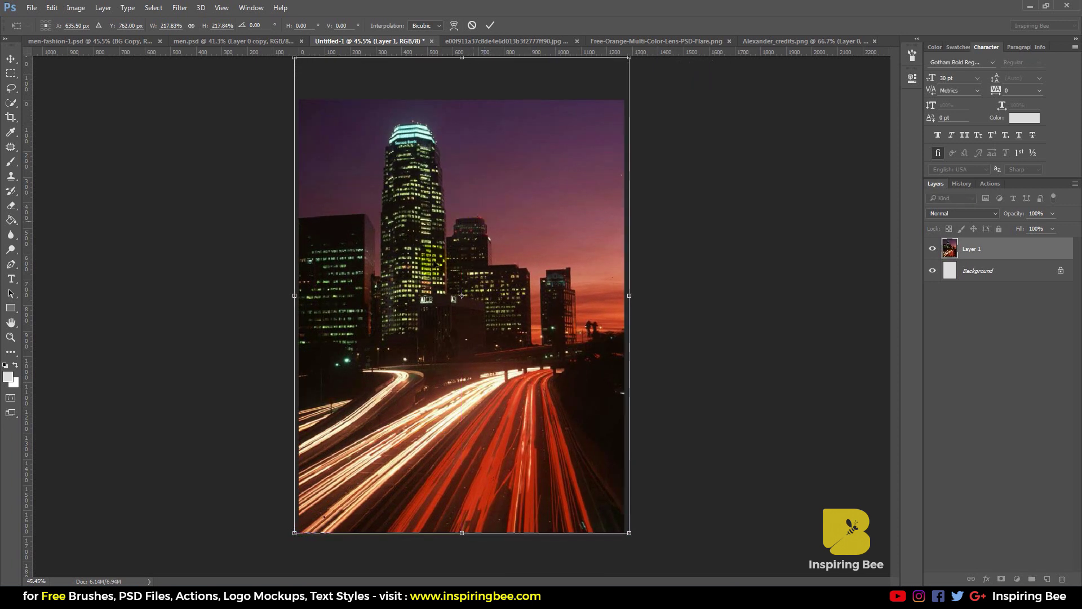
pyautogui.click(489, 25)
pyautogui.hotkey('ctrl', '0')
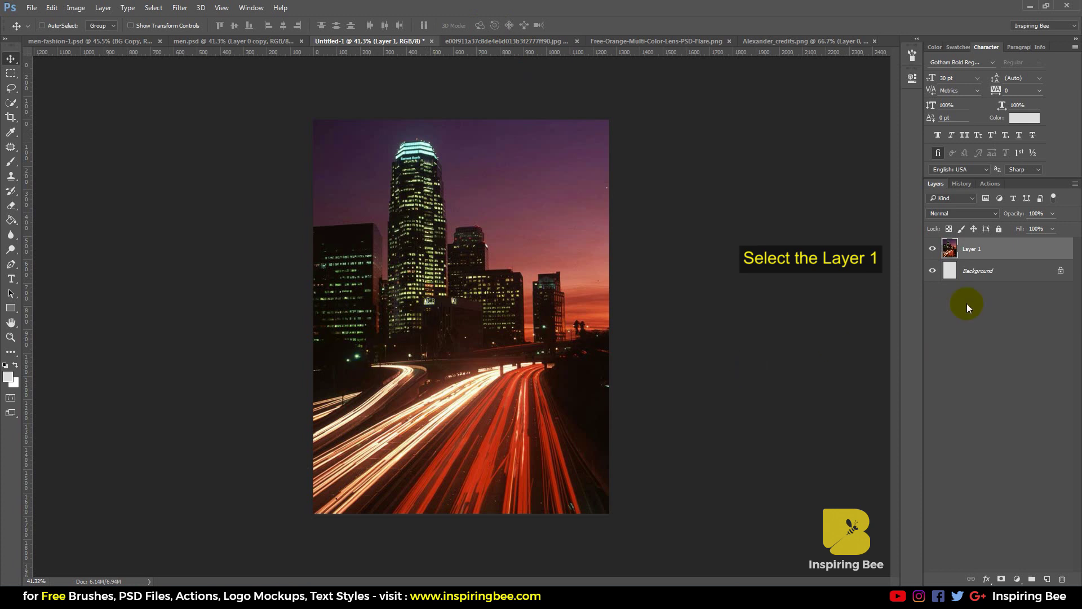
# - Add a Black & White adjustment layer to turn the city grey
pyautogui.click(1018, 579)
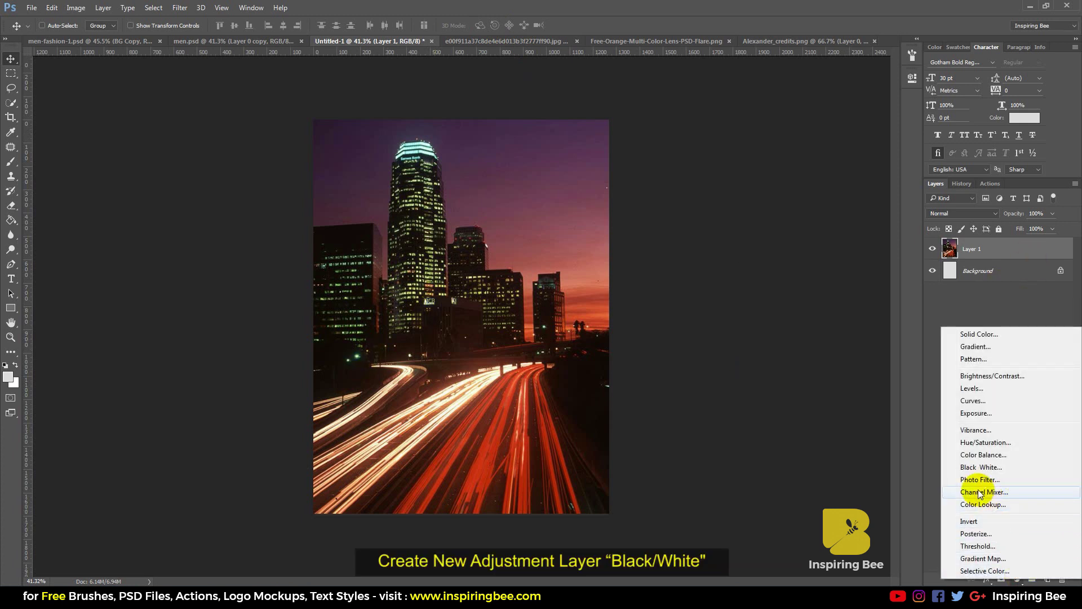
pyautogui.click(994, 468)
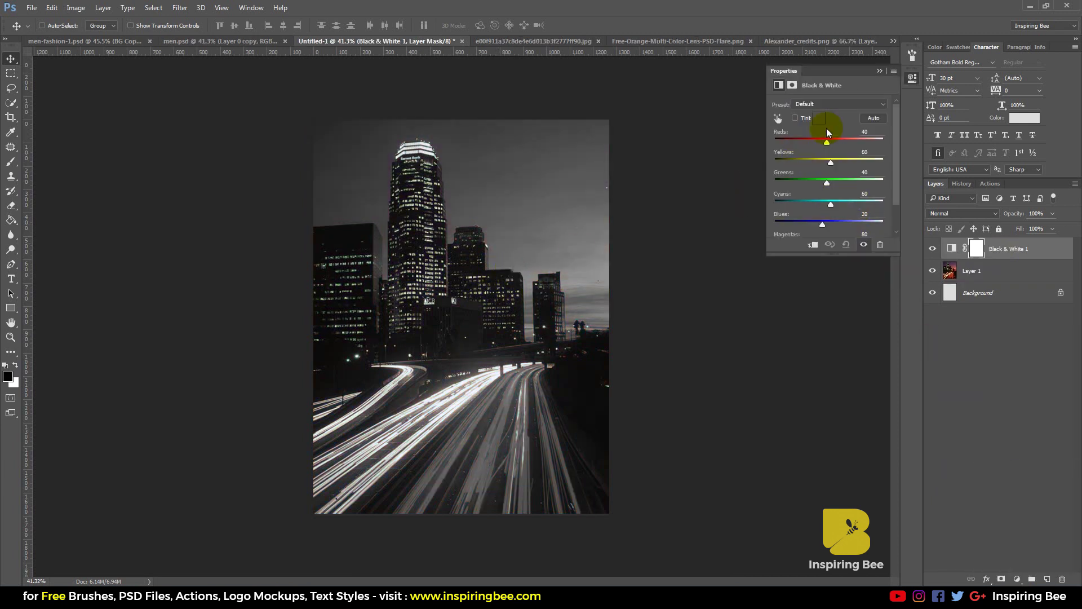
pyautogui.click(879, 71)
# - Duplicate Layer 1 as 'copy', move it above Black & White 1, and hide it
pyautogui.click(986, 271)
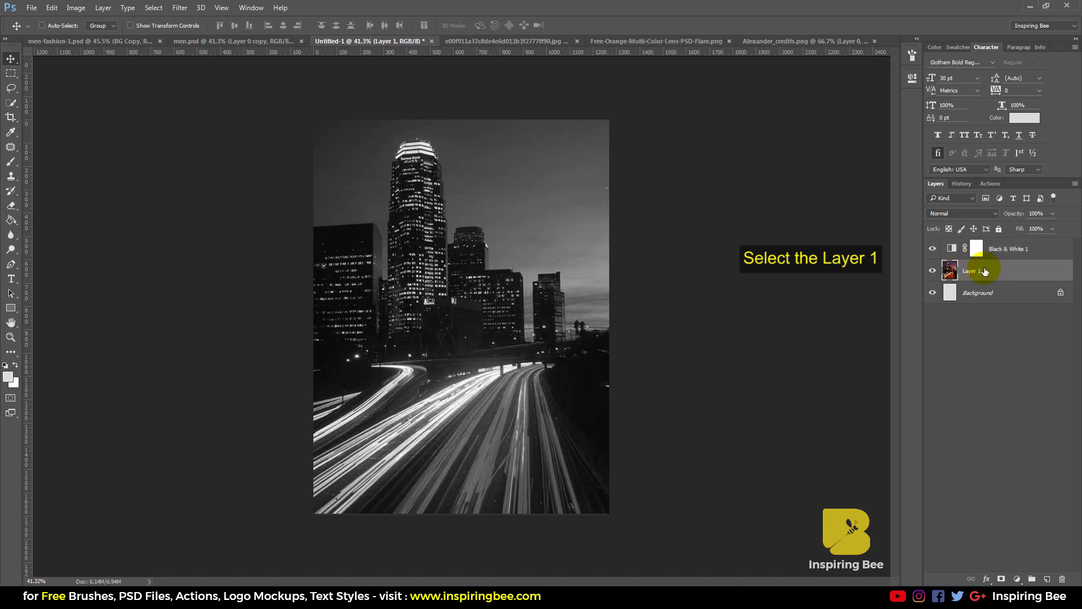
pyautogui.rightClick(1024, 271)
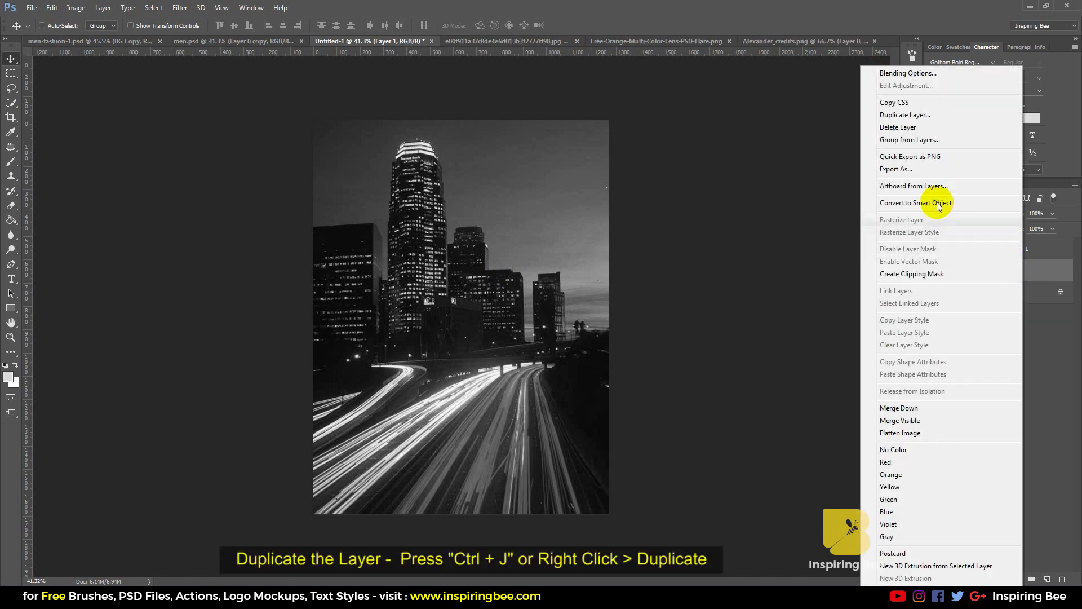
pyautogui.click(921, 114)
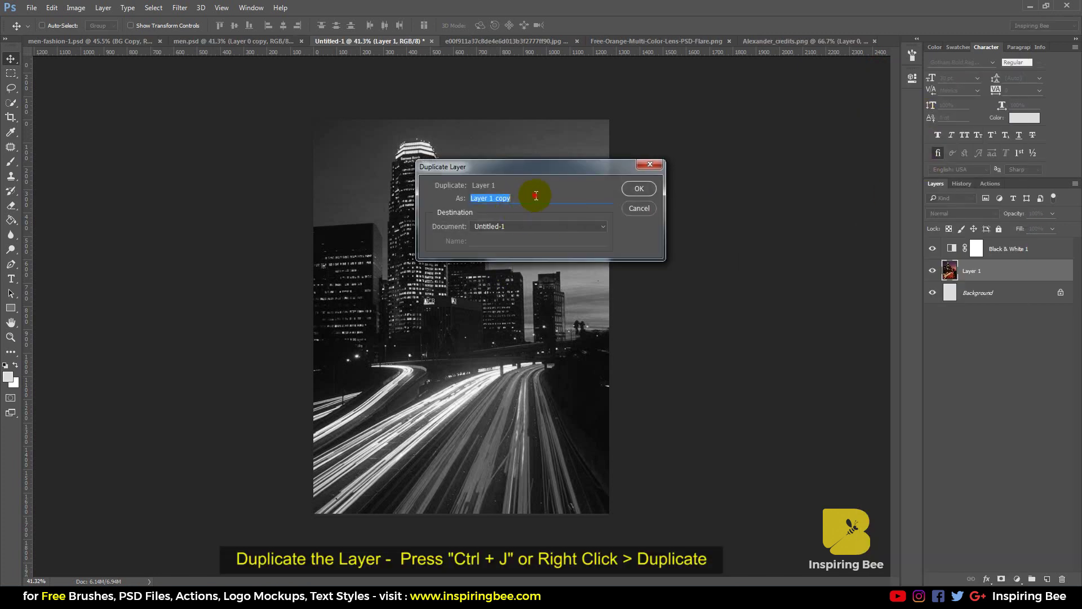
pyautogui.moveTo(536, 196); pyautogui.dragTo(432, 199)
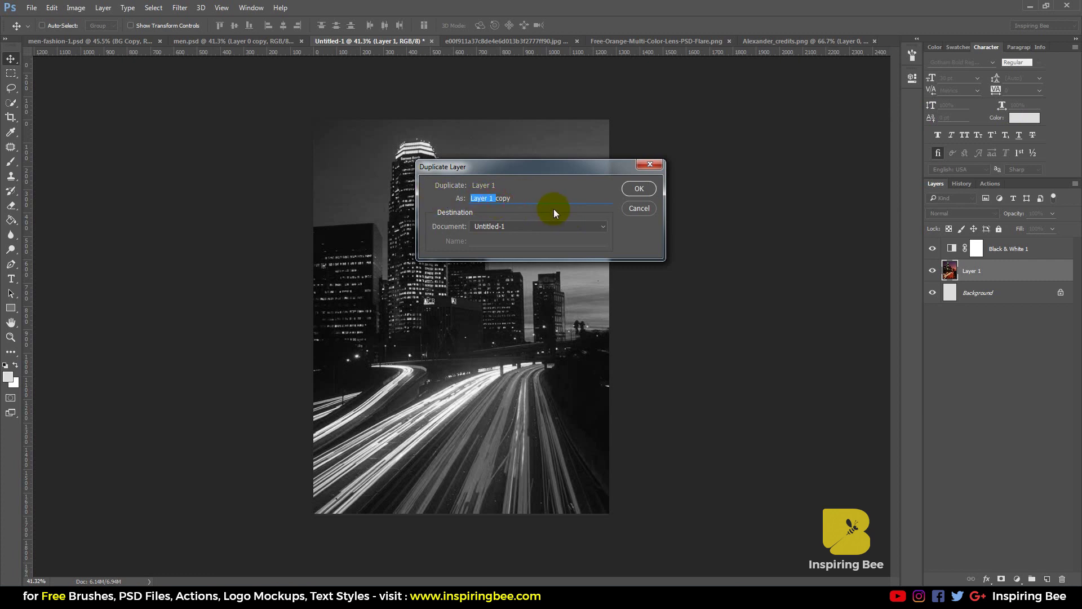
pyautogui.press('BackSpace')
pyautogui.click(638, 189)
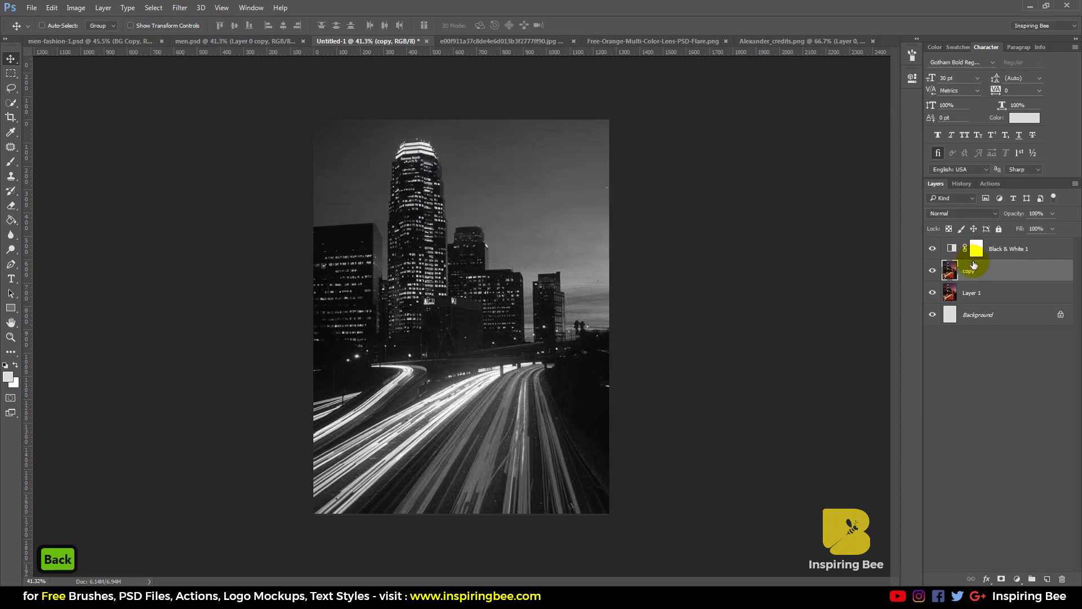
pyautogui.moveTo(968, 271); pyautogui.dragTo(991, 252)
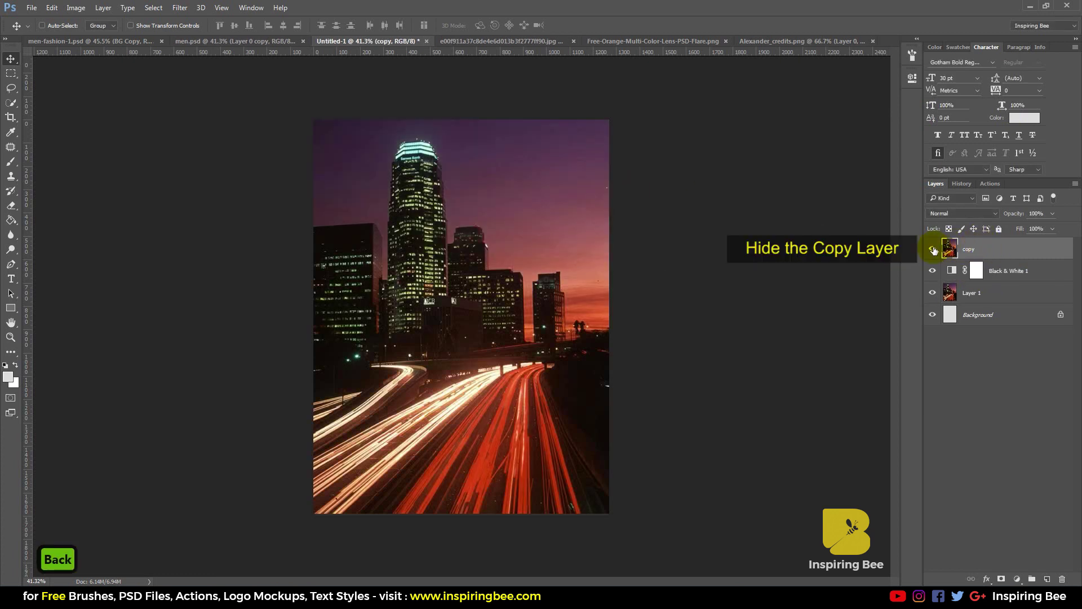
pyautogui.click(932, 248)
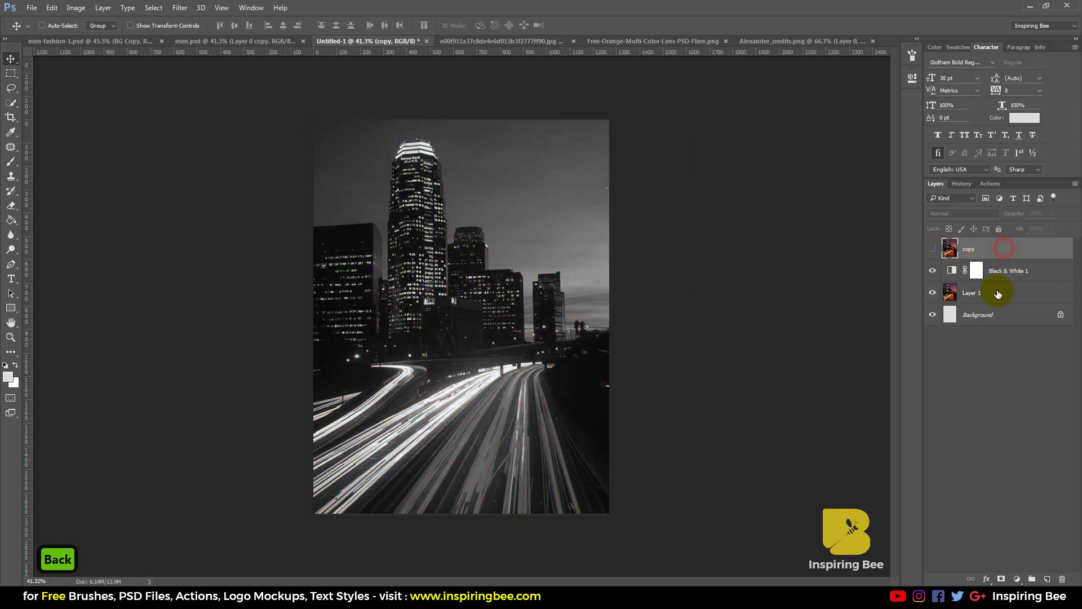
# - Set Layer 1 to Linear Dodge (Add) blend mode with Fill lowered to 21%
pyautogui.click(969, 293)
pyautogui.click(961, 214)
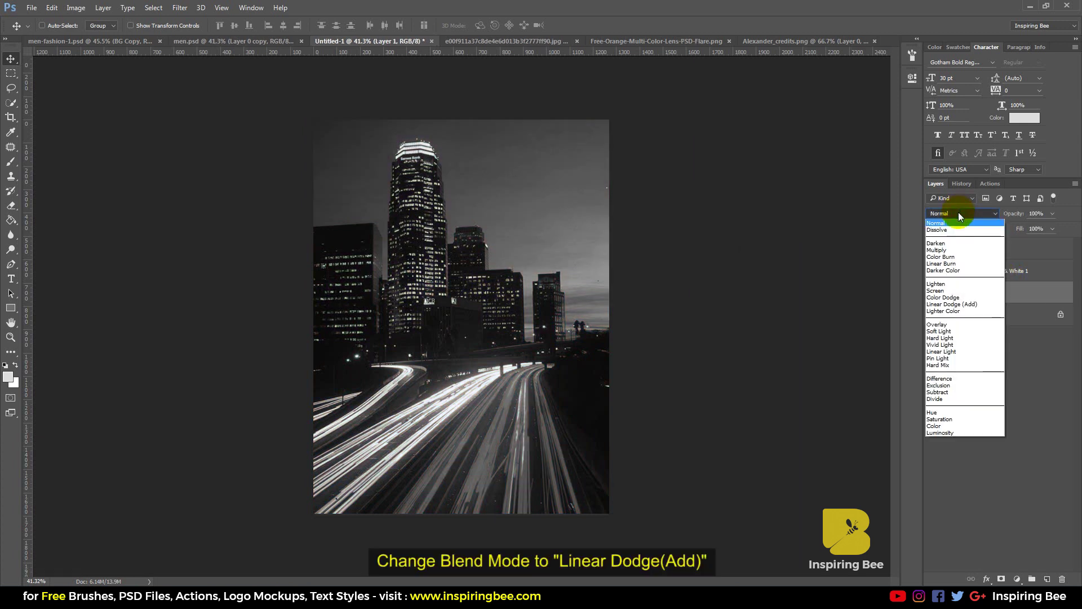
pyautogui.click(972, 304)
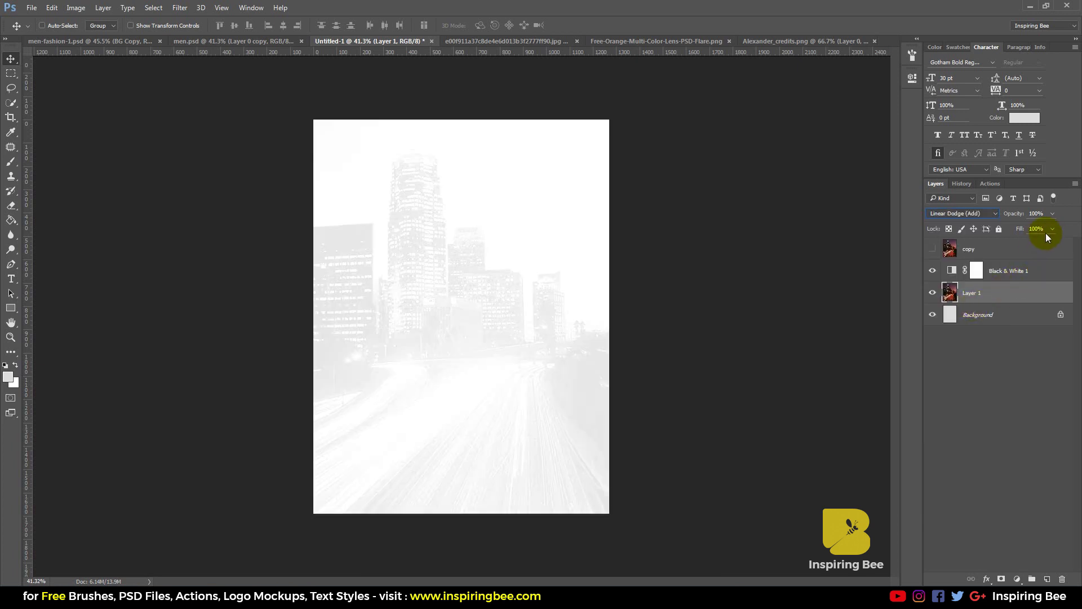
pyautogui.click(1051, 229)
pyautogui.moveTo(1021, 241); pyautogui.dragTo(1015, 243)
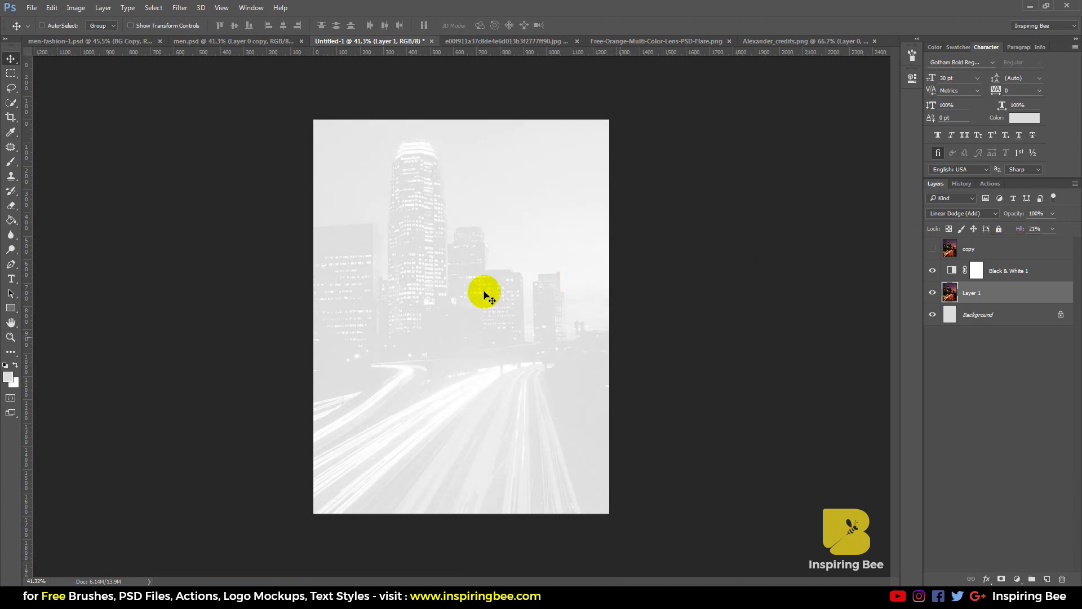
pyautogui.click(1045, 283)
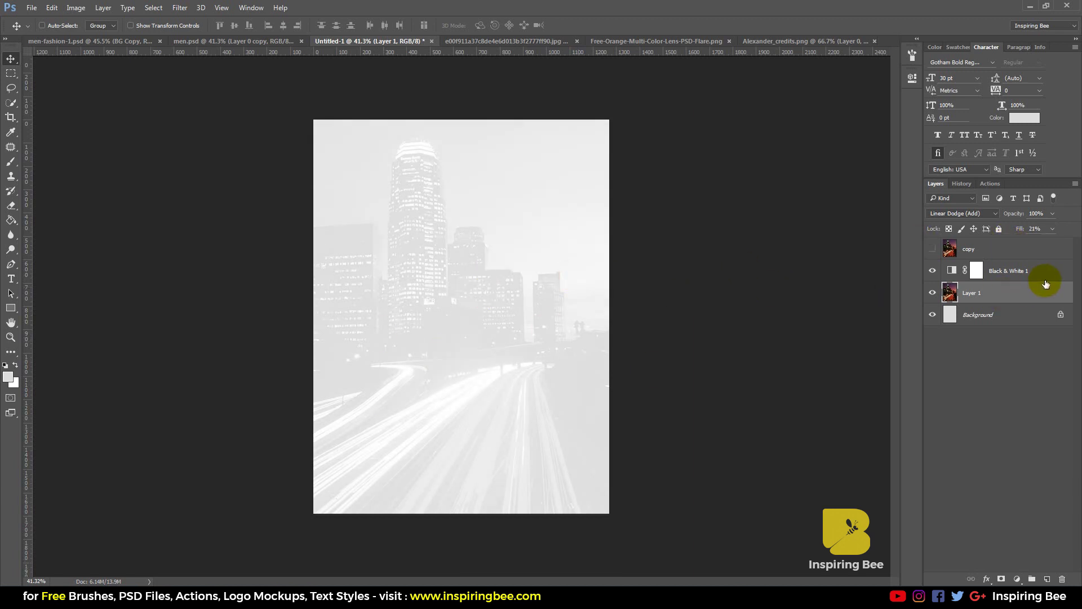
pyautogui.click(1015, 272)
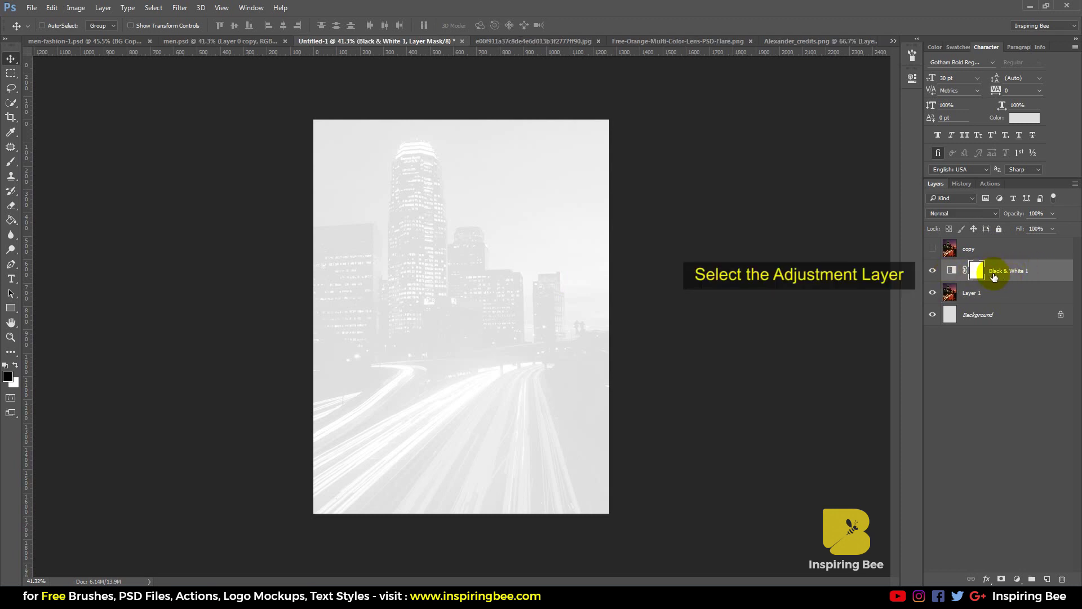
# - In men.psd, hide the original Layer 0 and select the cut-out Layer 0 copy
pyautogui.click(242, 44)
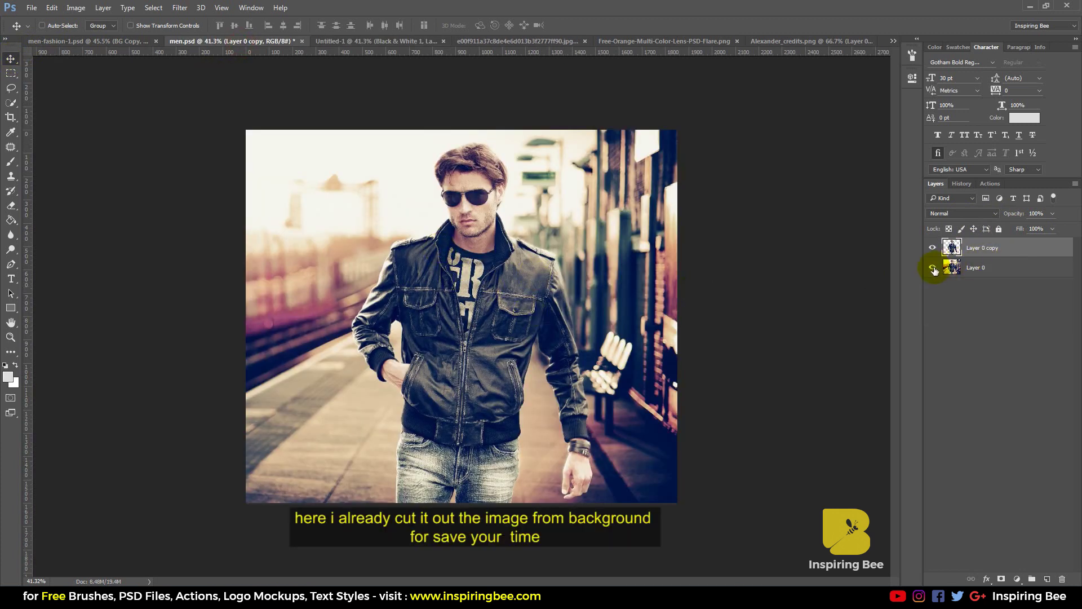
pyautogui.click(979, 265)
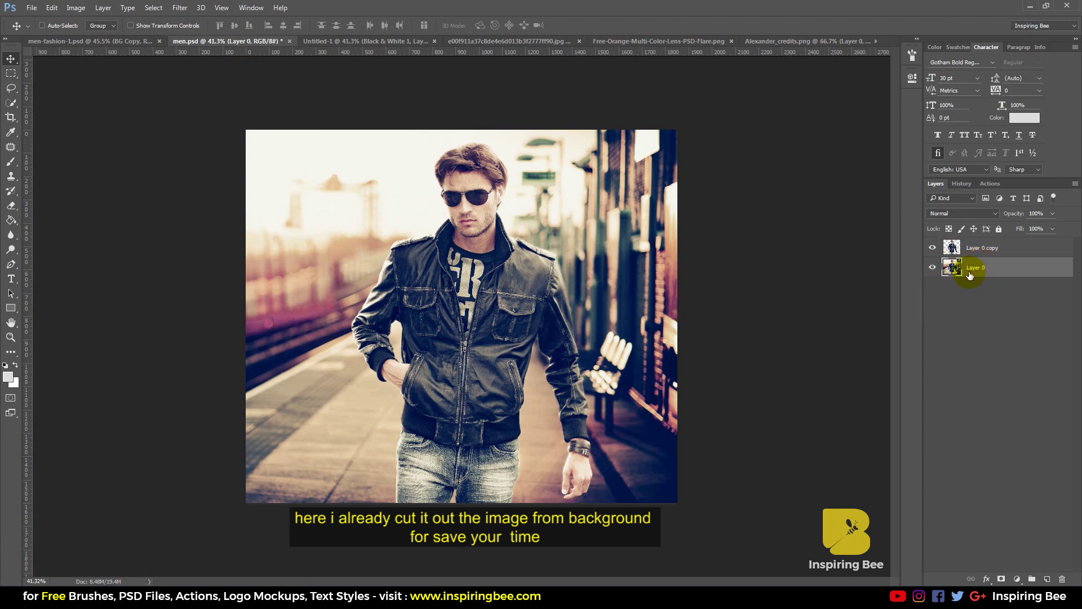
pyautogui.click(932, 267)
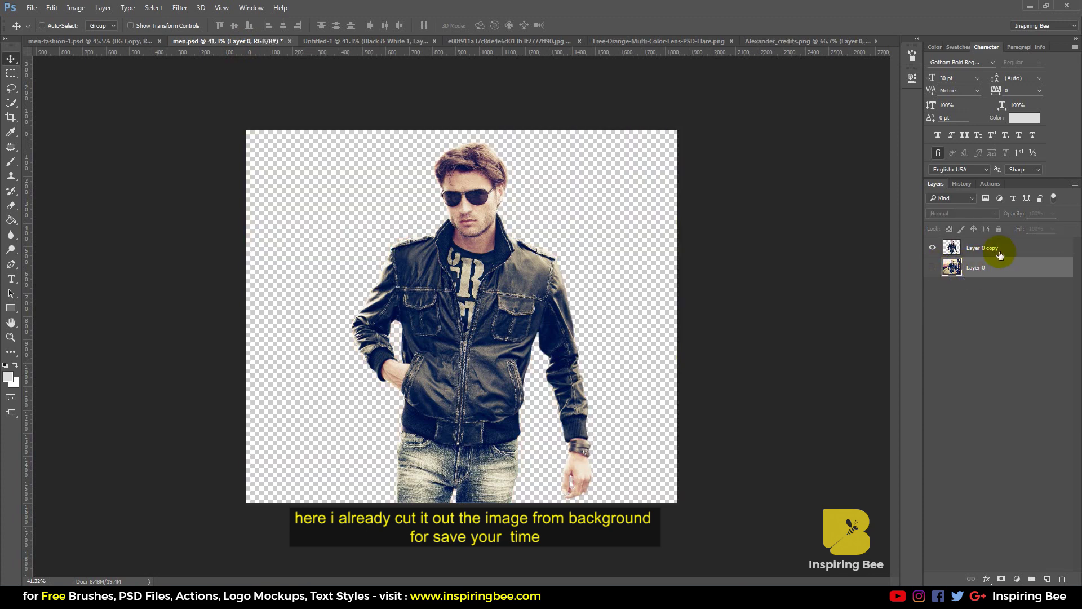
pyautogui.click(990, 249)
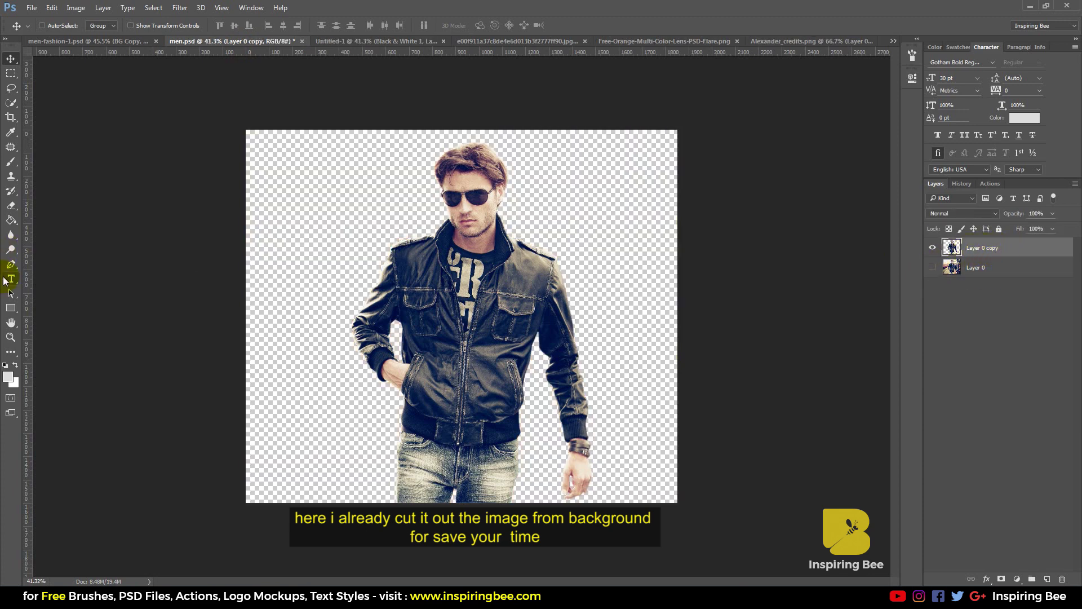
pyautogui.scroll(5, 483, 212)
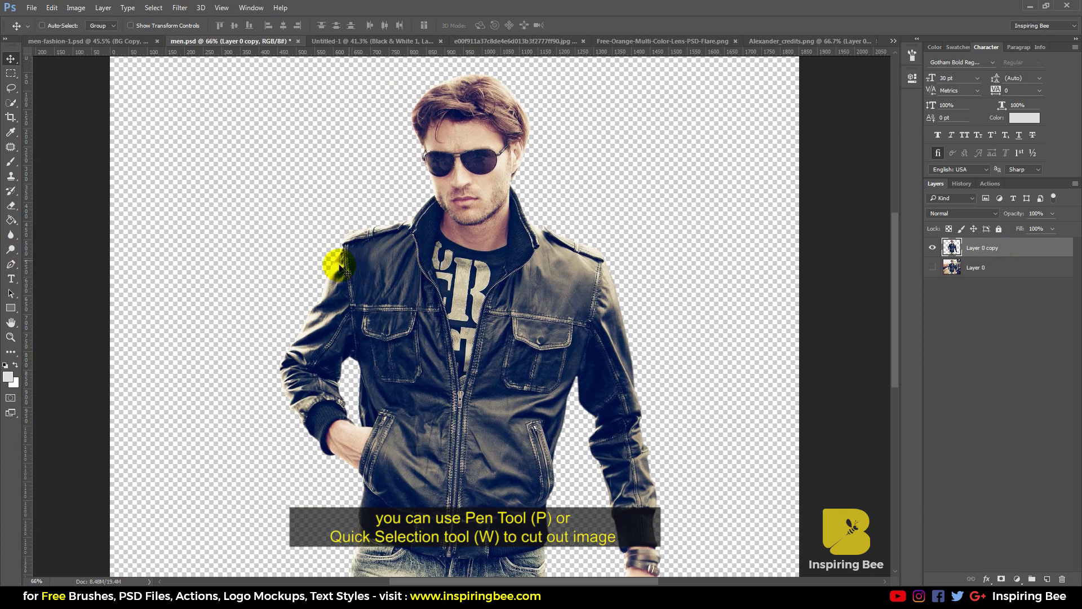
pyautogui.scroll(-3, 685, 272)
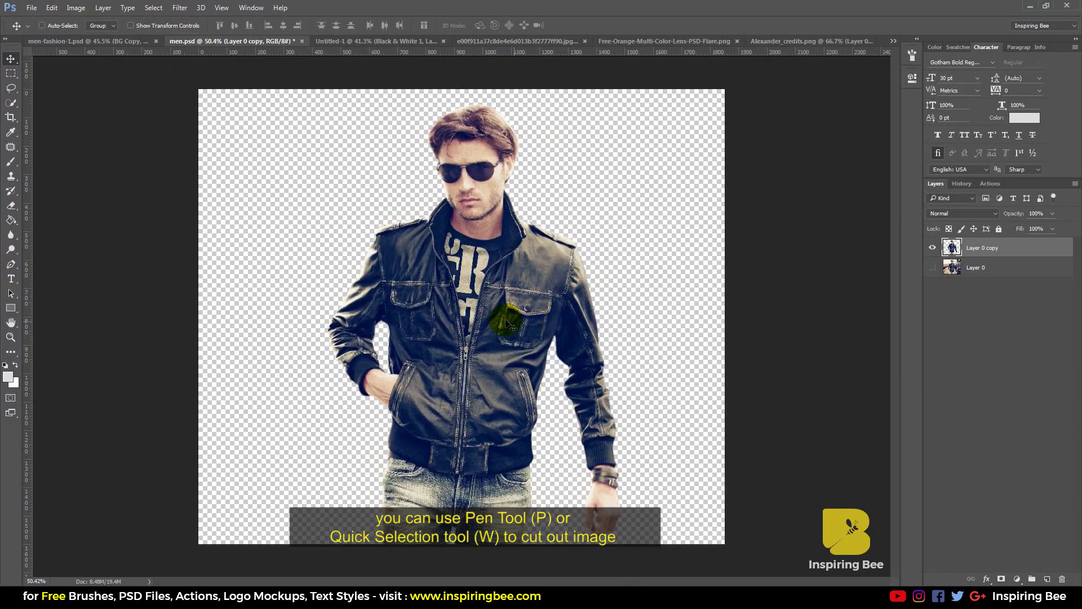
# - Check the selection and pen tool variants and confirm only the cut-out model stays visible
pyautogui.click(12, 105)
pyautogui.rightClick(9, 104)
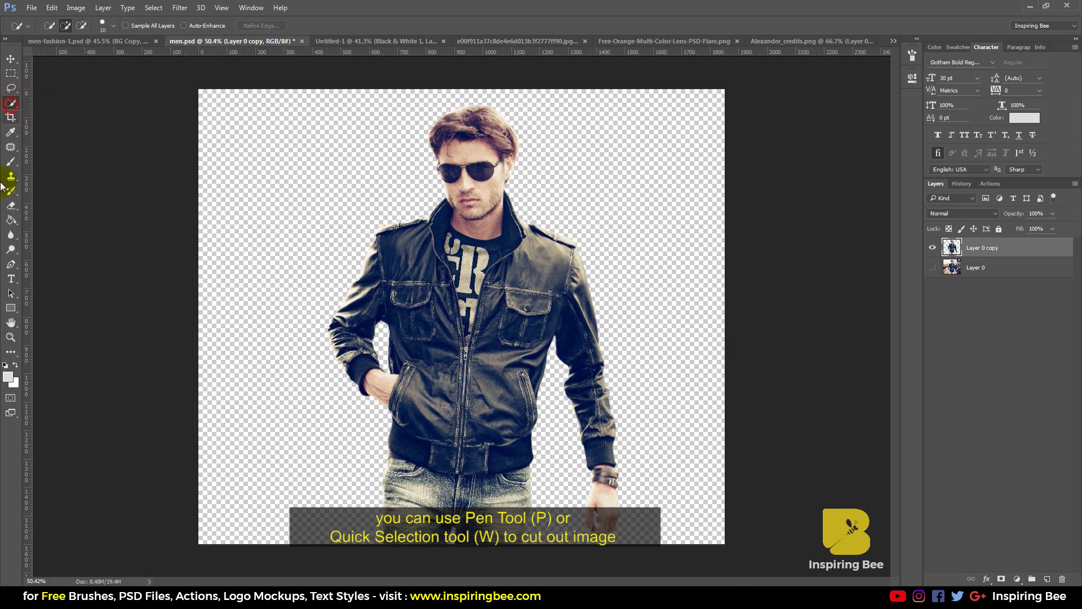
pyautogui.click(11, 264)
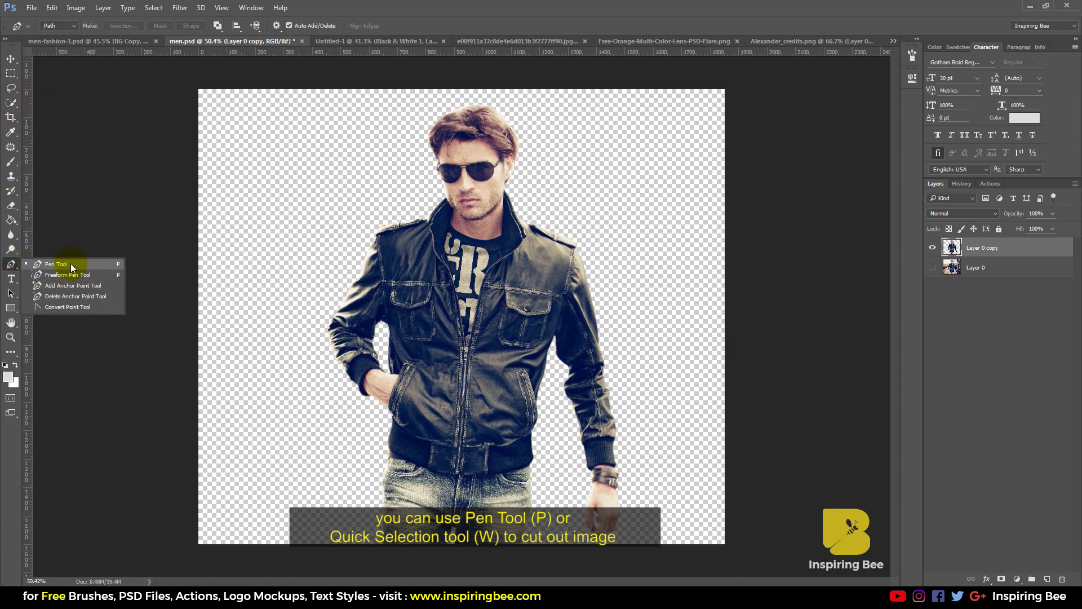
pyautogui.click(11, 264)
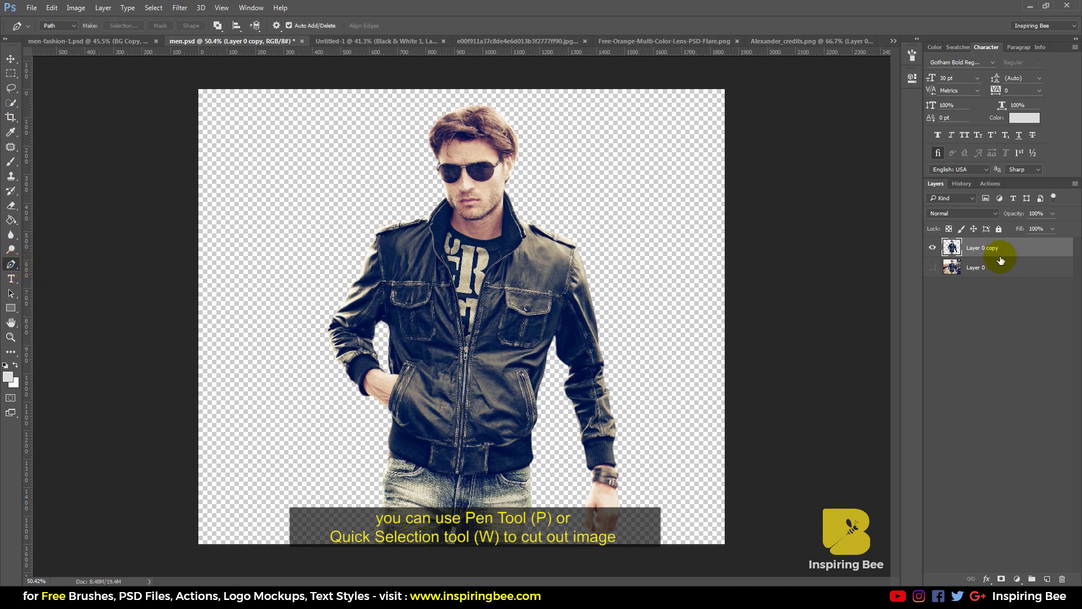
pyautogui.click(931, 249)
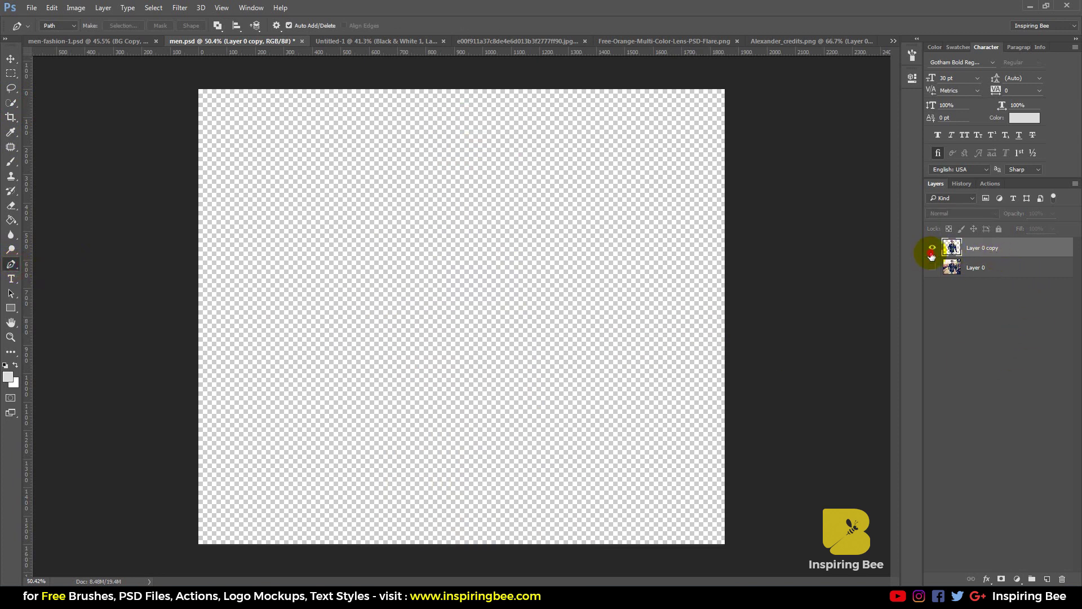
pyautogui.click(932, 249)
pyautogui.click(933, 267)
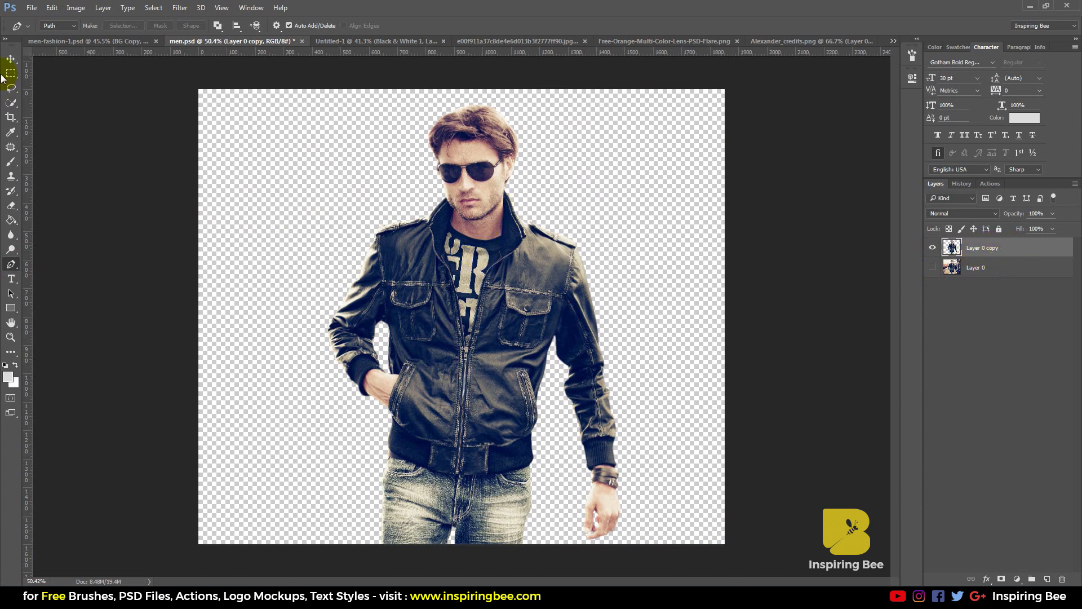
pyautogui.click(11, 59)
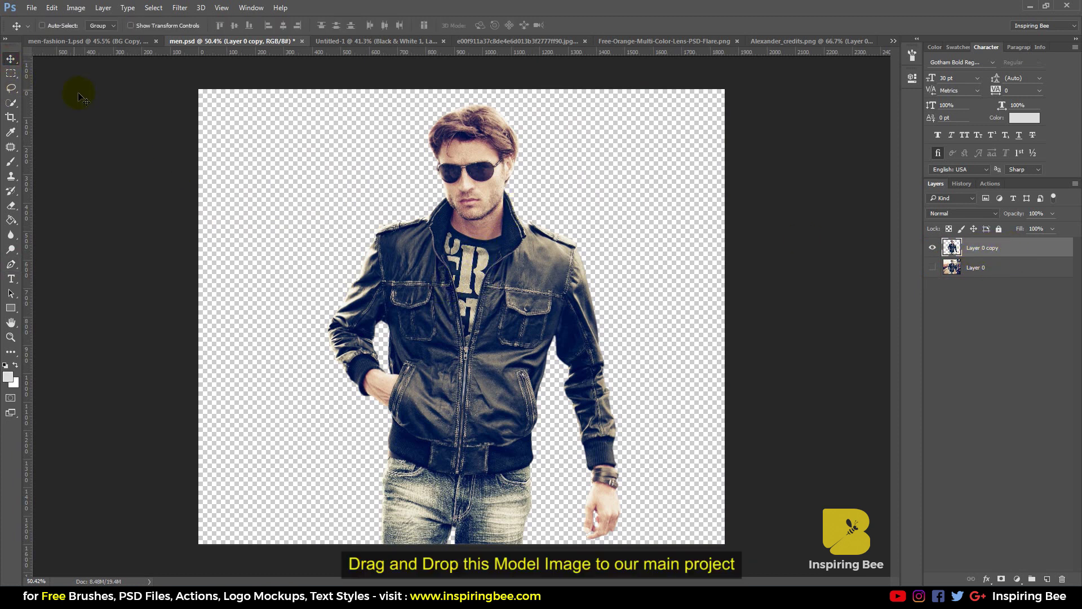
# - Drag the cut-out model into the poster and nudge it slightly up and left over the city
pyautogui.moveTo(504, 353)
pyautogui.mouseDown()
pyautogui.moveTo(395, 45)
pyautogui.moveTo(489, 361)
pyautogui.moveTo(523, 380)
pyautogui.mouseUp()
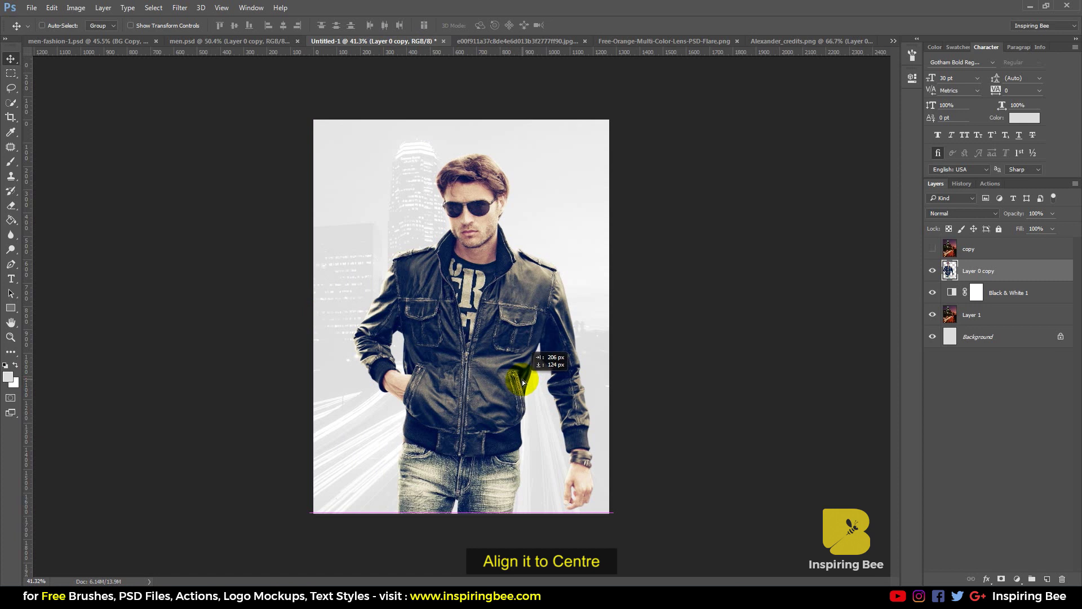
pyautogui.moveTo(522, 380); pyautogui.dragTo(522, 380)
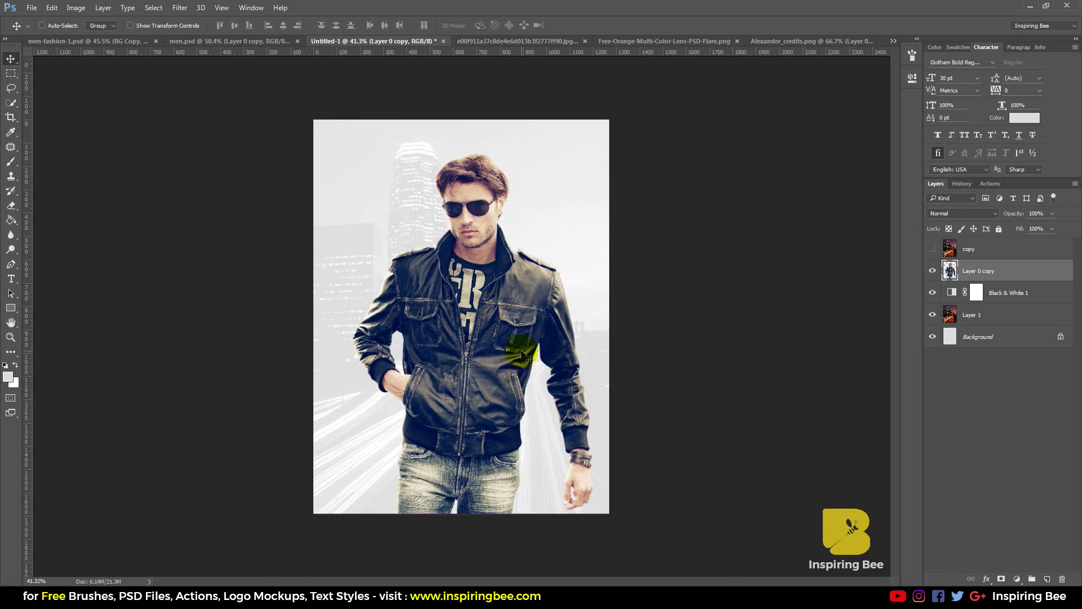
pyautogui.moveTo(519, 350); pyautogui.dragTo(515, 348)
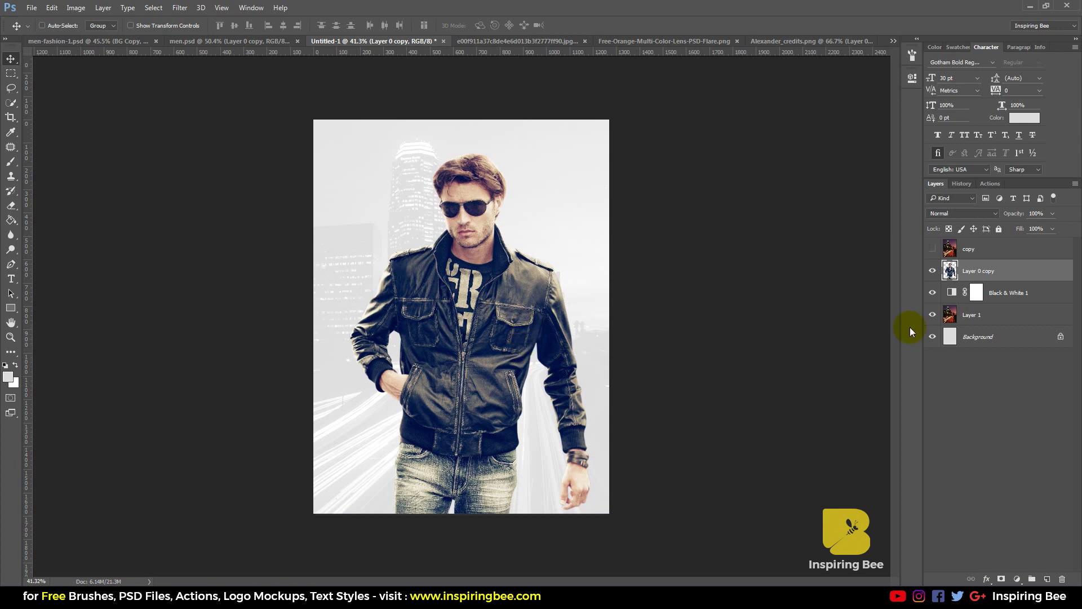
pyautogui.click(1000, 279)
# - Add a second Black & White adjustment and clip it to the Layer 0 copy model layer
pyautogui.click(1018, 579)
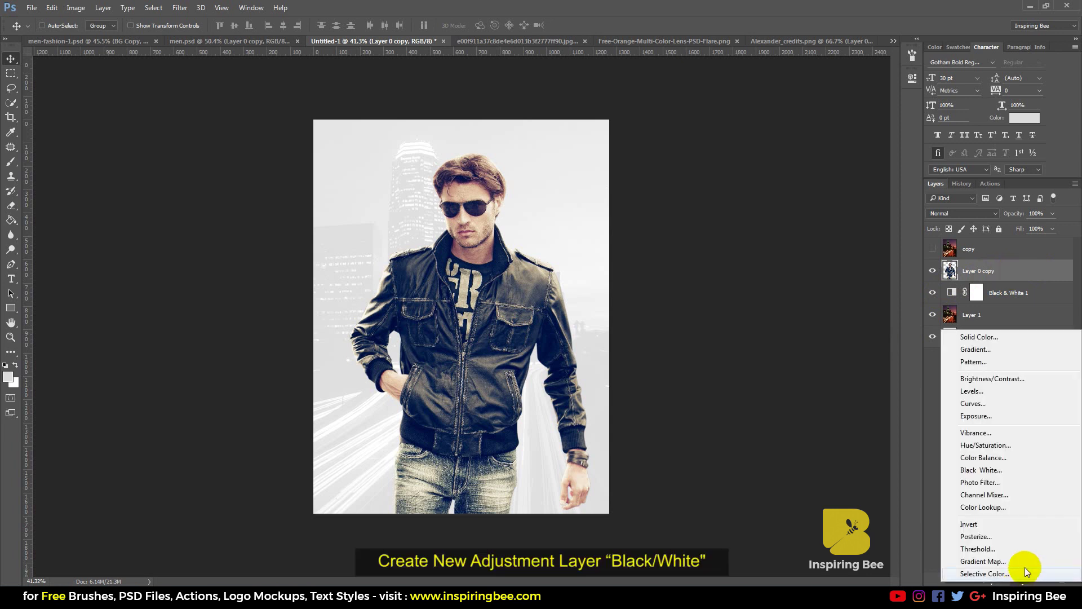
pyautogui.click(1004, 470)
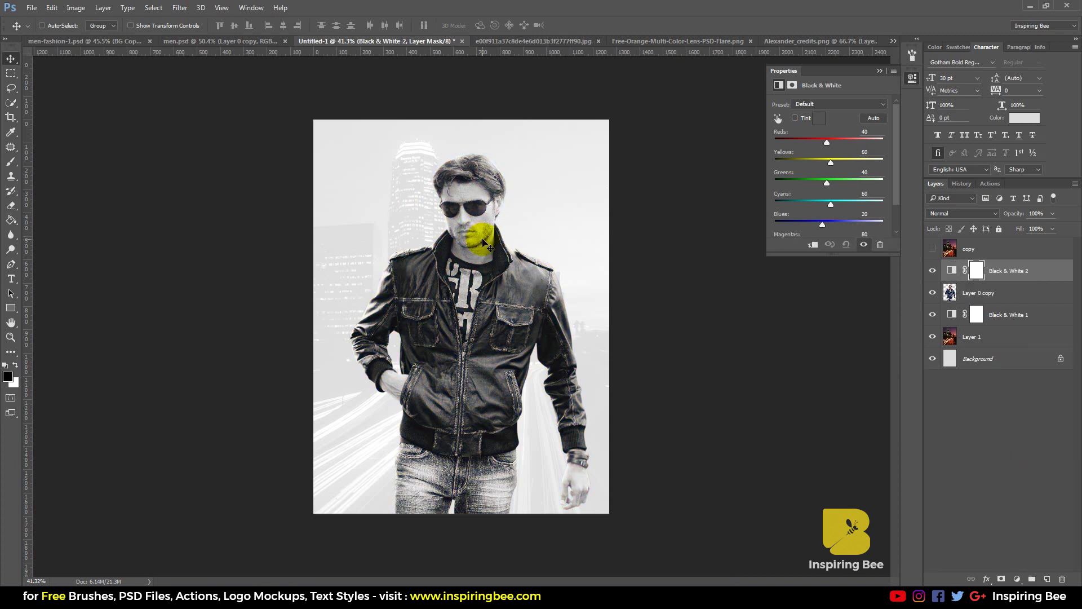
pyautogui.click(879, 72)
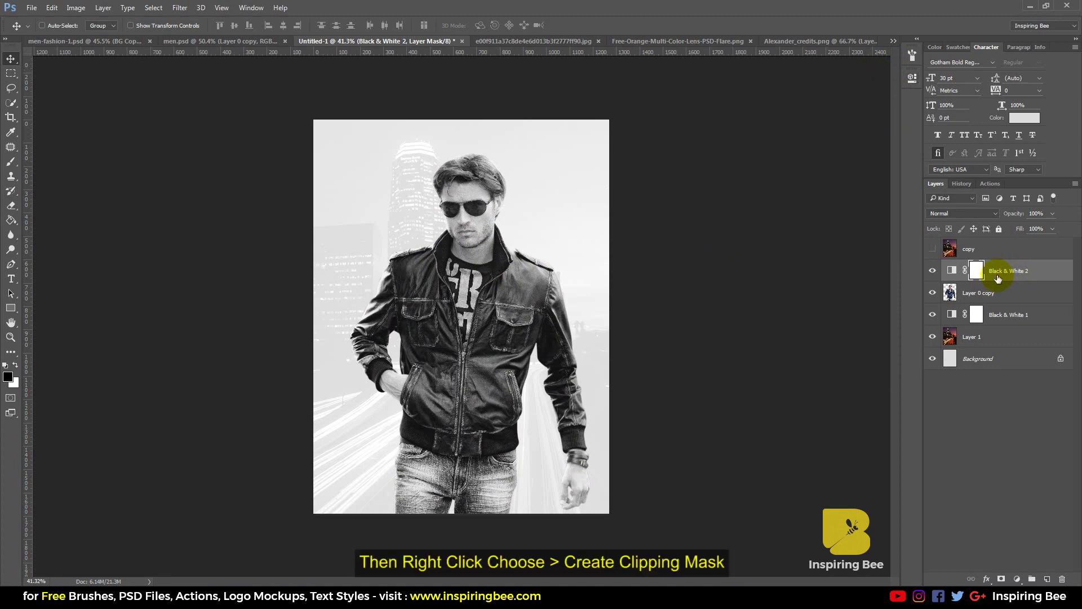
pyautogui.rightClick(1013, 272)
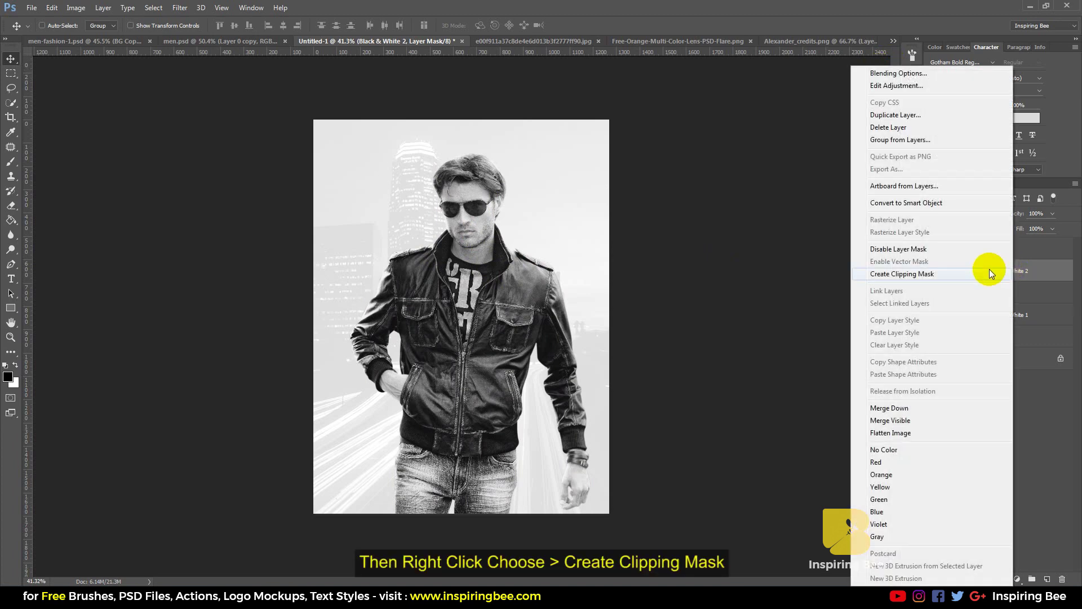
pyautogui.click(907, 275)
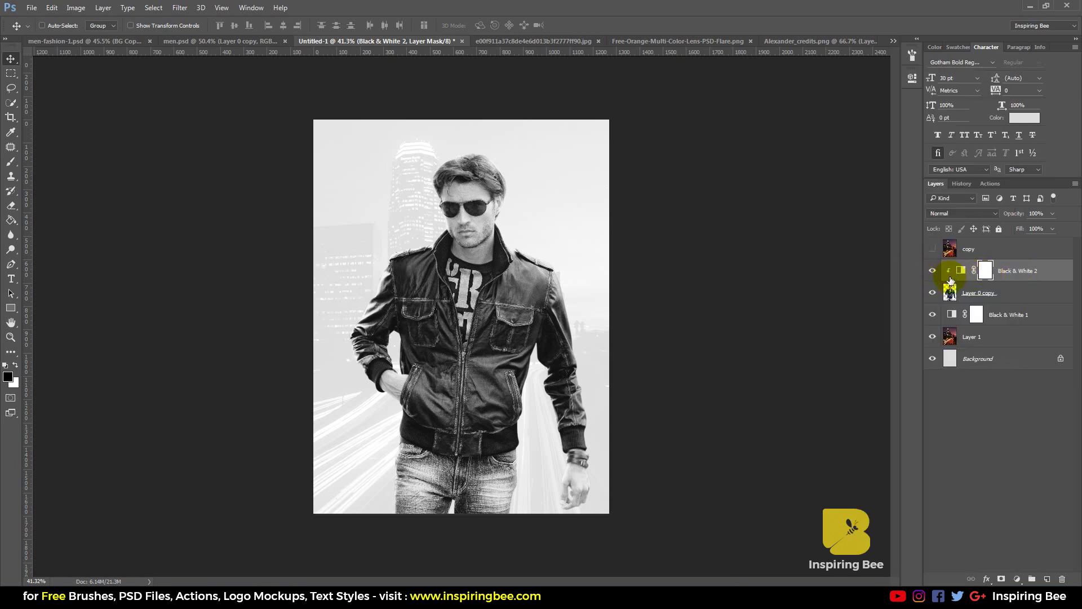
# - Show the city copy layer, clip it to the model layer and set it to Screen
pyautogui.click(967, 248)
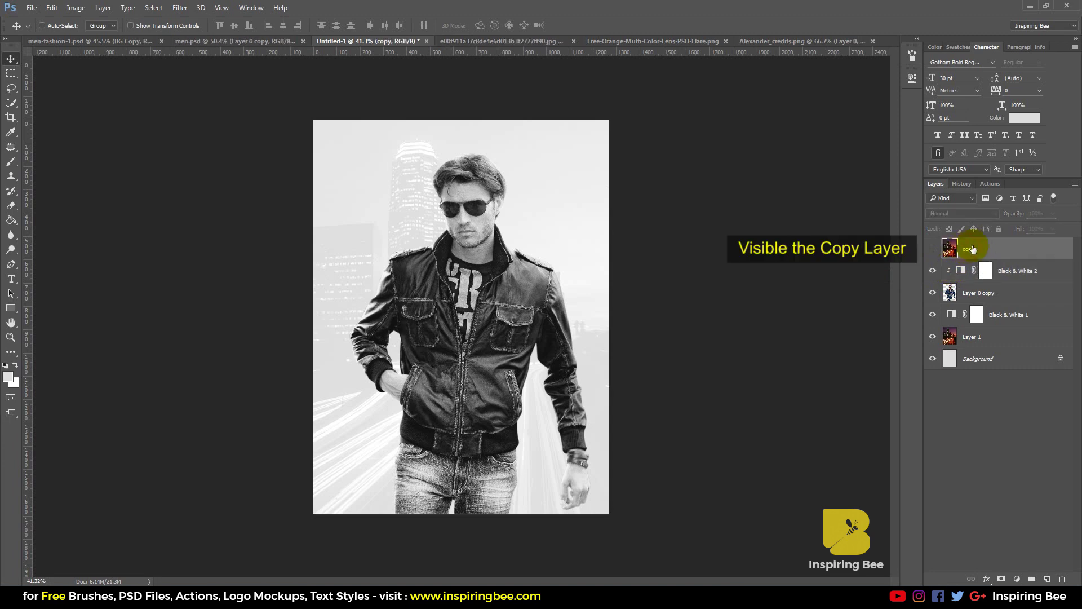
pyautogui.click(933, 250)
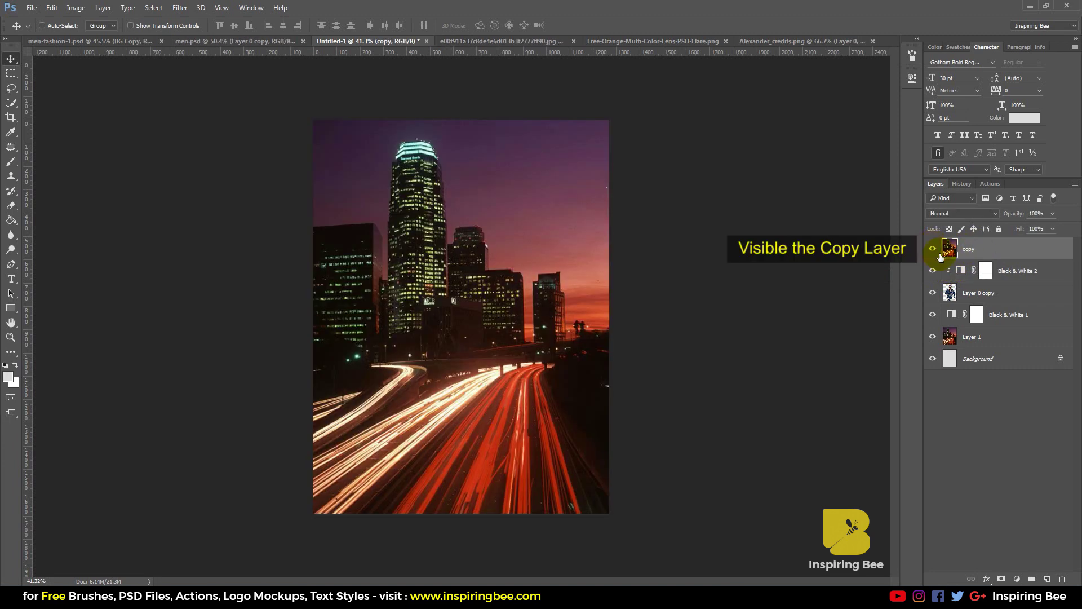
pyautogui.rightClick(995, 248)
pyautogui.click(935, 275)
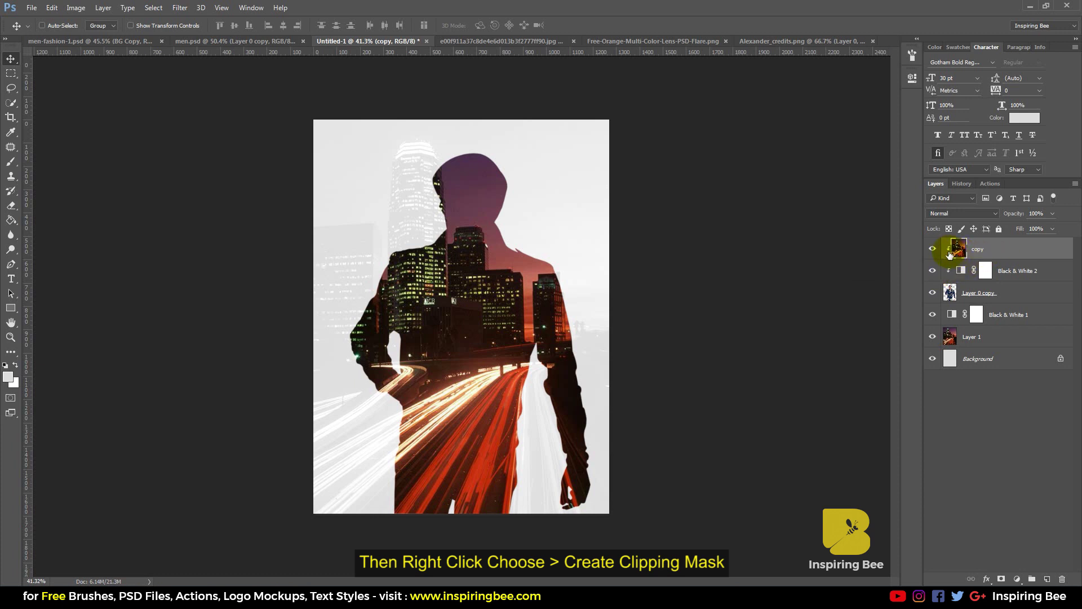
pyautogui.click(932, 248)
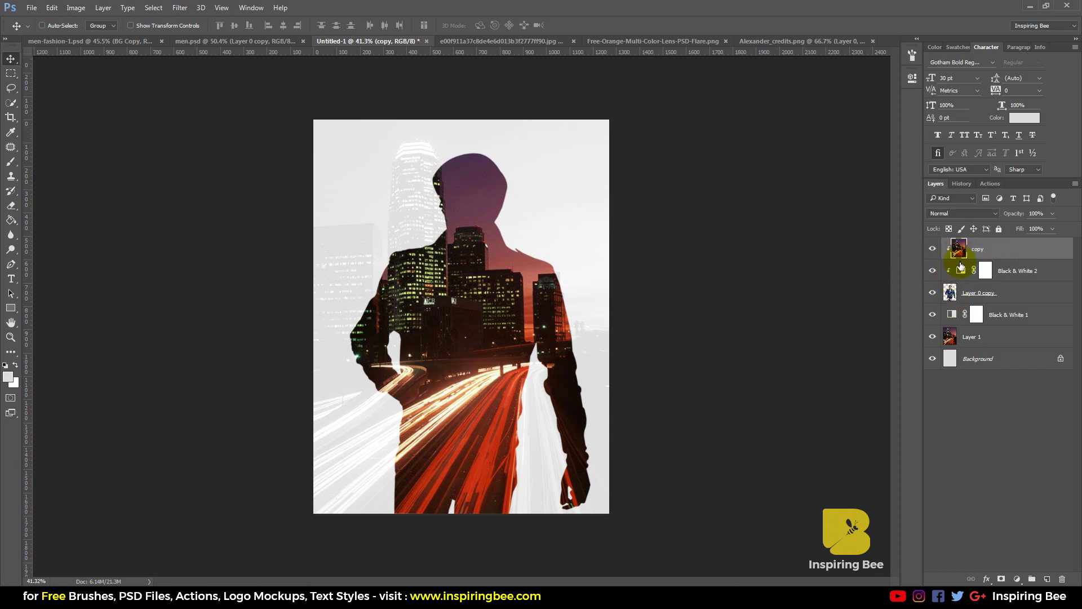
pyautogui.click(966, 214)
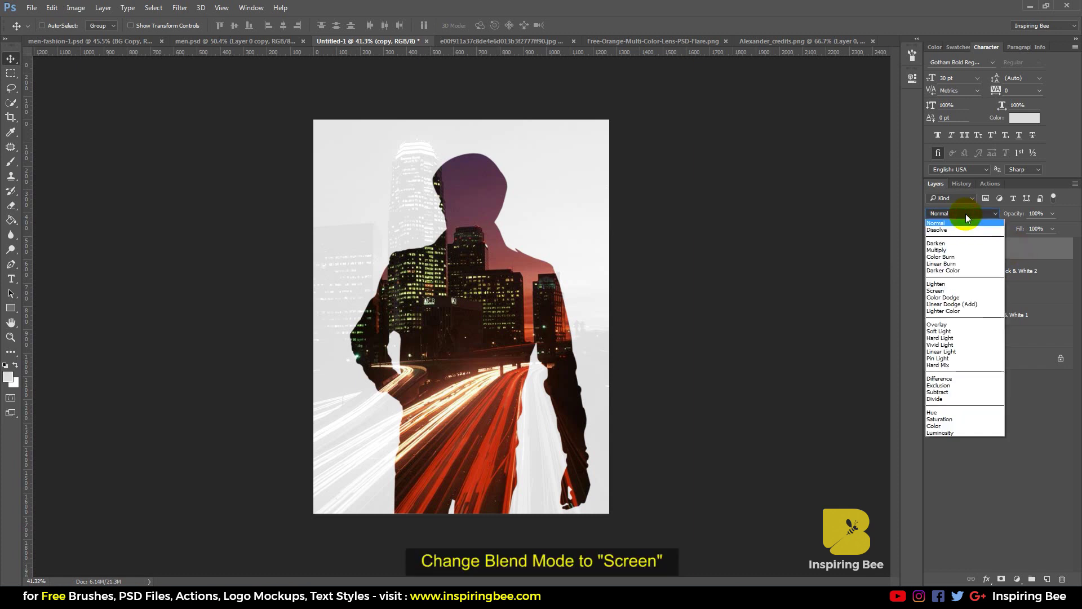
pyautogui.click(944, 290)
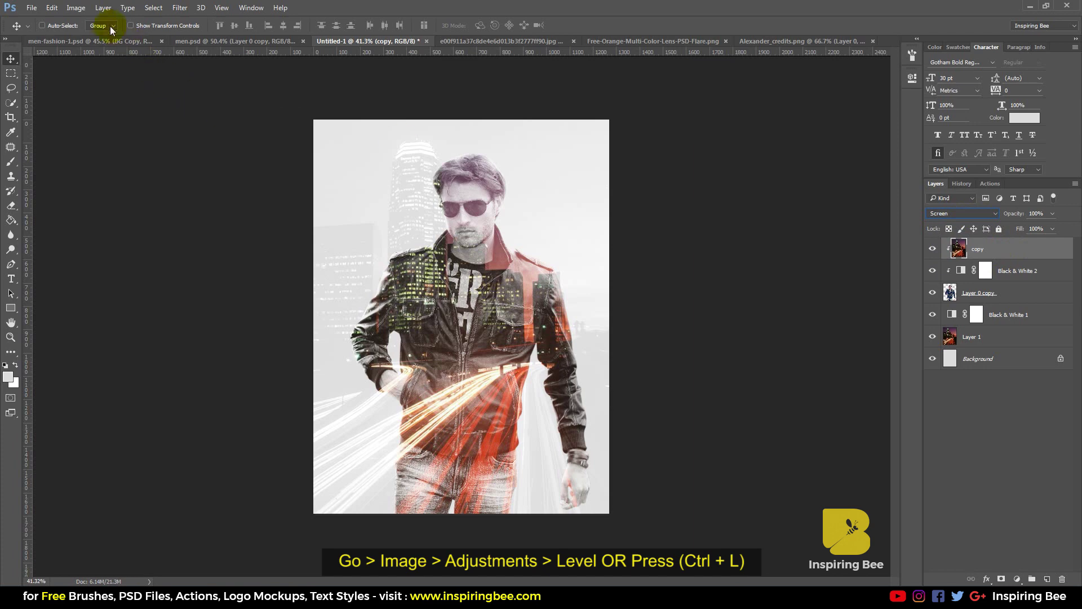
# - Open Levels on the city copy and set input levels to 37, 1.23 and 231
pyautogui.click(72, 12)
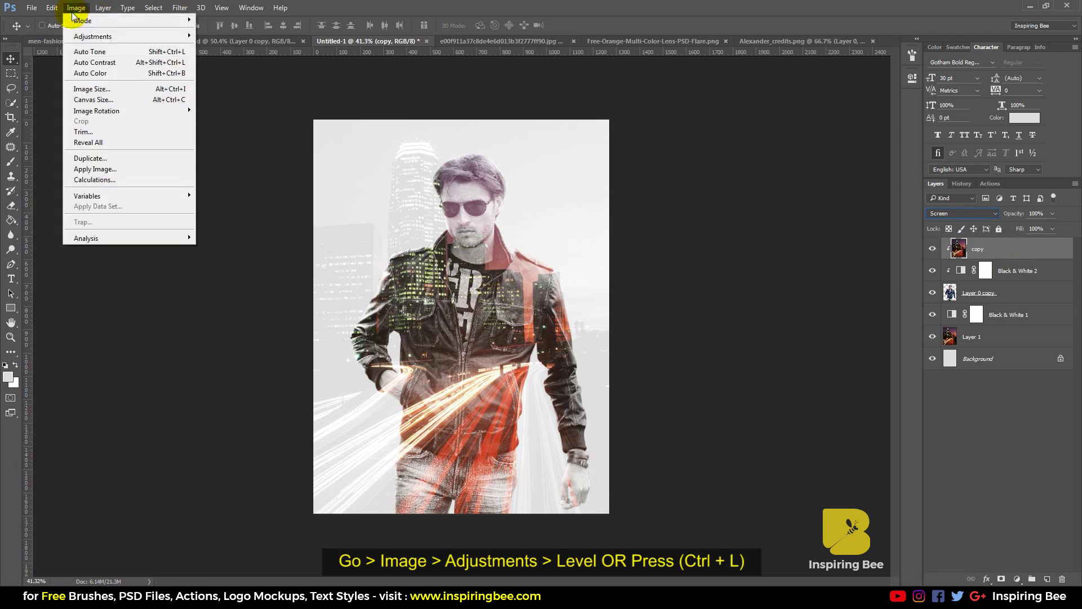
pyautogui.moveTo(93, 36)
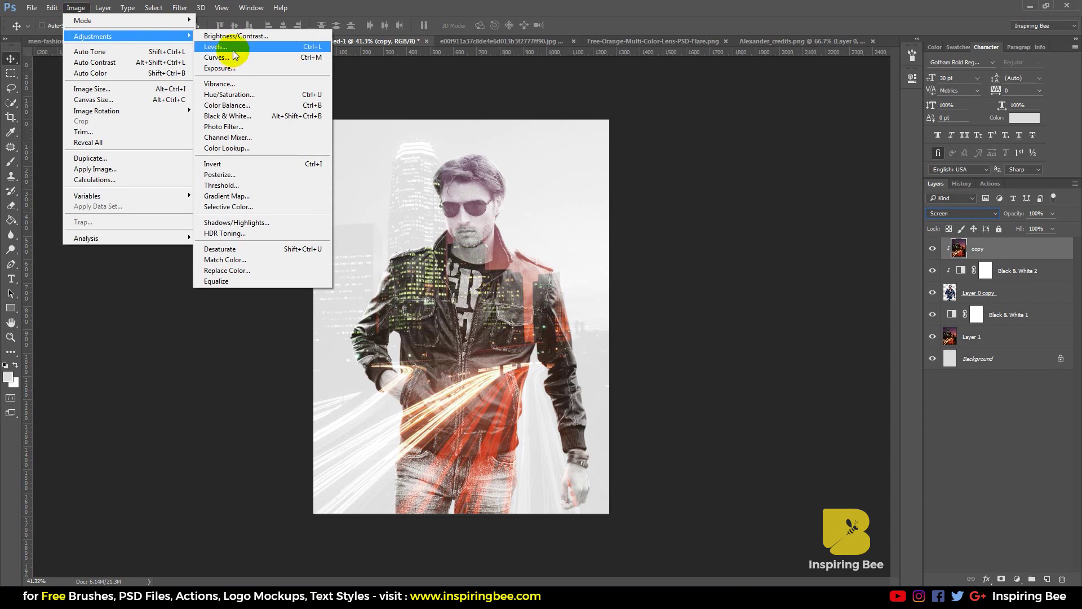
pyautogui.click(234, 50)
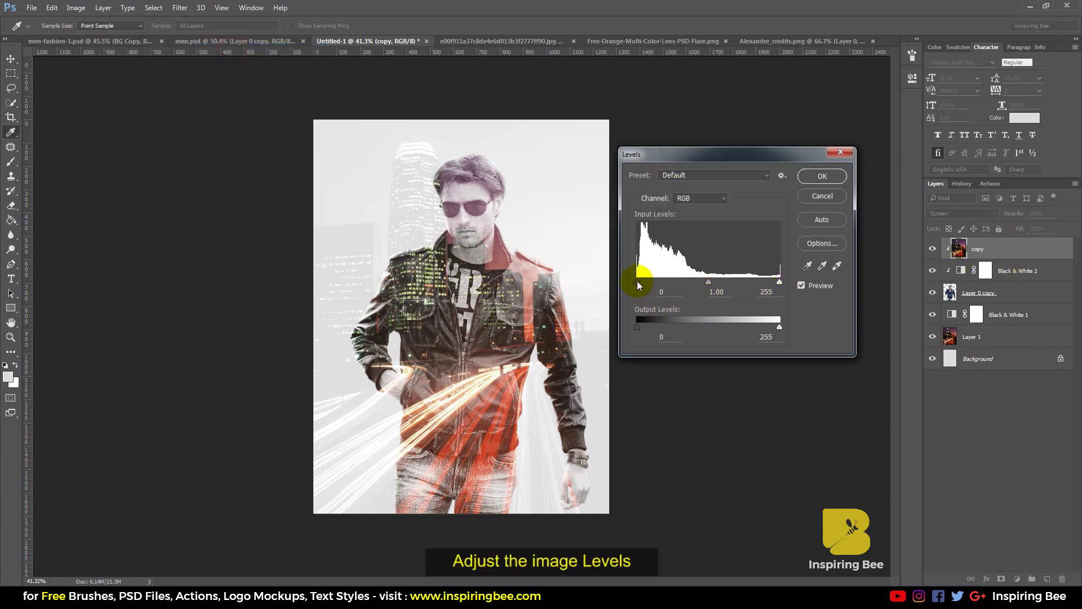
pyautogui.moveTo(637, 282); pyautogui.dragTo(654, 282)
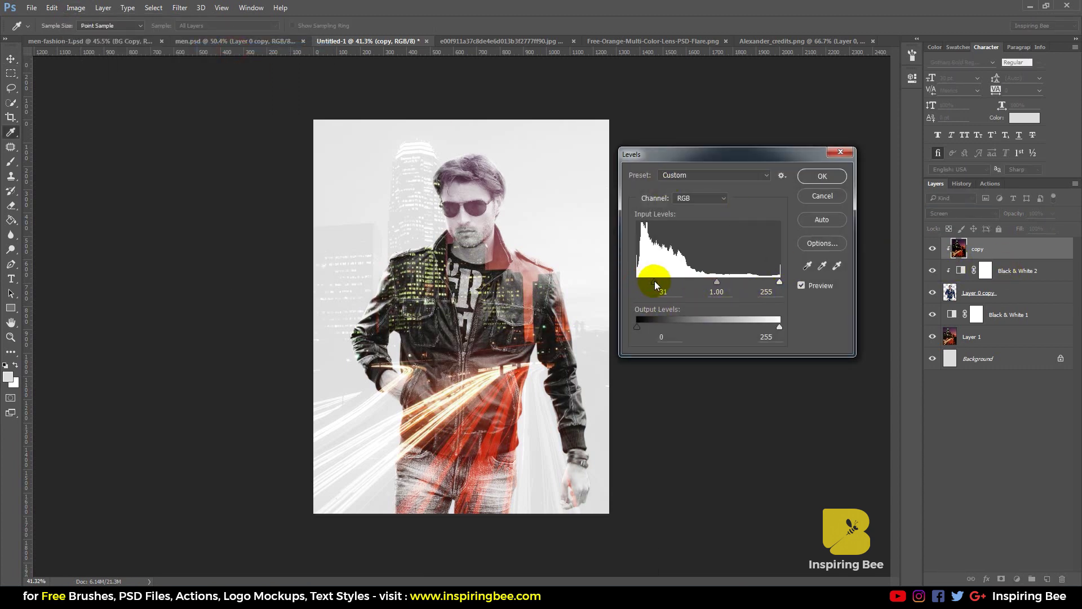
pyautogui.click(778, 282)
pyautogui.click(712, 281)
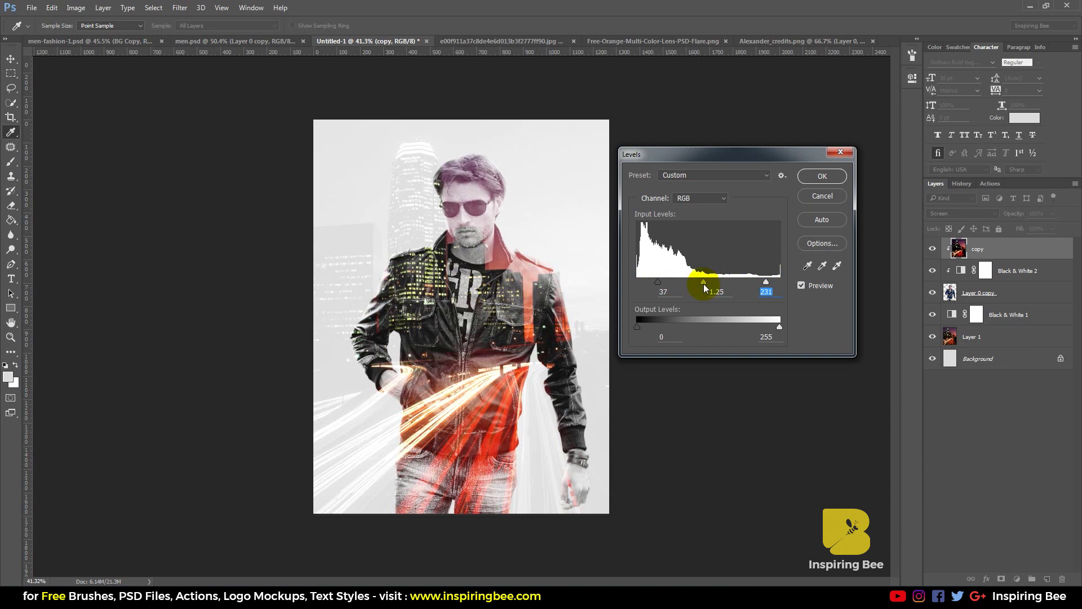
pyautogui.moveTo(703, 282); pyautogui.dragTo(705, 283)
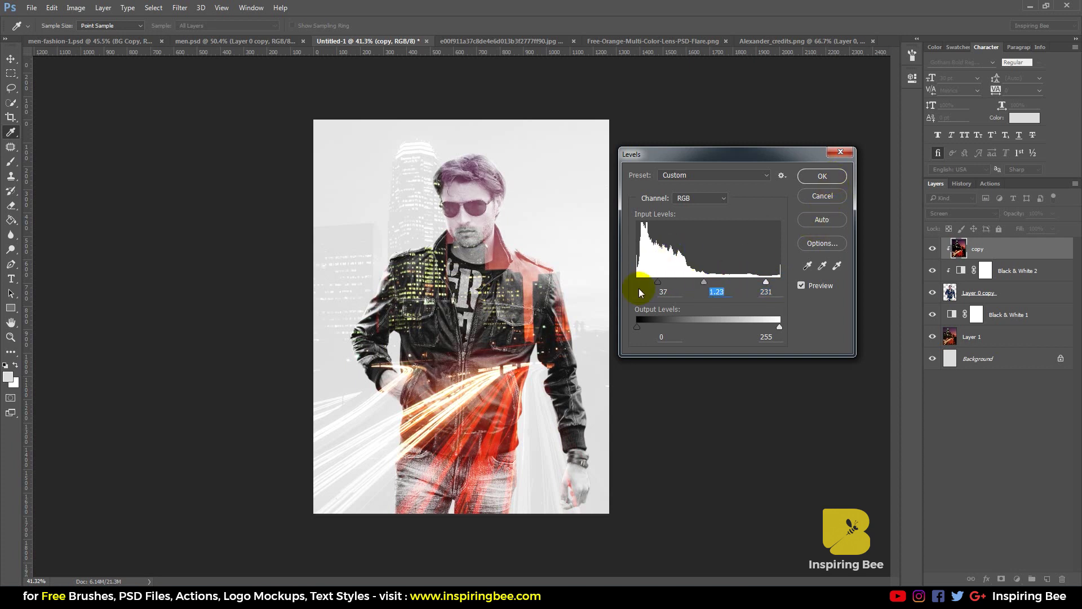
pyautogui.click(664, 291)
pyautogui.click(764, 291)
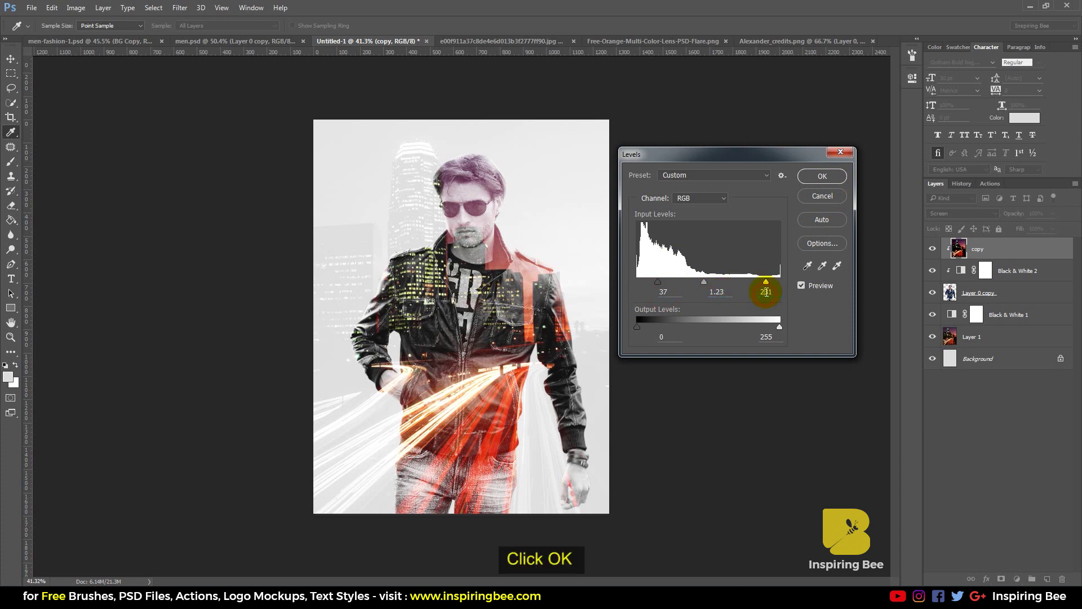
# - Apply the Levels correction, select Layer 0 copy and zoom in on the sunglasses
pyautogui.click(825, 178)
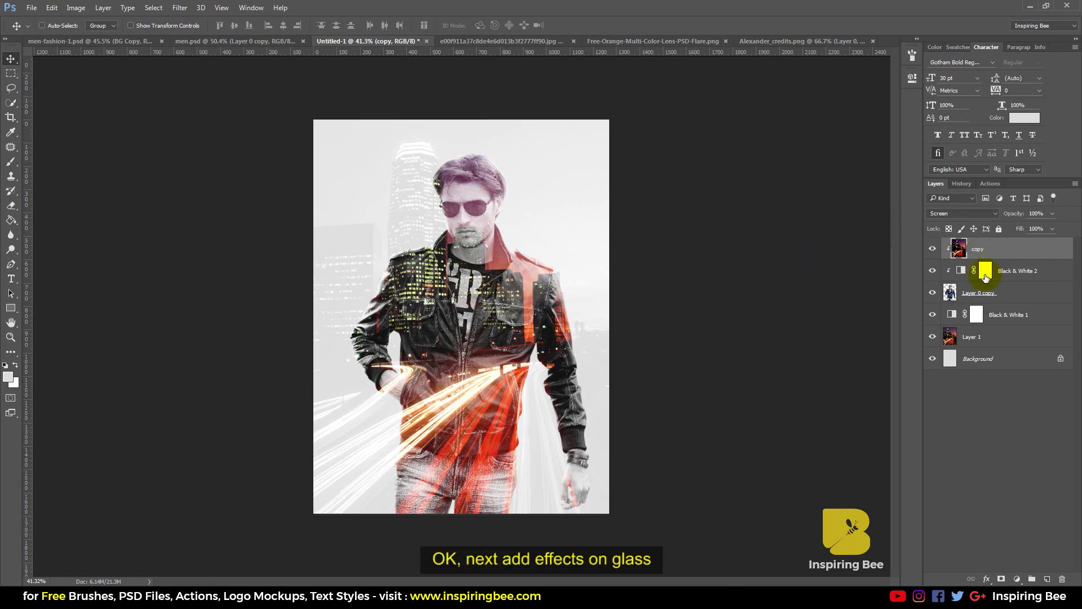
pyautogui.click(1004, 293)
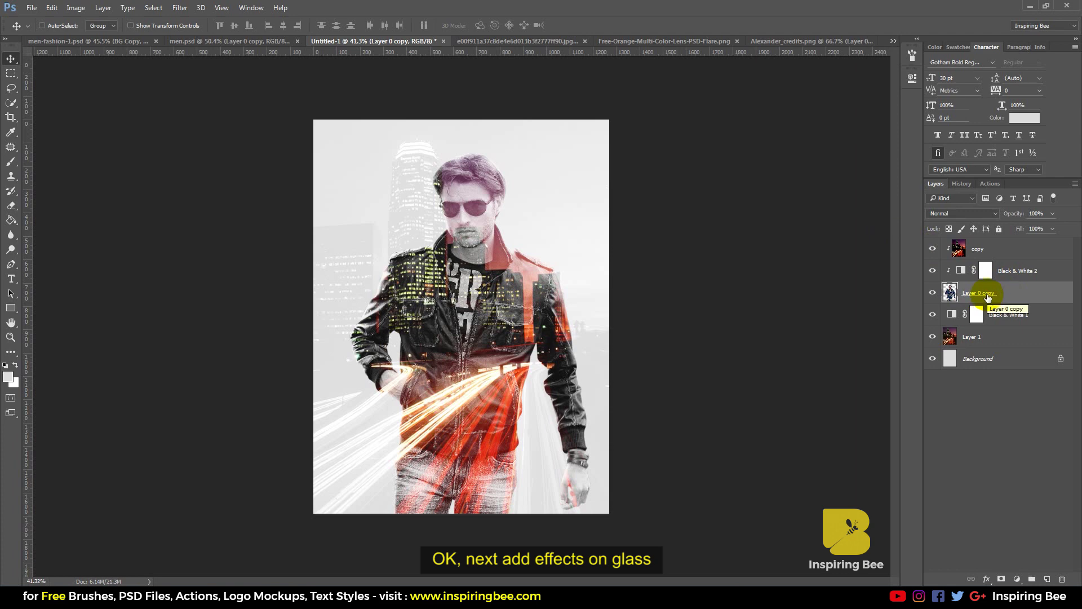
pyautogui.scroll(5, 467, 202)
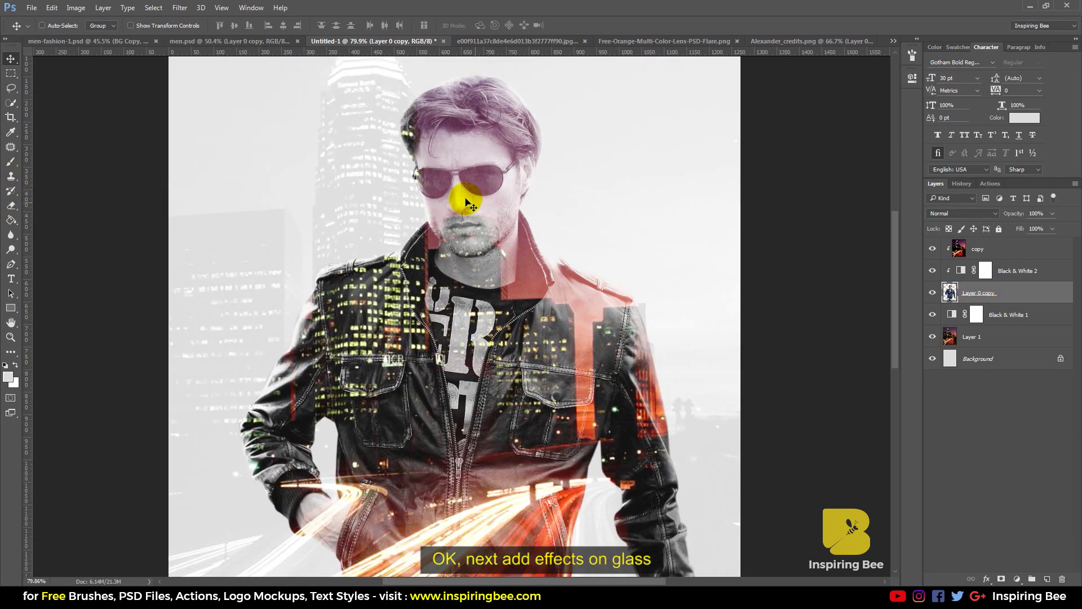
pyautogui.scroll(3, 457, 187)
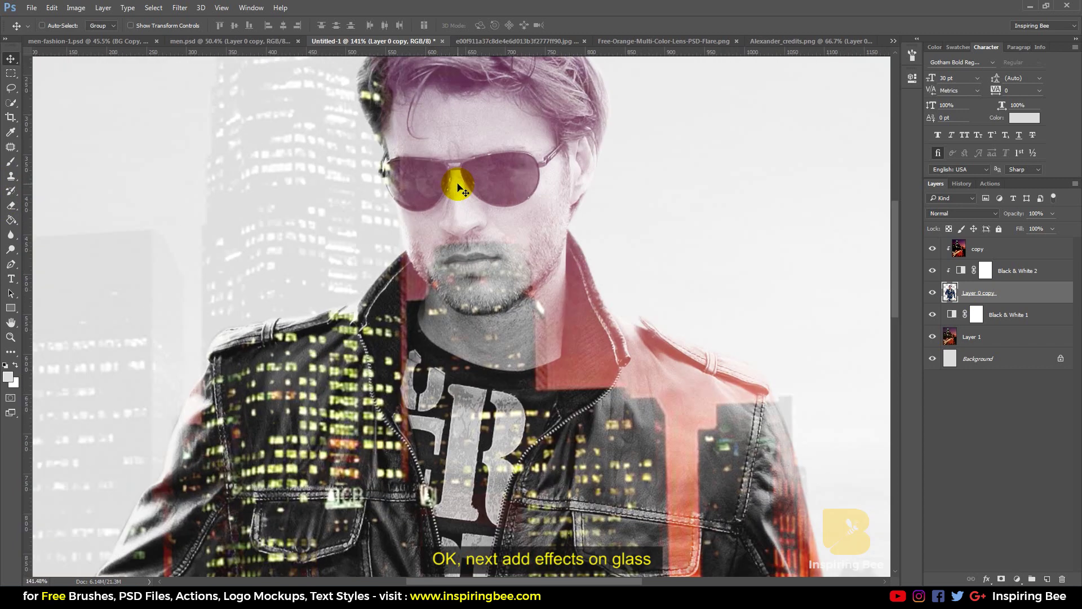
pyautogui.scroll(2, 447, 181)
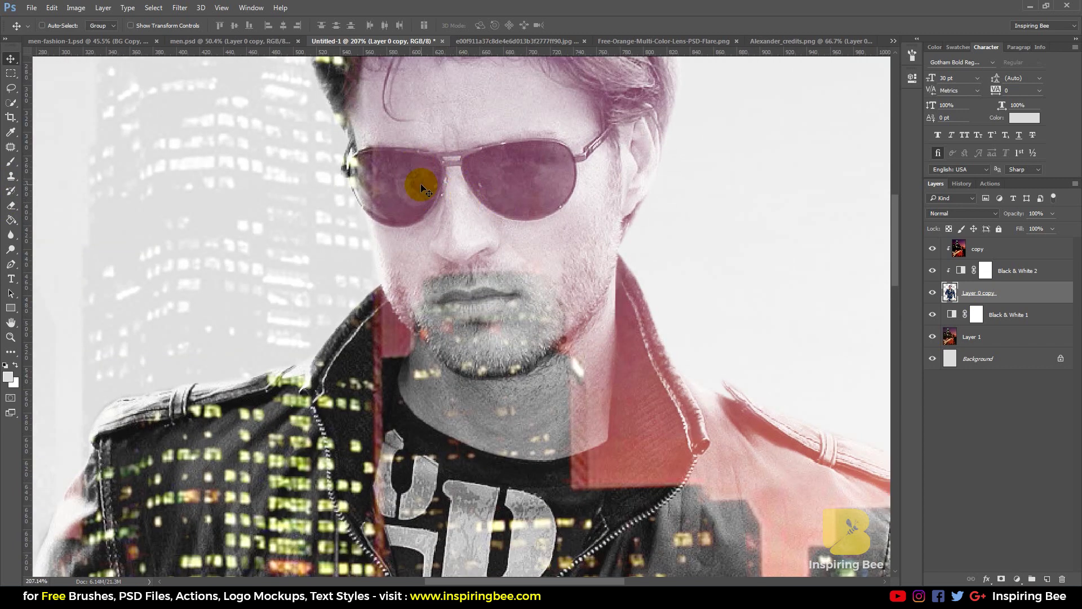
pyautogui.scroll(1, 479, 181)
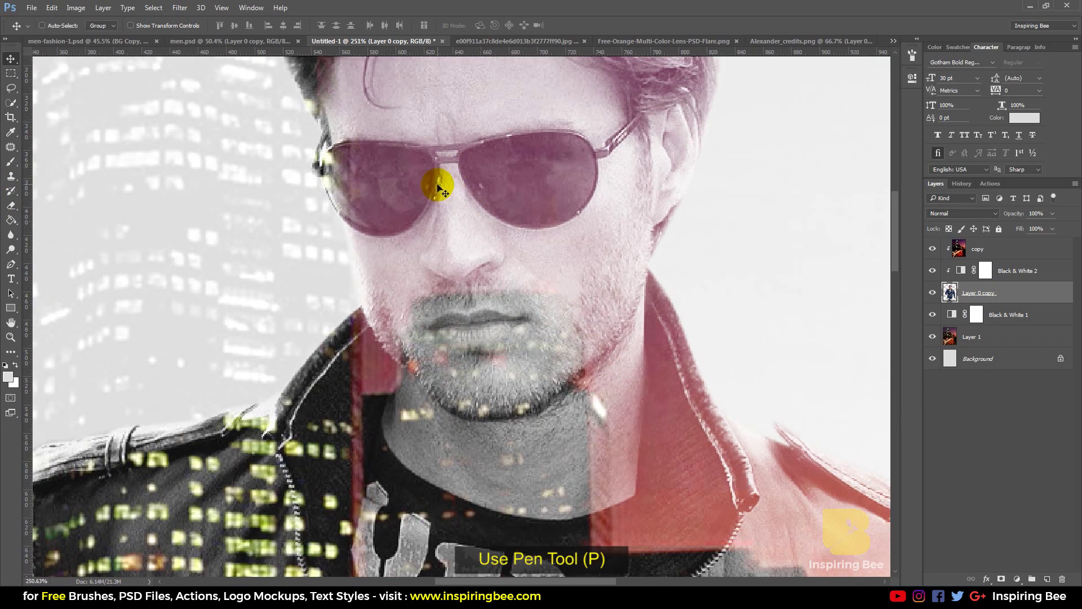
# - Trace the right lens outline with the Pen tool from its top rim to the nose bridge
pyautogui.moveTo(11, 264); pyautogui.dragTo(38, 268)
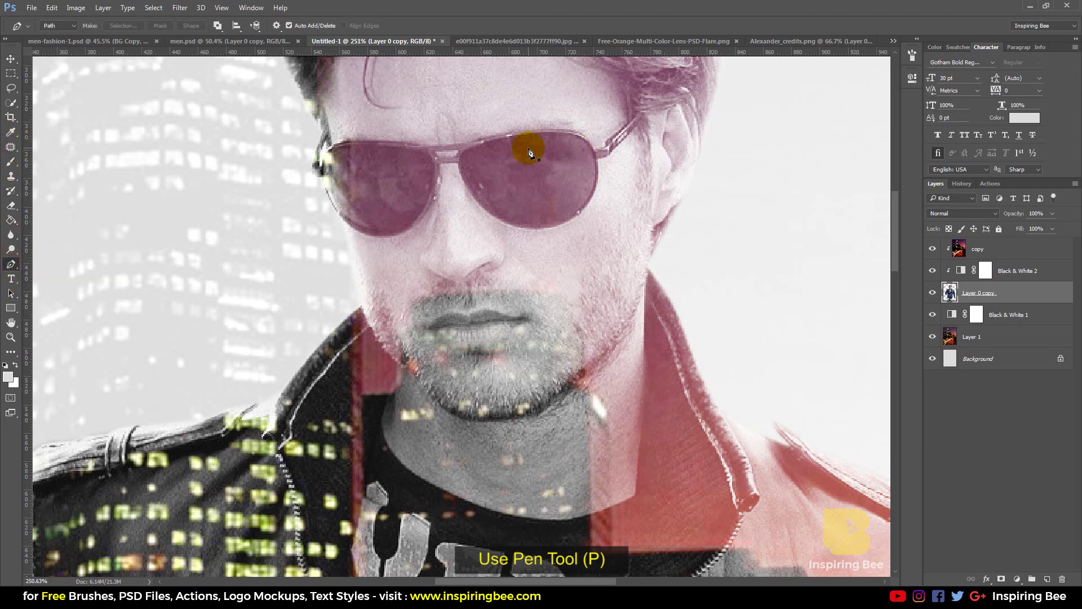
pyautogui.scroll(2, 528, 151)
pyautogui.scroll(1, 528, 151)
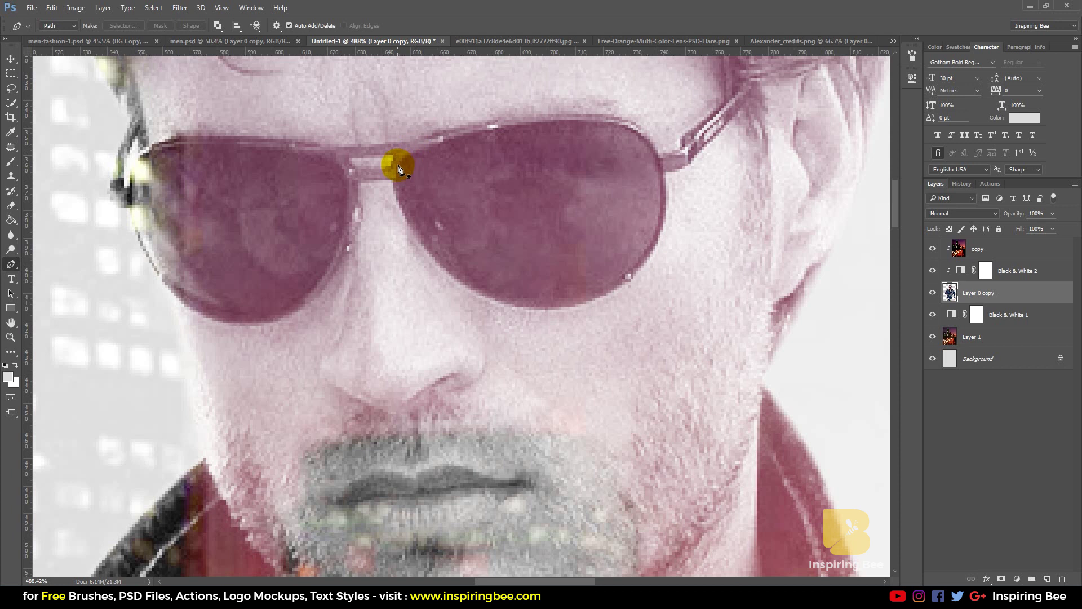
pyautogui.click(502, 128)
pyautogui.moveTo(661, 169); pyautogui.dragTo(682, 251)
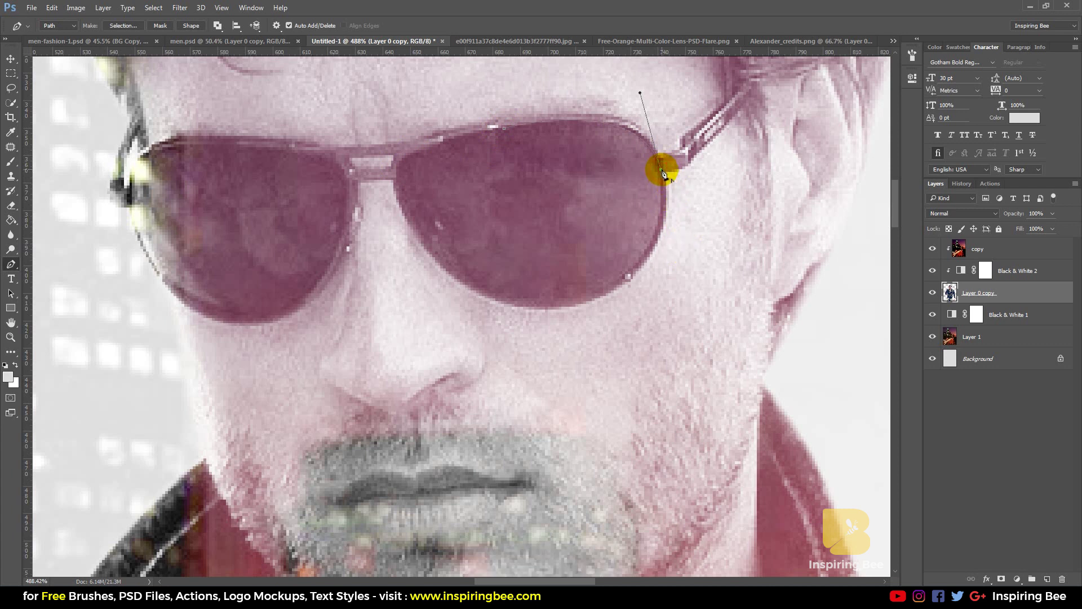
pyautogui.click(569, 303)
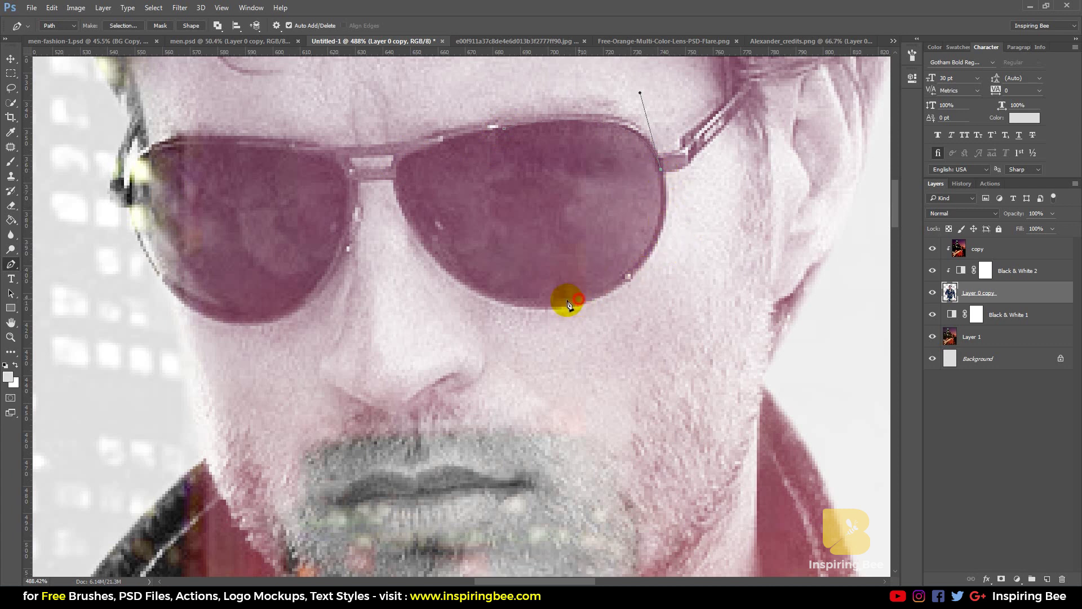
pyautogui.moveTo(568, 303); pyautogui.dragTo(471, 332)
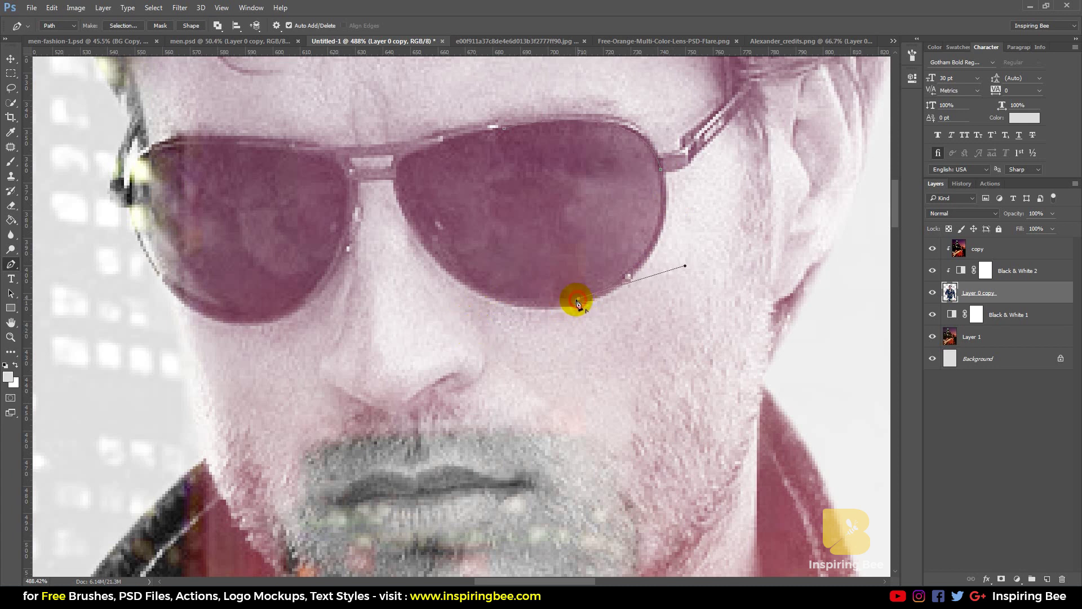
pyautogui.moveTo(407, 219); pyautogui.dragTo(336, 94)
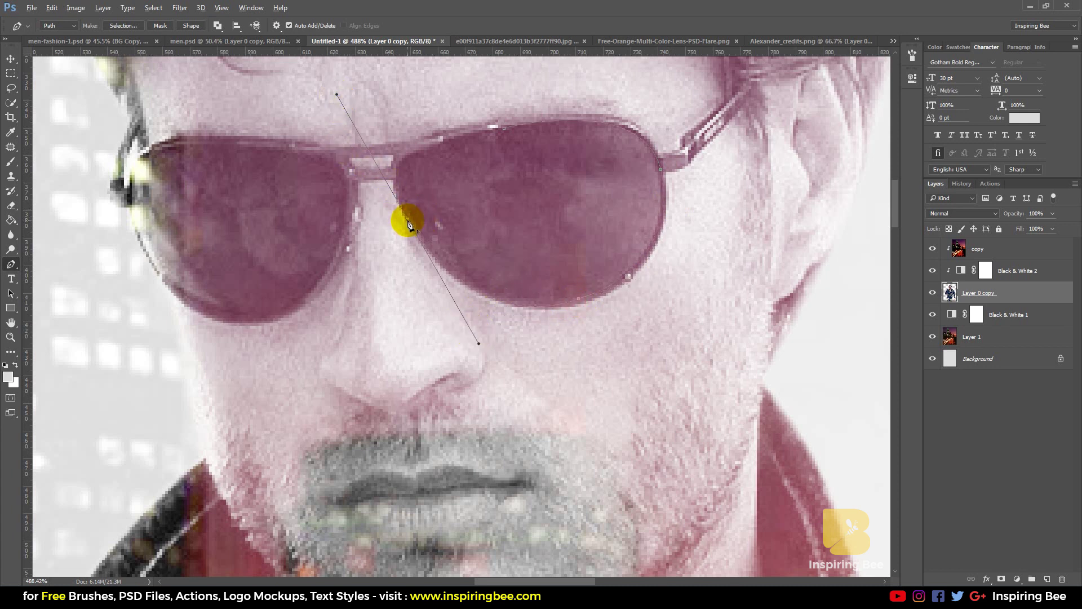
pyautogui.click(443, 137)
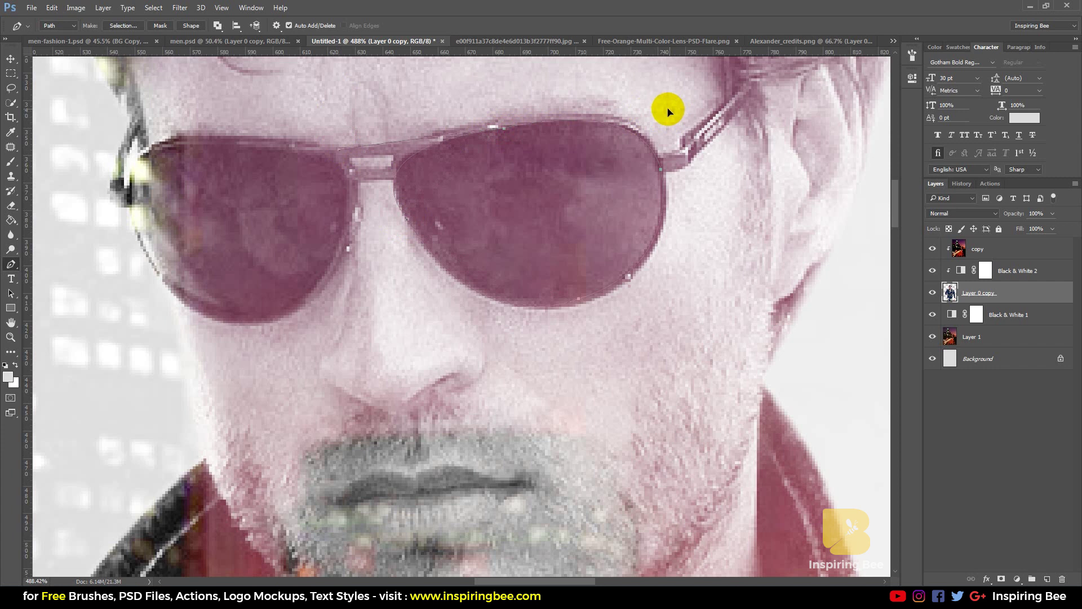
pyautogui.hotkey('ctrl', 'z')
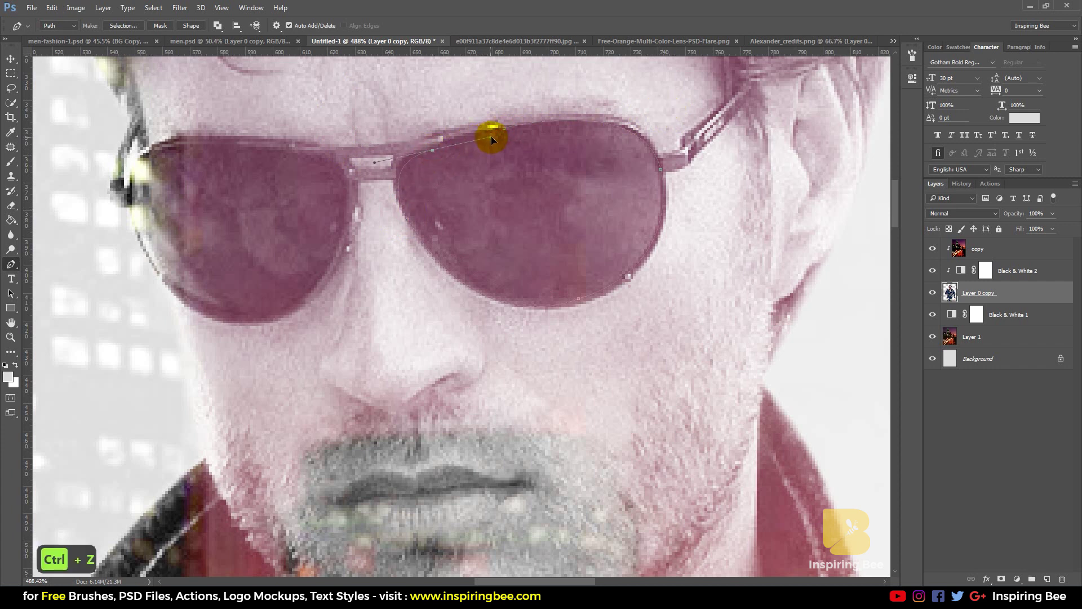
pyautogui.click(432, 151)
pyautogui.click(504, 128)
# - Continue the path around the left lens, close it, and load it as a selection
pyautogui.keyDown('ctrl'); pyautogui.click(346, 217); pyautogui.keyUp('ctrl')
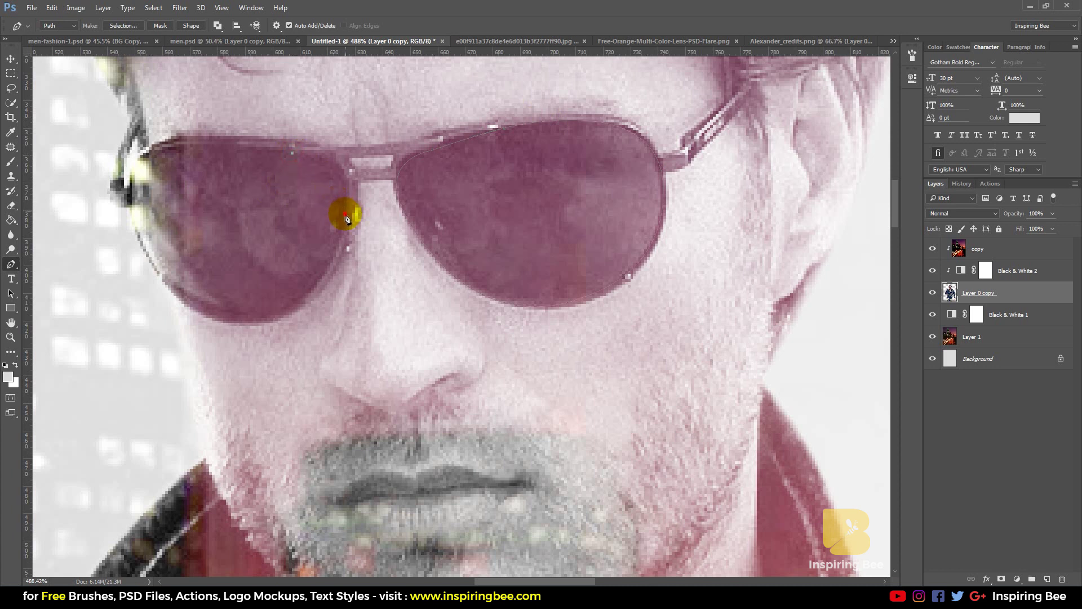
pyautogui.click(347, 211)
pyautogui.moveTo(248, 323); pyautogui.dragTo(163, 328)
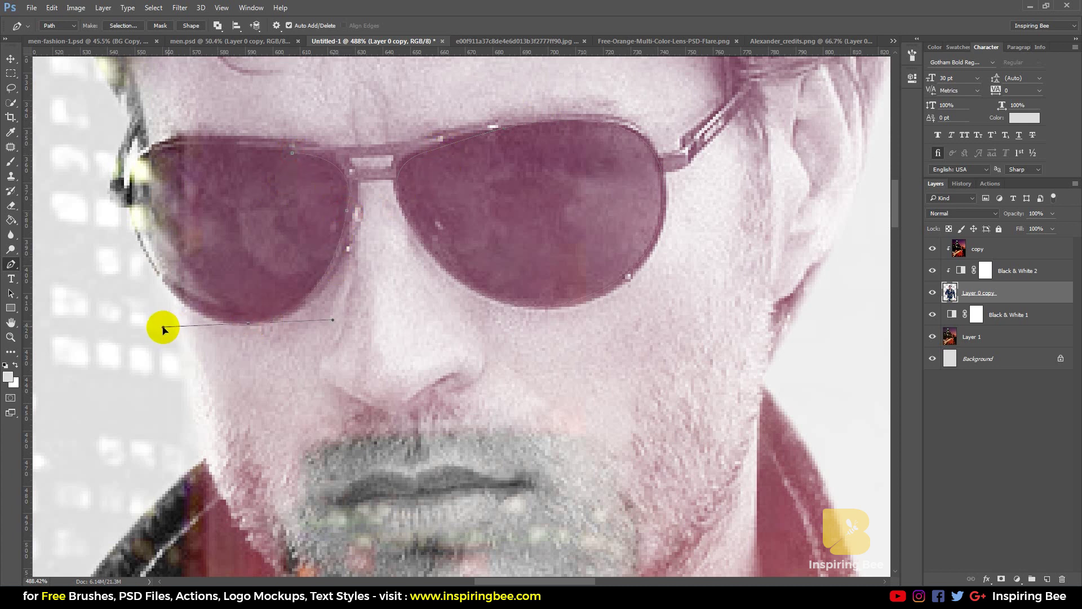
pyautogui.moveTo(140, 238)
pyautogui.mouseDown()
pyautogui.moveTo(111, 148)
pyautogui.moveTo(223, 138)
pyautogui.mouseUp()
pyautogui.keyDown('alt'); pyautogui.click(141, 238); pyautogui.keyUp('alt')
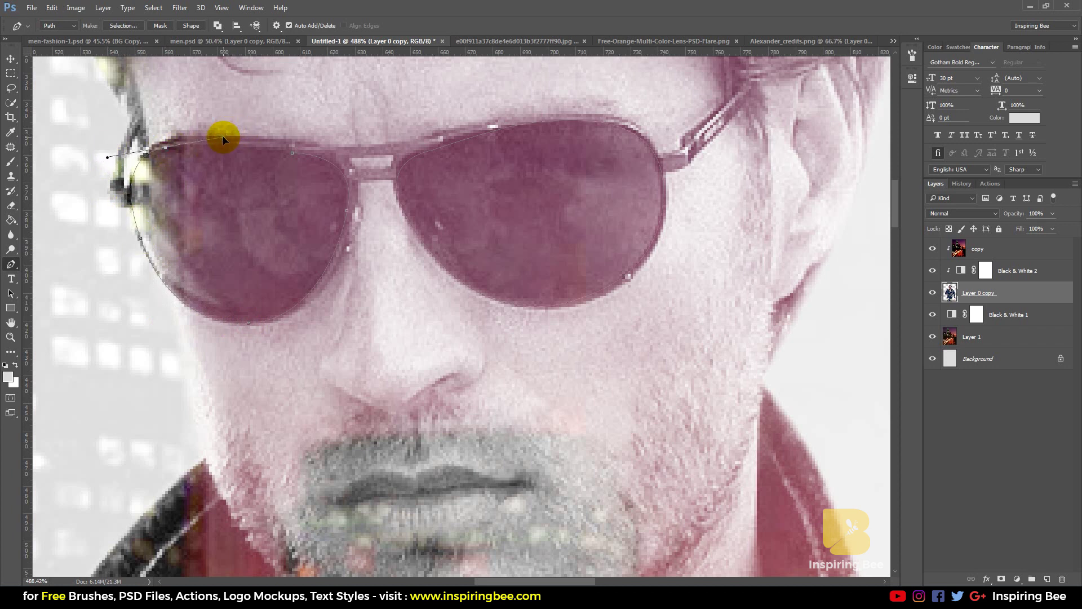
pyautogui.click(292, 153)
pyautogui.moveTo(355, 167); pyautogui.dragTo(378, 172)
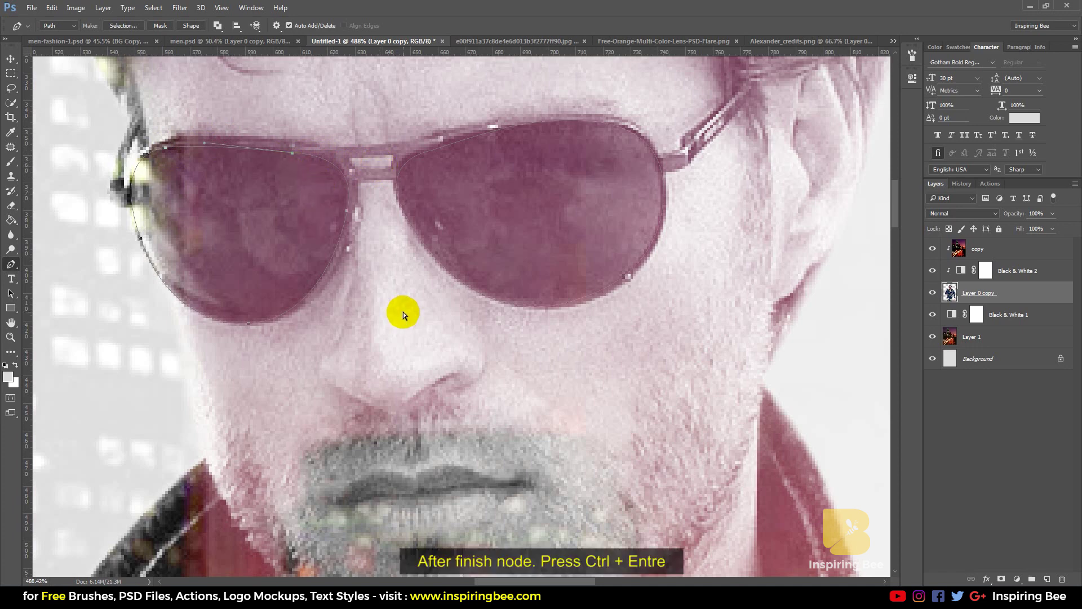
pyautogui.hotkey('ctrl', 'Return')
# - Add an empty Layer 2 at the top of the layer stack
pyautogui.scroll(-2, 409, 375)
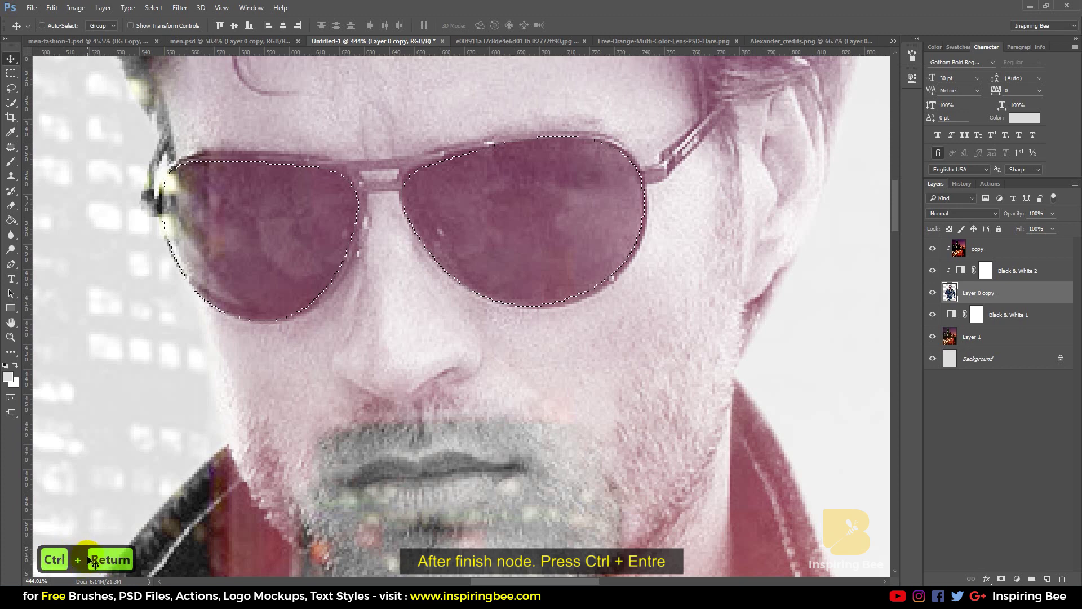
pyautogui.scroll(-2, 411, 373)
pyautogui.scroll(-1, 410, 377)
pyautogui.scroll(-2, 409, 375)
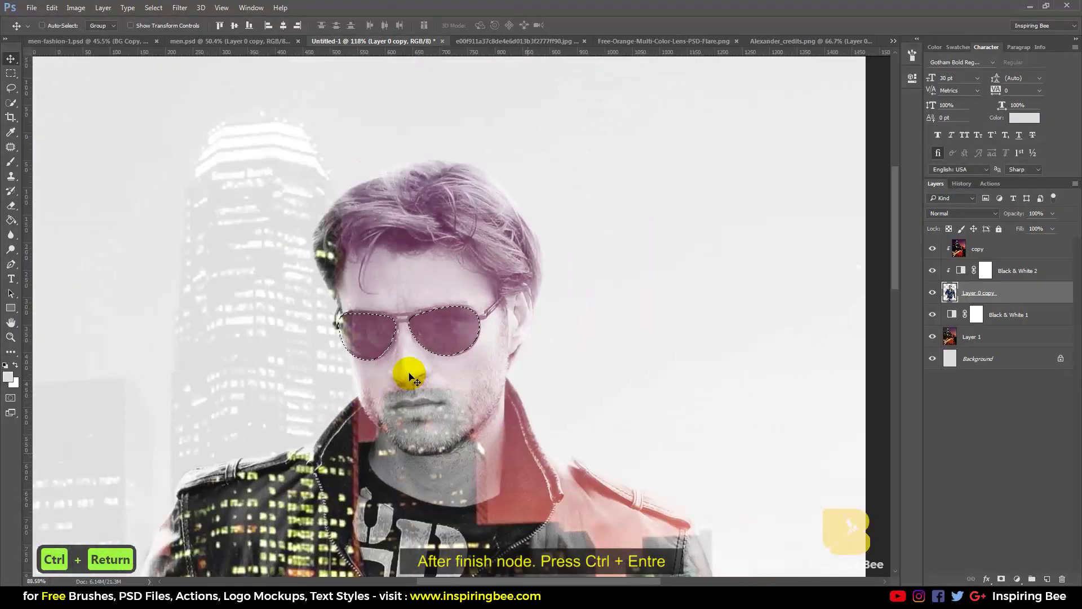
pyautogui.scroll(-1, 406, 375)
pyautogui.scroll(-1, 434, 387)
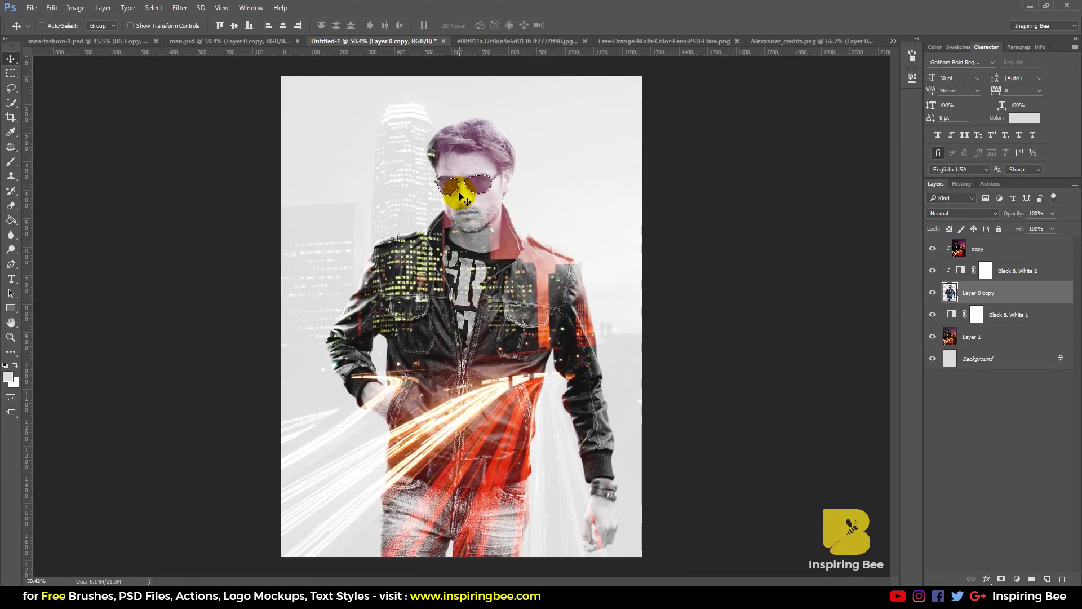
pyautogui.hotkey('ctrl', 'shift', 'n')
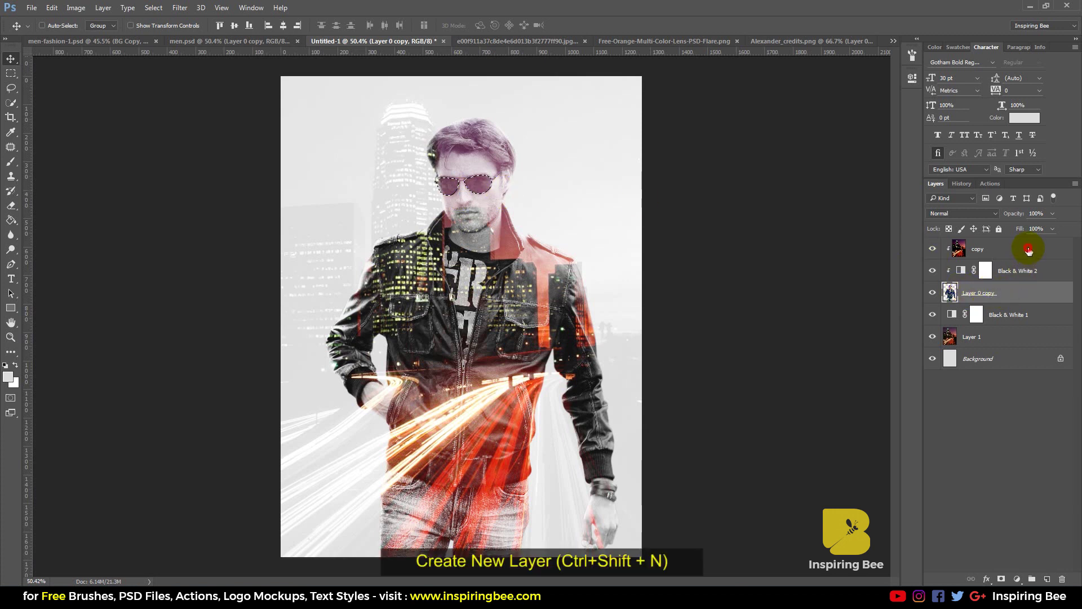
pyautogui.click(1028, 251)
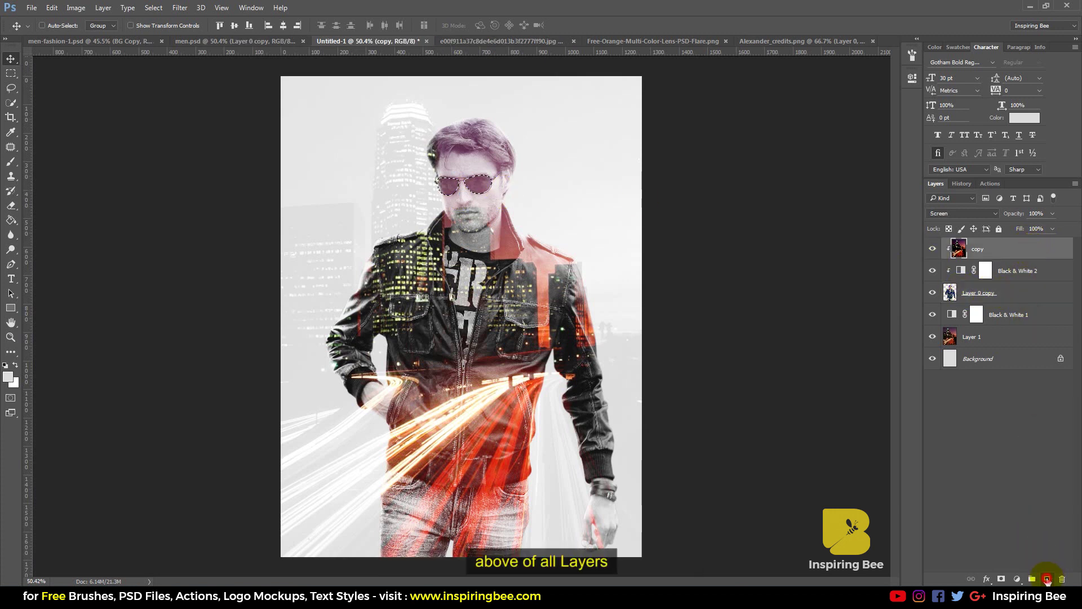
pyautogui.click(1047, 579)
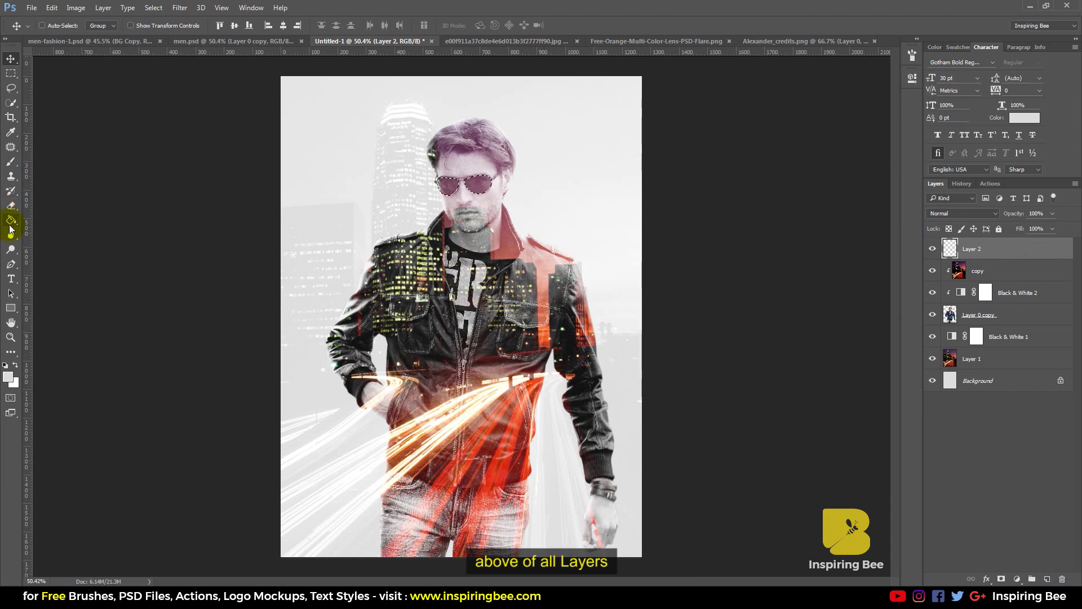
# - Choose the Gradient Tool and set the gradient's left stop to dark purple #290a59
pyautogui.click(11, 219)
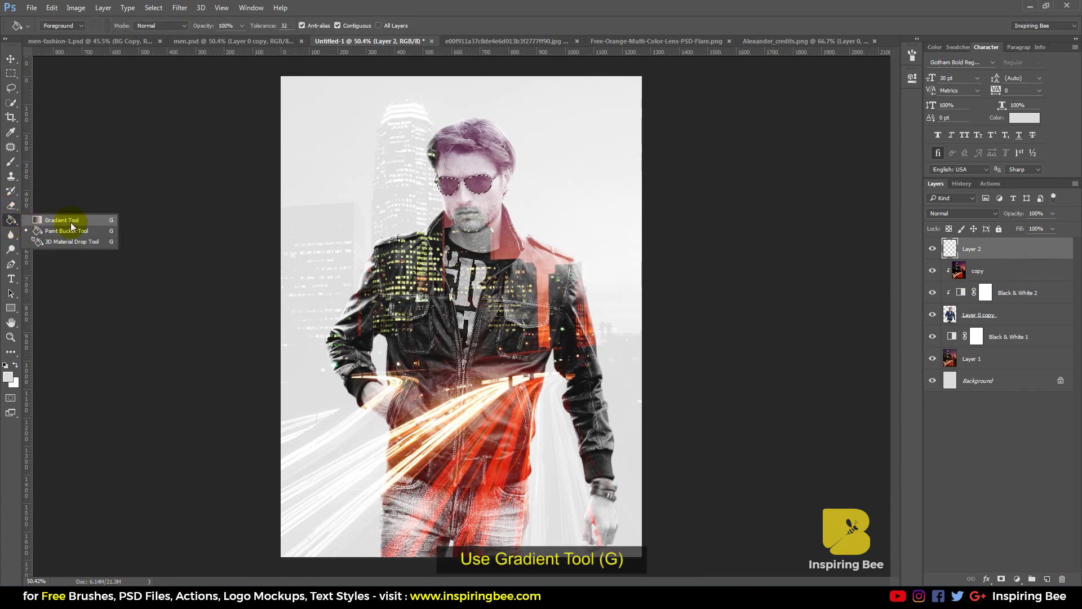
pyautogui.click(65, 220)
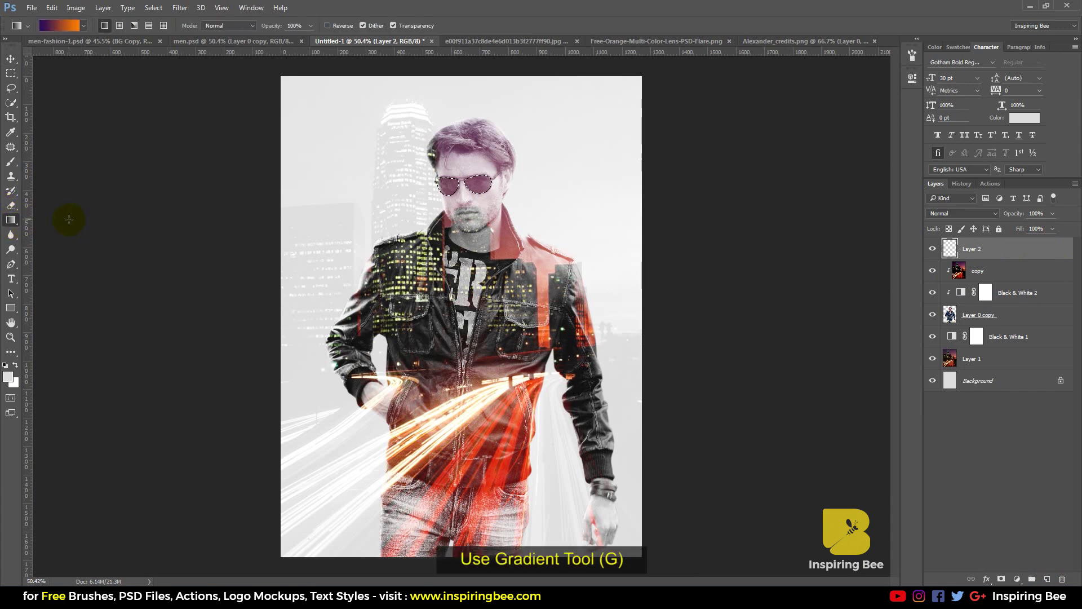
pyautogui.click(56, 26)
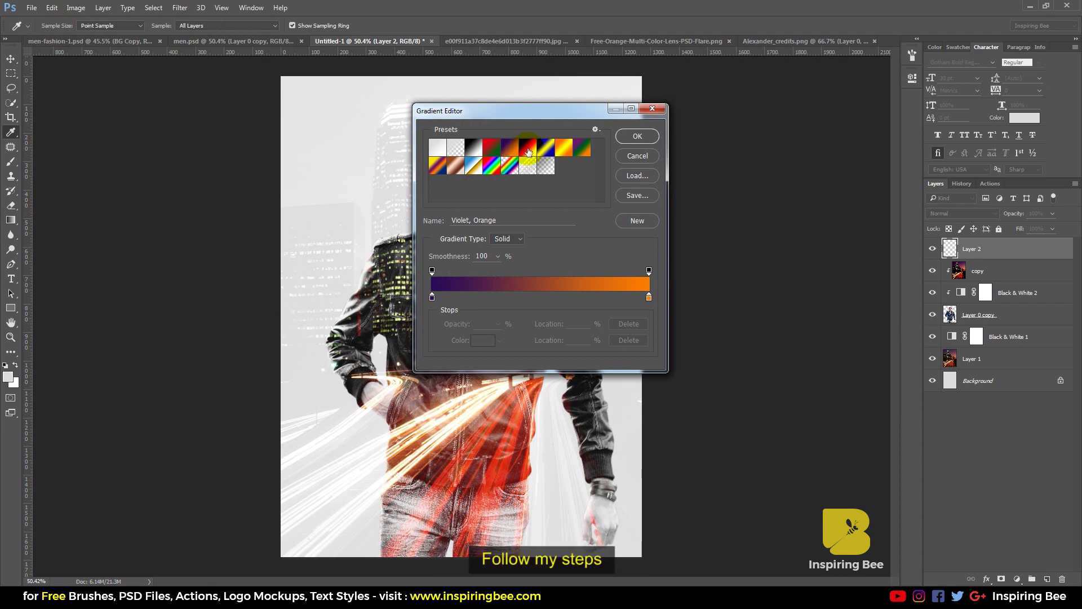
pyautogui.click(432, 297)
pyautogui.click(483, 341)
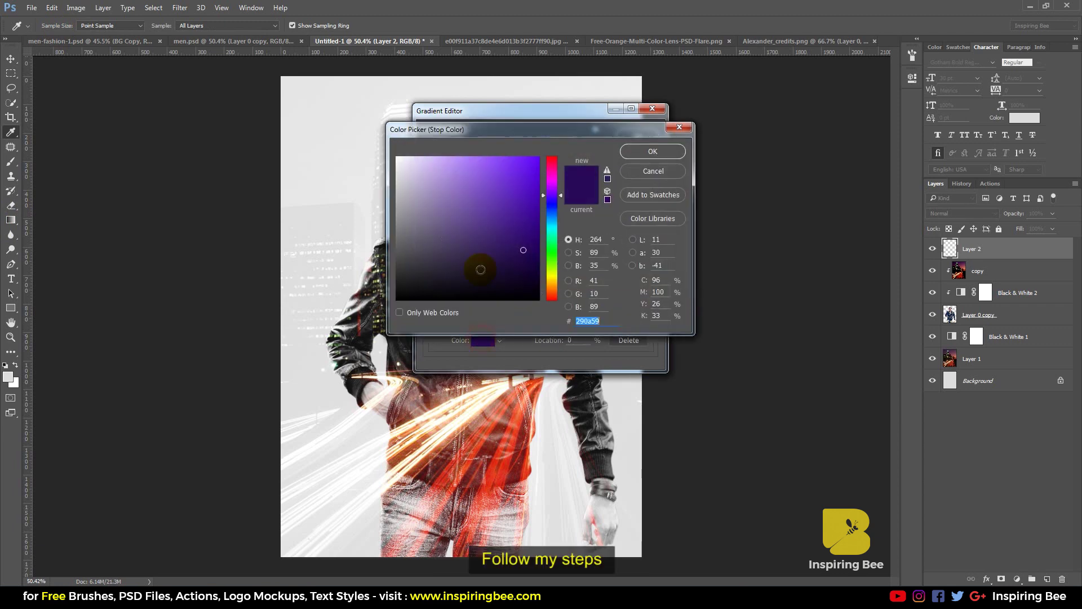
pyautogui.click(655, 171)
# - Fill the lens selection with the purple-to-orange gradient, purple at top and orange at bottom
pyautogui.click(641, 137)
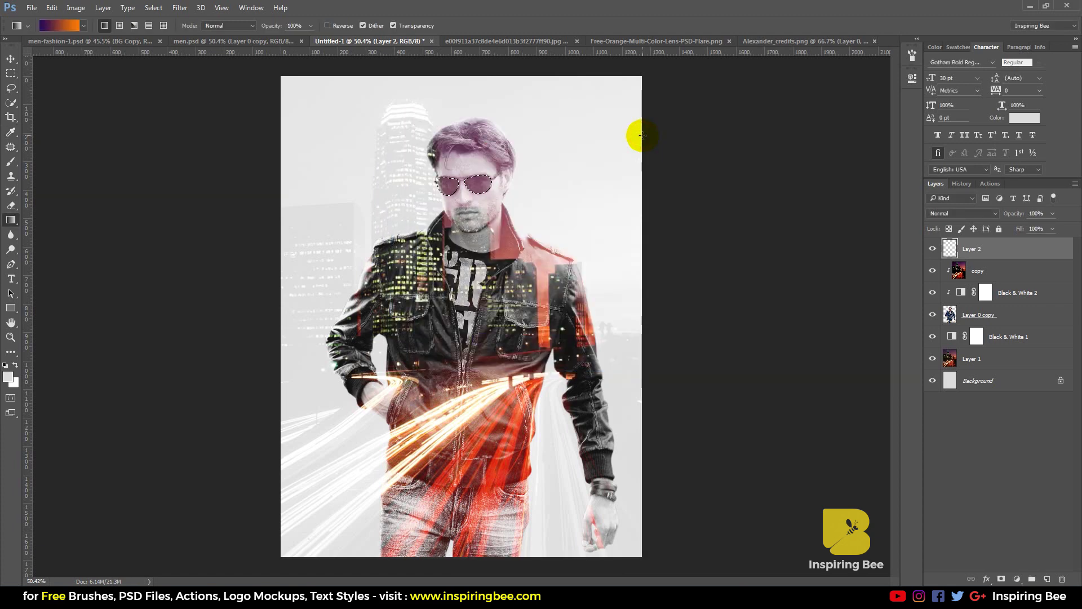
pyautogui.scroll(2, 483, 181)
pyautogui.scroll(2, 483, 176)
pyautogui.scroll(2, 454, 176)
pyautogui.scroll(2, 412, 206)
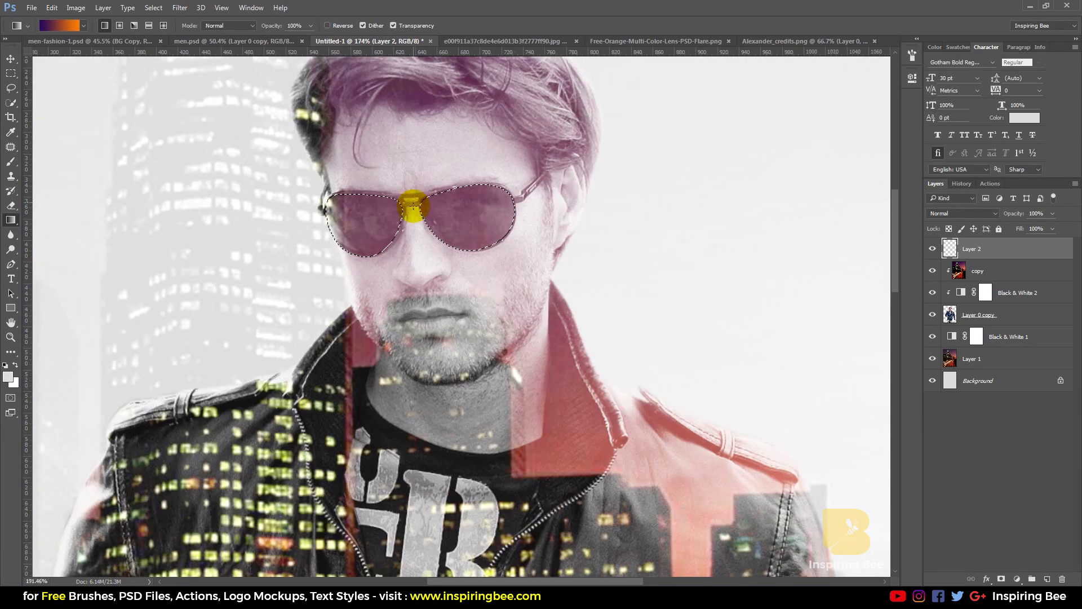
pyautogui.scroll(1, 413, 206)
pyautogui.moveTo(411, 201); pyautogui.dragTo(414, 261)
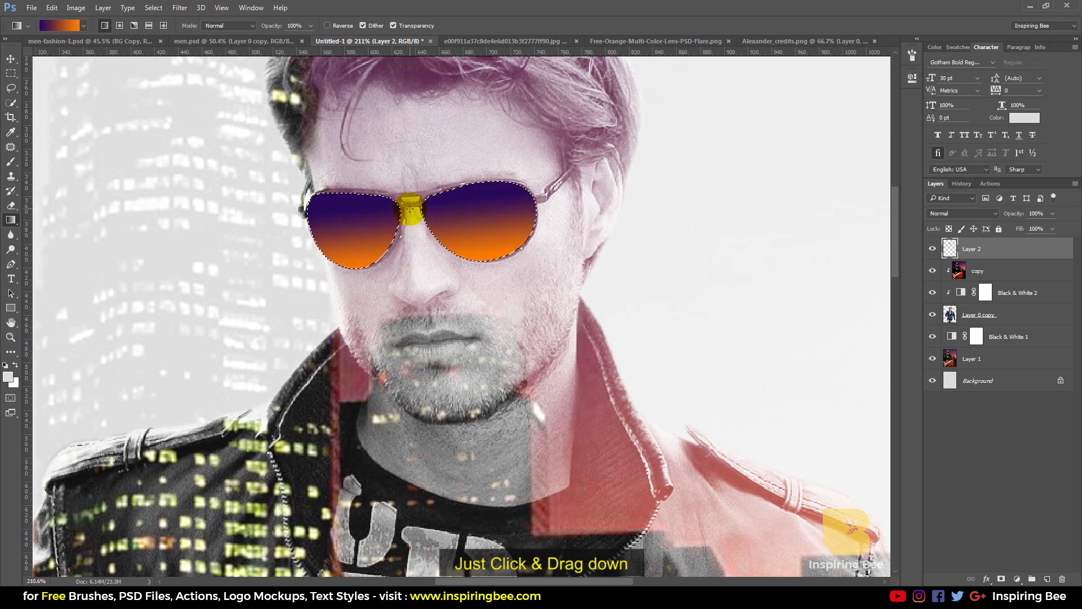
pyautogui.moveTo(409, 206); pyautogui.dragTo(418, 262)
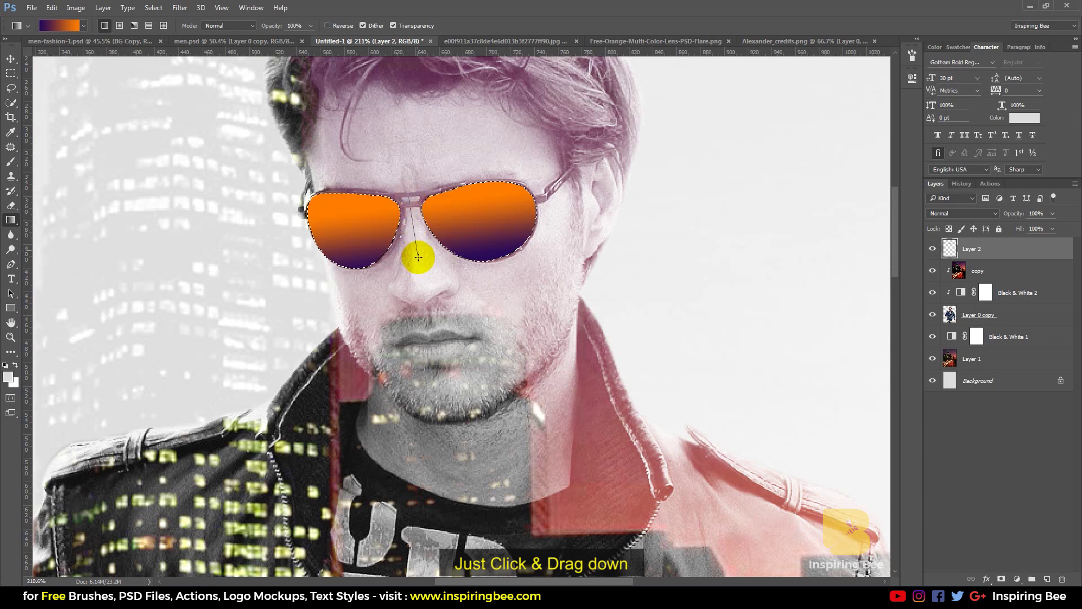
pyautogui.moveTo(411, 206); pyautogui.dragTo(418, 261)
pyautogui.moveTo(412, 188); pyautogui.dragTo(416, 265)
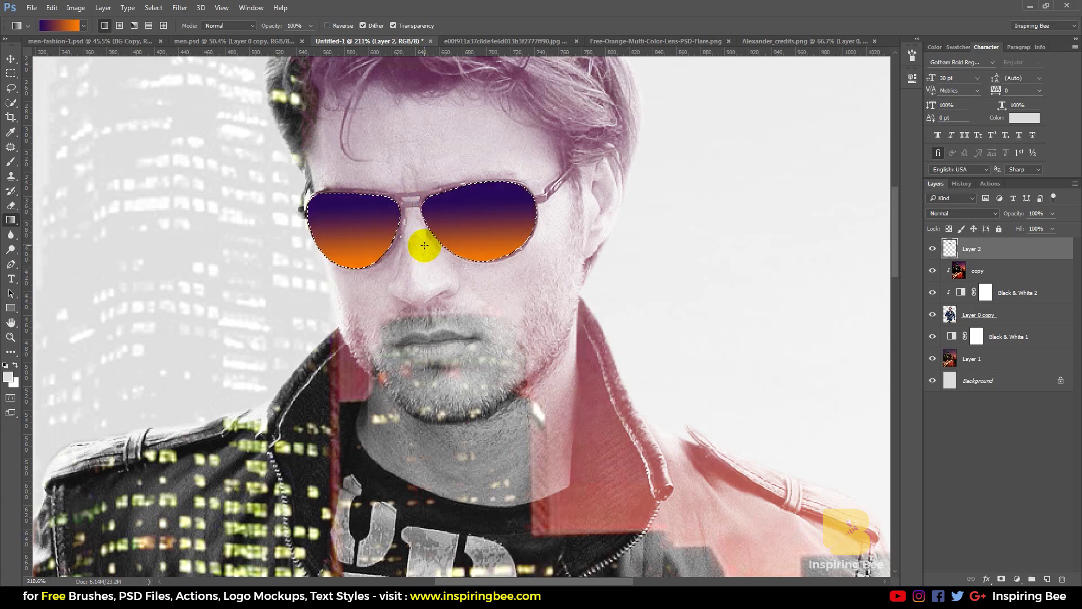
# - Set Layer 2 to Overlay blending at 61% opacity
pyautogui.click(969, 214)
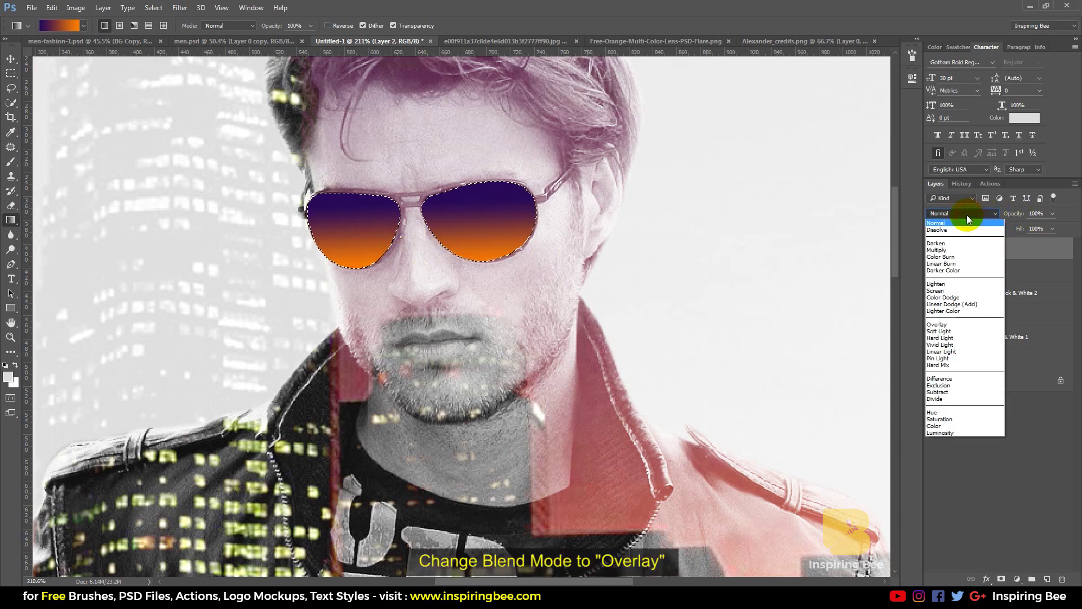
pyautogui.click(945, 324)
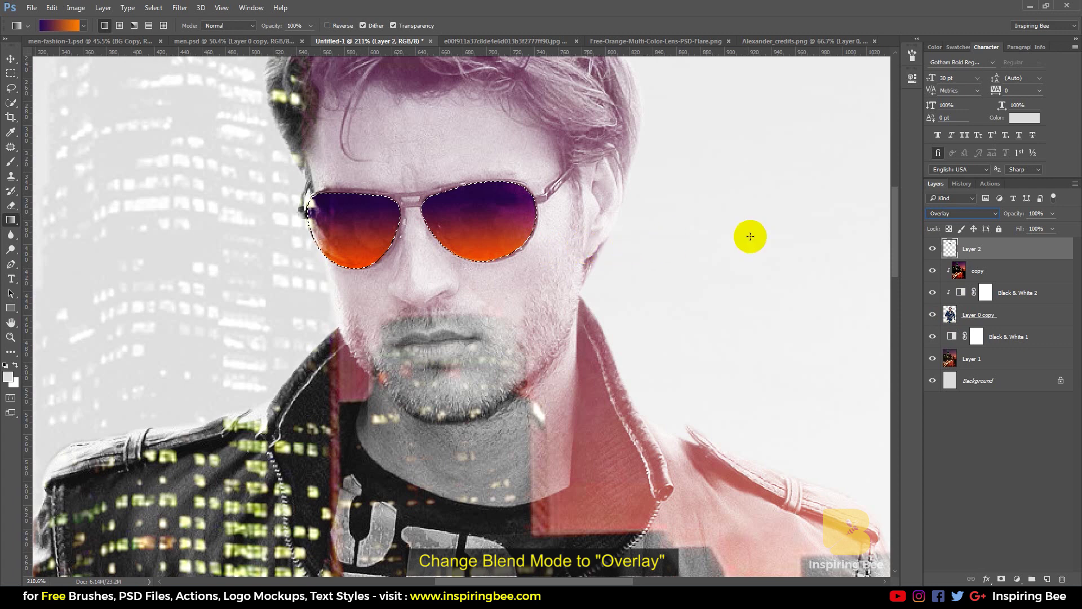
pyautogui.click(1051, 214)
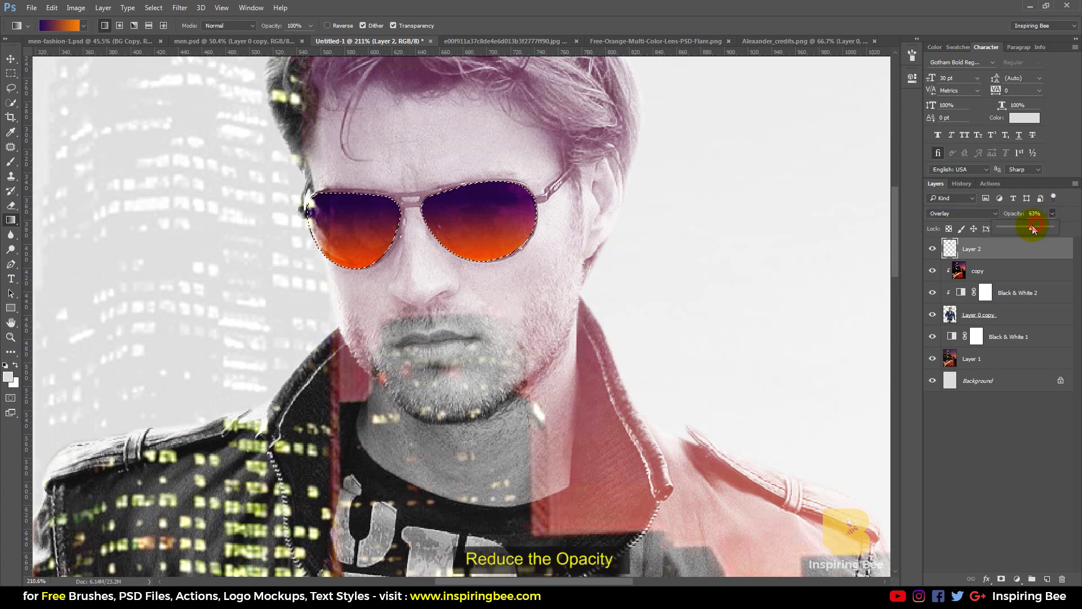
pyautogui.moveTo(1034, 228); pyautogui.dragTo(1033, 227)
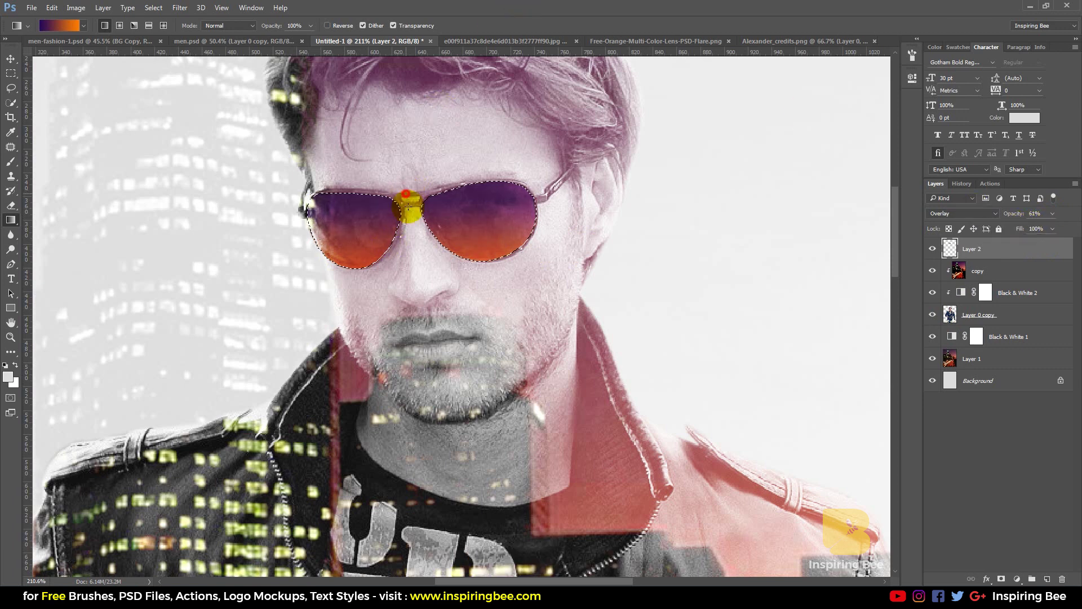
# - Redraw the lens gradient with stronger orange, deselect, and compare the layer on and off
pyautogui.moveTo(409, 206)
pyautogui.mouseDown()
pyautogui.moveTo(415, 252)
pyautogui.moveTo(402, 242)
pyautogui.mouseUp()
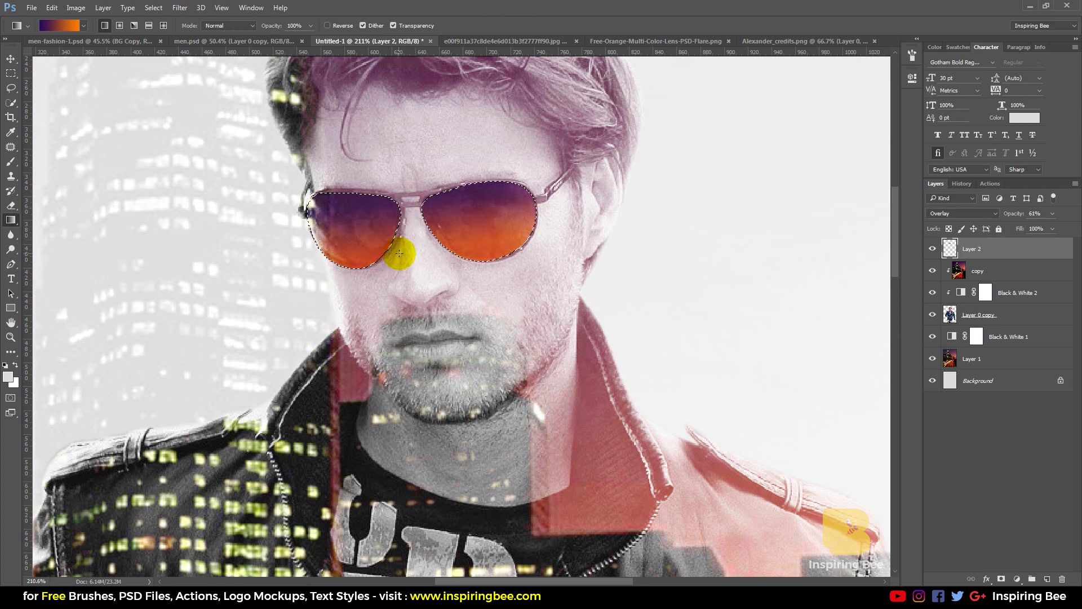
pyautogui.scroll(-5, 423, 338)
pyautogui.scroll(-1, 429, 357)
pyautogui.scroll(-1, 451, 327)
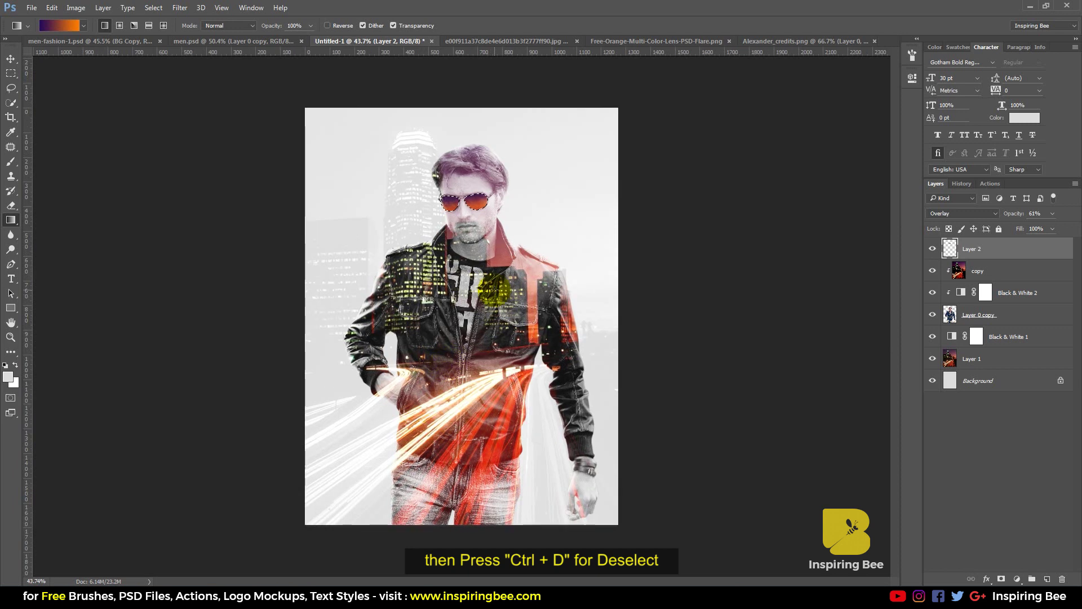
pyautogui.scroll(-1, 493, 279)
pyautogui.hotkey('ctrl', 'd')
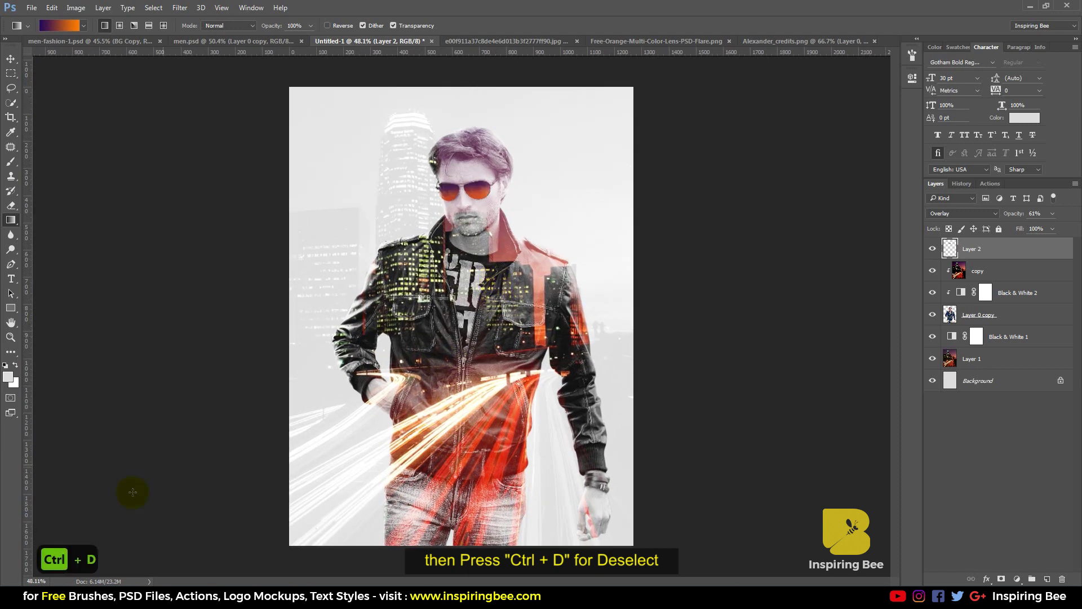
pyautogui.click(11, 59)
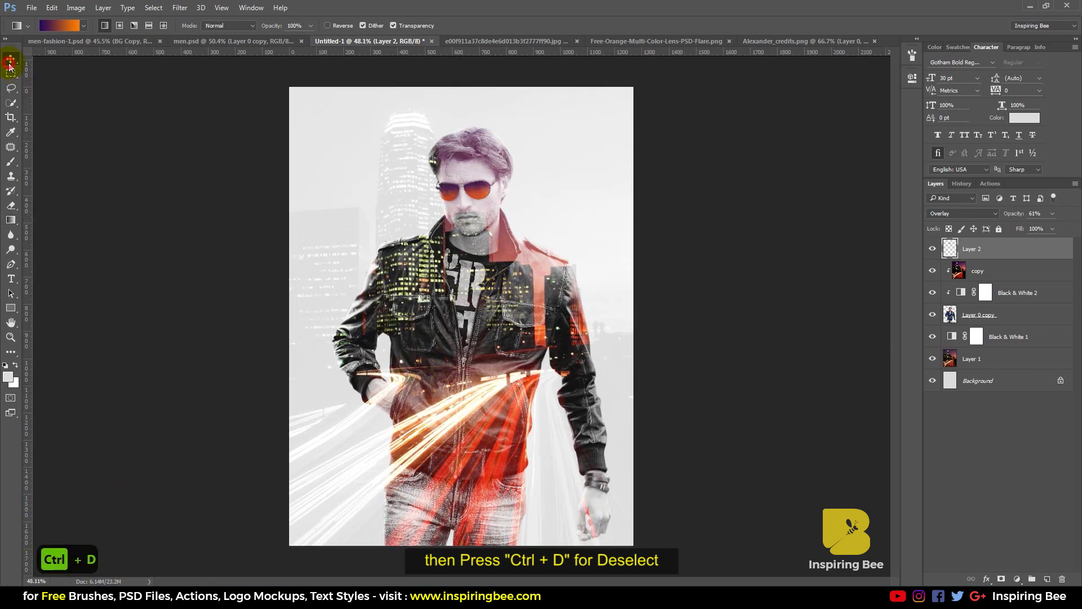
pyautogui.click(934, 249)
pyautogui.click(934, 249)
pyautogui.click(934, 250)
pyautogui.click(934, 250)
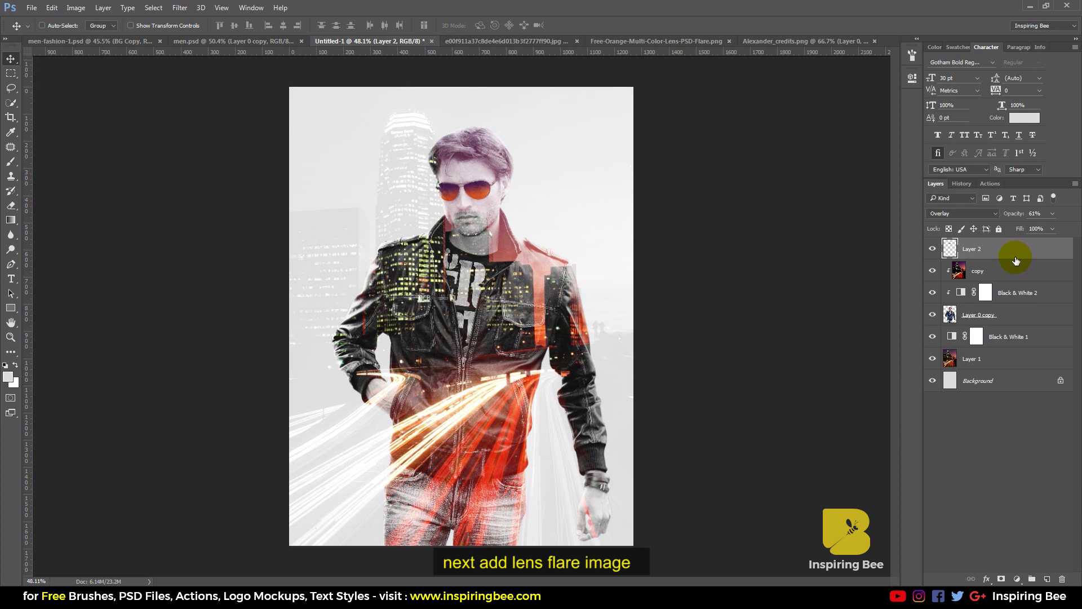
# - Bring the lens flare image into the poster, rotate it 90° clockwise and enlarge it
pyautogui.click(657, 45)
pyautogui.moveTo(509, 350)
pyautogui.mouseDown()
pyautogui.moveTo(377, 57)
pyautogui.moveTo(520, 312)
pyautogui.mouseUp()
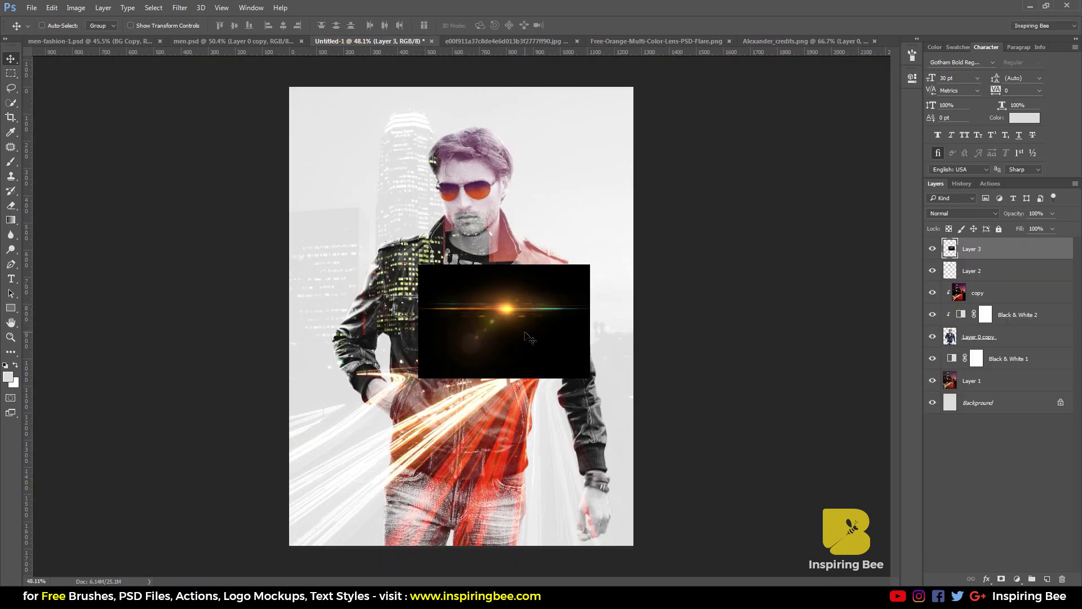
pyautogui.hotkey('ctrl', 't')
pyautogui.rightClick(540, 315)
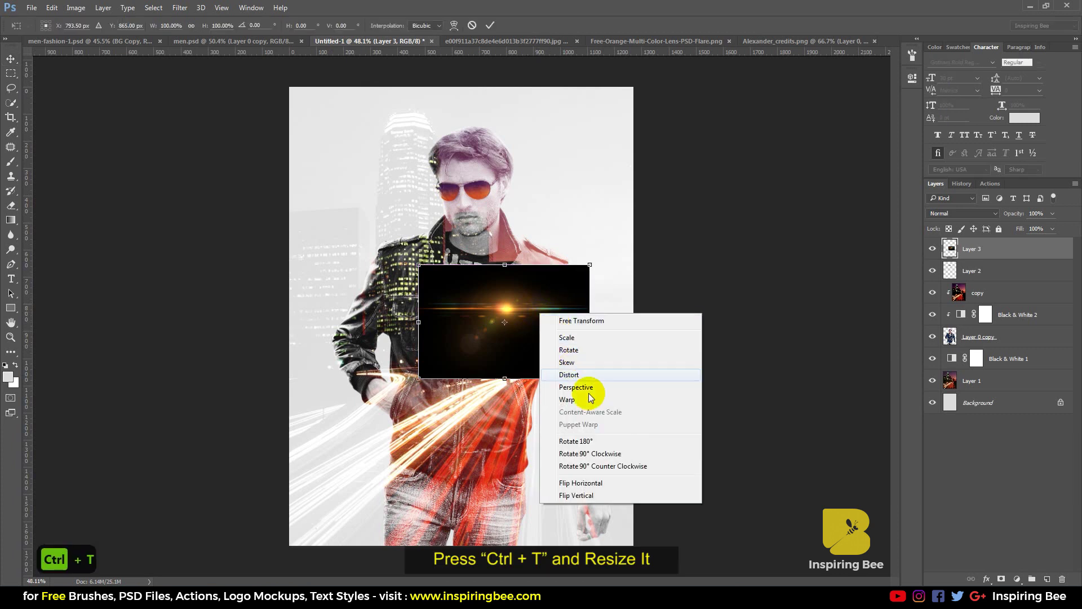
pyautogui.click(598, 455)
pyautogui.moveTo(560, 236); pyautogui.dragTo(618, 151)
pyautogui.click(490, 25)
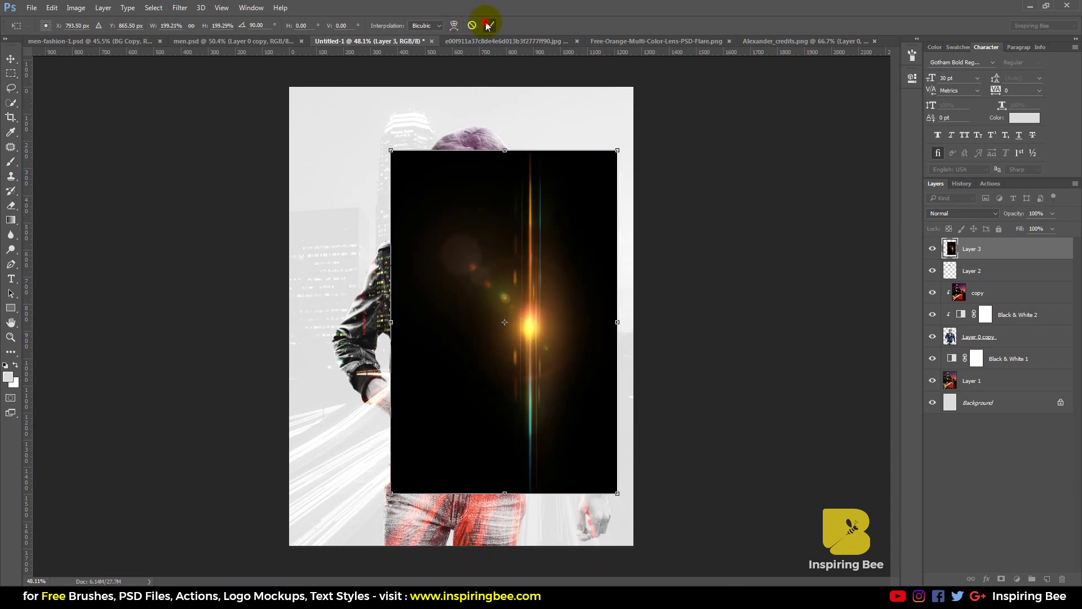
# - Set flare Layer 3 to Screen and rescale it about 125% over the model's chest
pyautogui.click(948, 213)
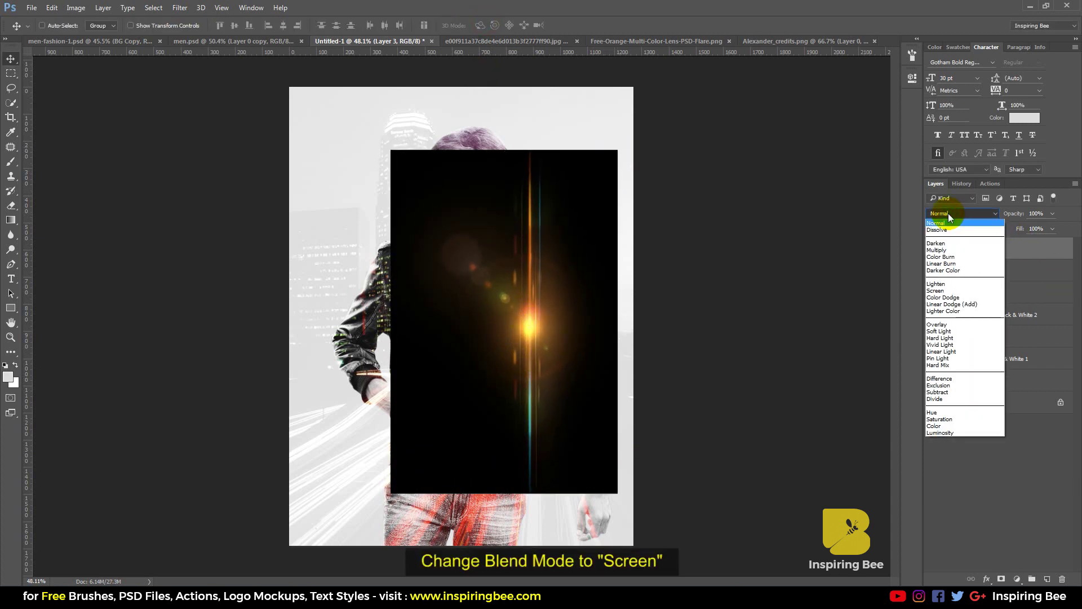
pyautogui.click(936, 293)
pyautogui.moveTo(555, 409); pyautogui.dragTo(561, 401)
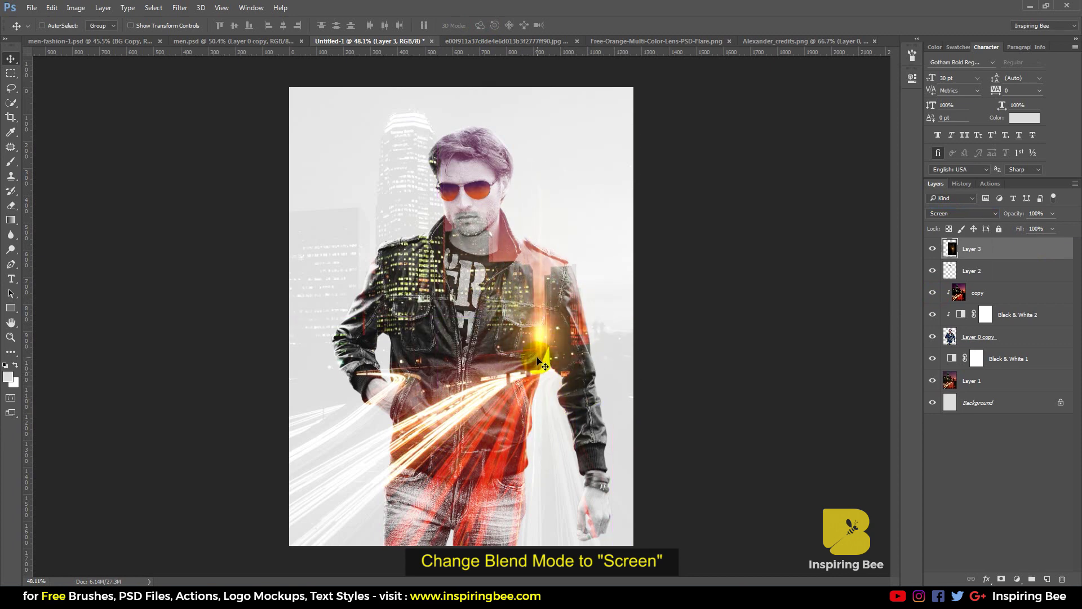
pyautogui.scroll(-2, 552, 338)
pyautogui.hotkey('ctrl', 't')
pyautogui.moveTo(599, 186); pyautogui.dragTo(623, 151)
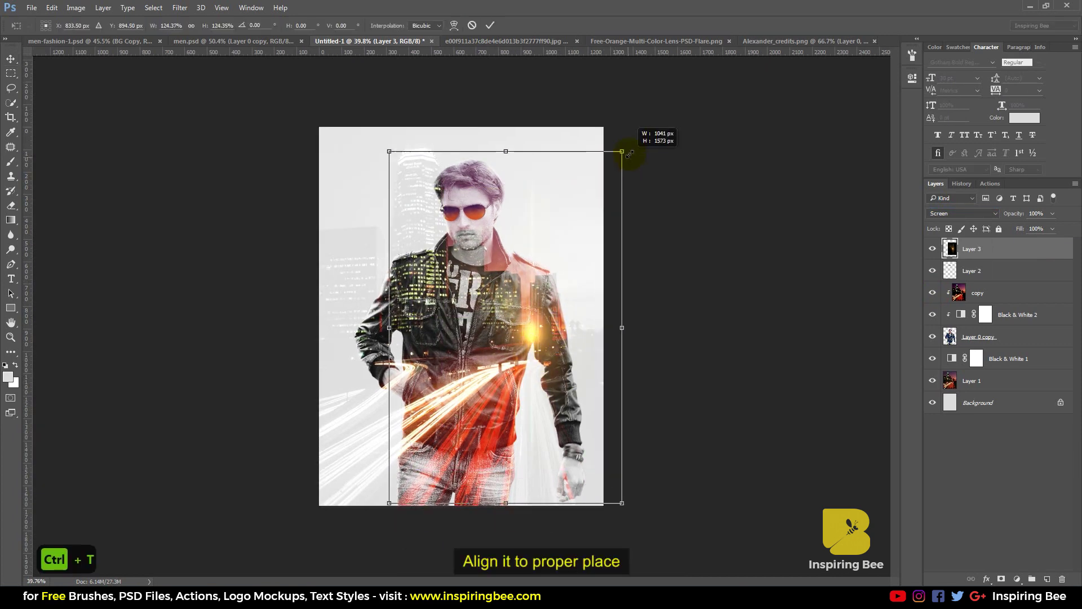
pyautogui.moveTo(538, 318); pyautogui.dragTo(529, 315)
pyautogui.press('Return')
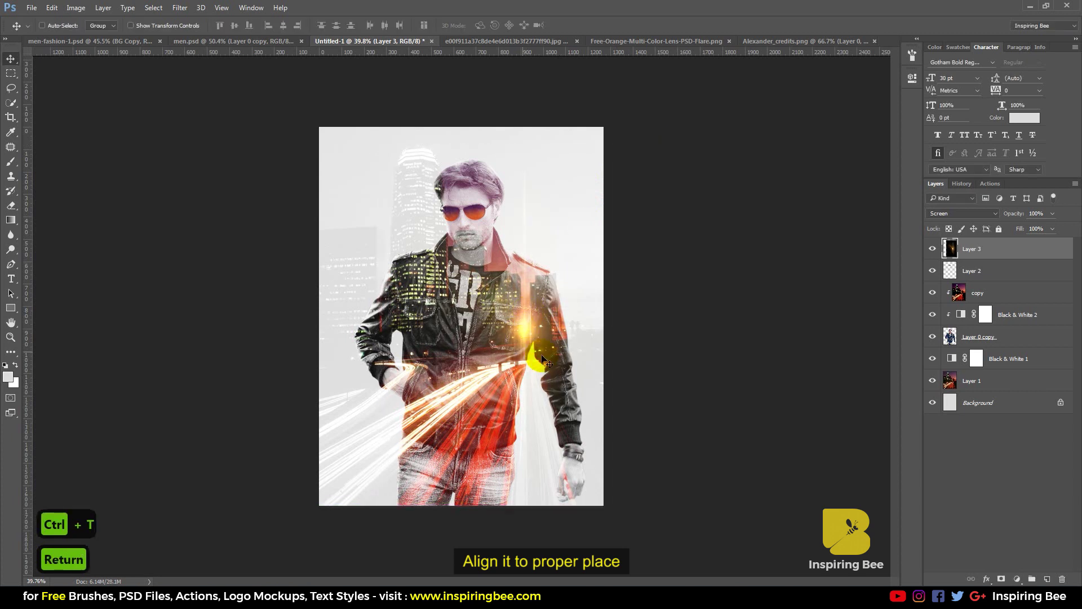
pyautogui.scroll(2, 558, 376)
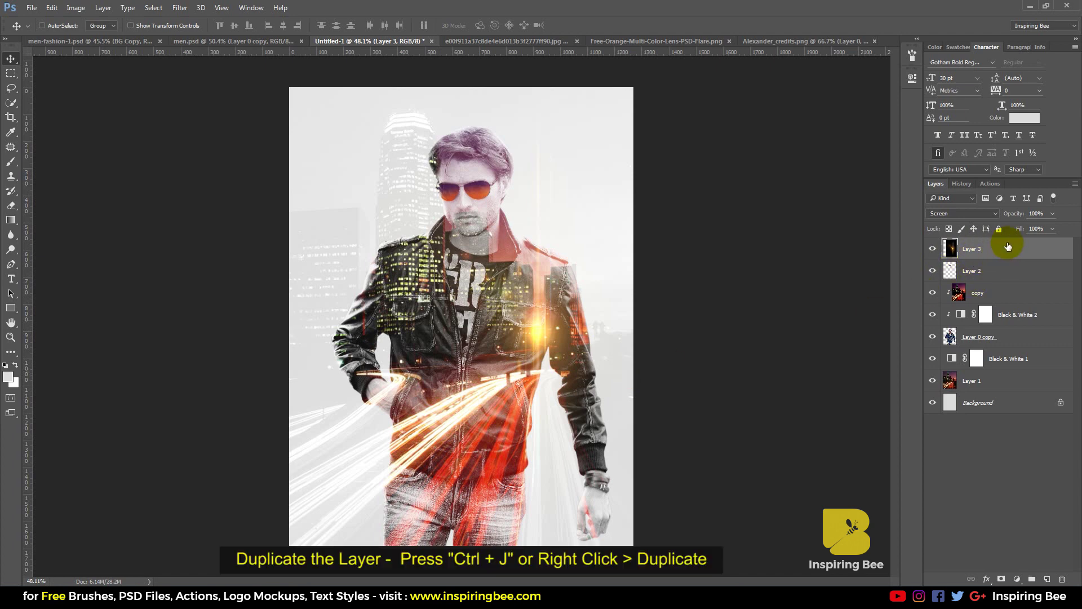
# - Duplicate the flare as Layer 3 copy and move it up-left toward the collar
pyautogui.rightClick(986, 248)
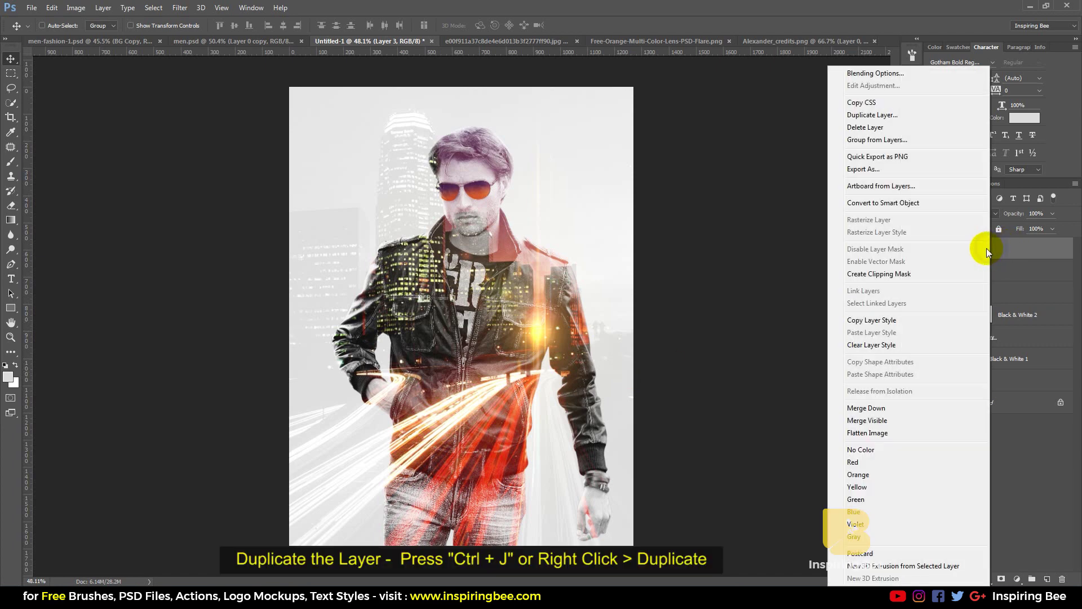
pyautogui.click(877, 116)
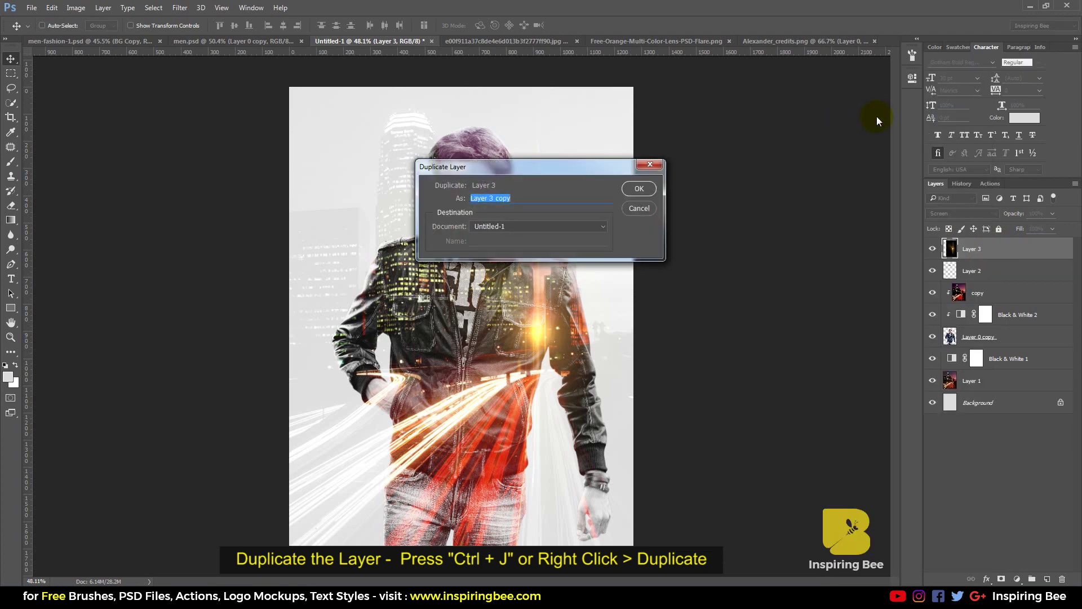
pyautogui.click(639, 200)
pyautogui.moveTo(567, 360)
pyautogui.mouseDown()
pyautogui.moveTo(551, 262)
pyautogui.moveTo(500, 248)
pyautogui.mouseUp()
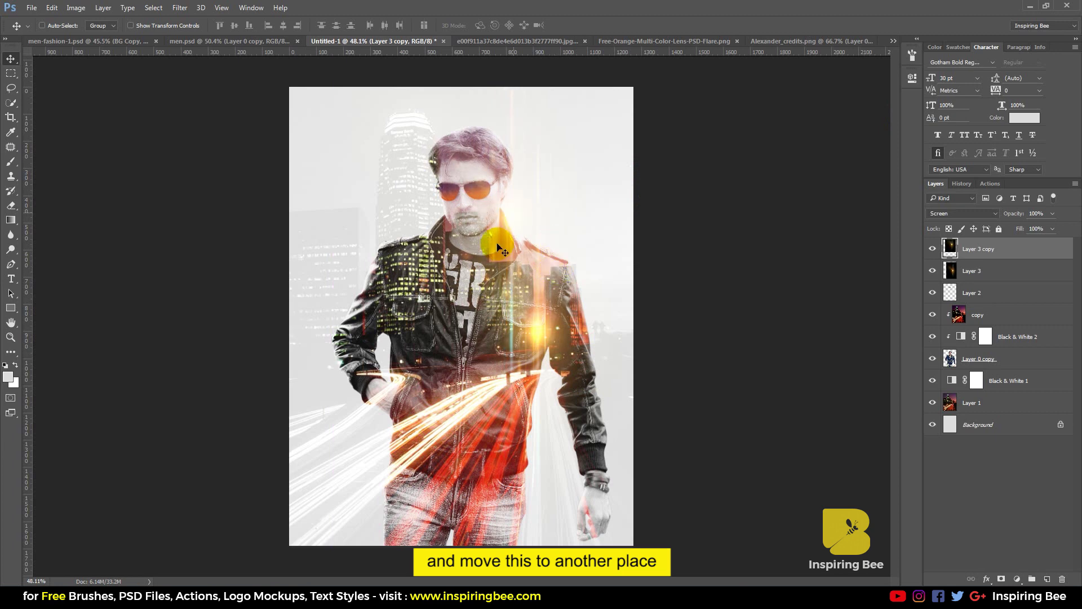
pyautogui.scroll(-1, 527, 284)
pyautogui.scroll(-1, 517, 283)
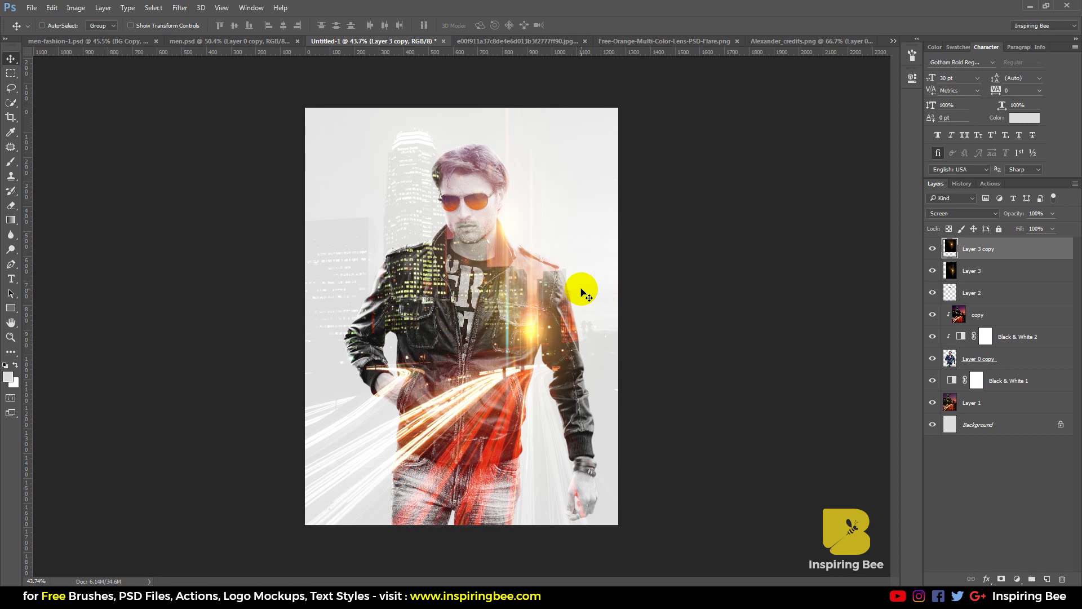
pyautogui.click(933, 249)
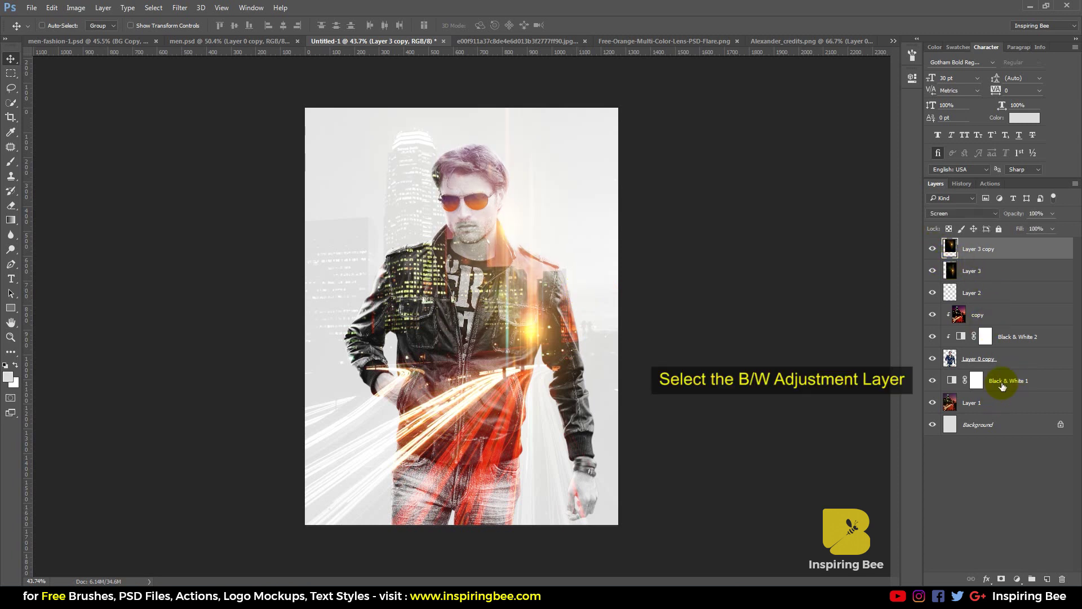
# - Select Black & White 1 and click the canvas with the Type tool to start Layer 4
pyautogui.click(989, 363)
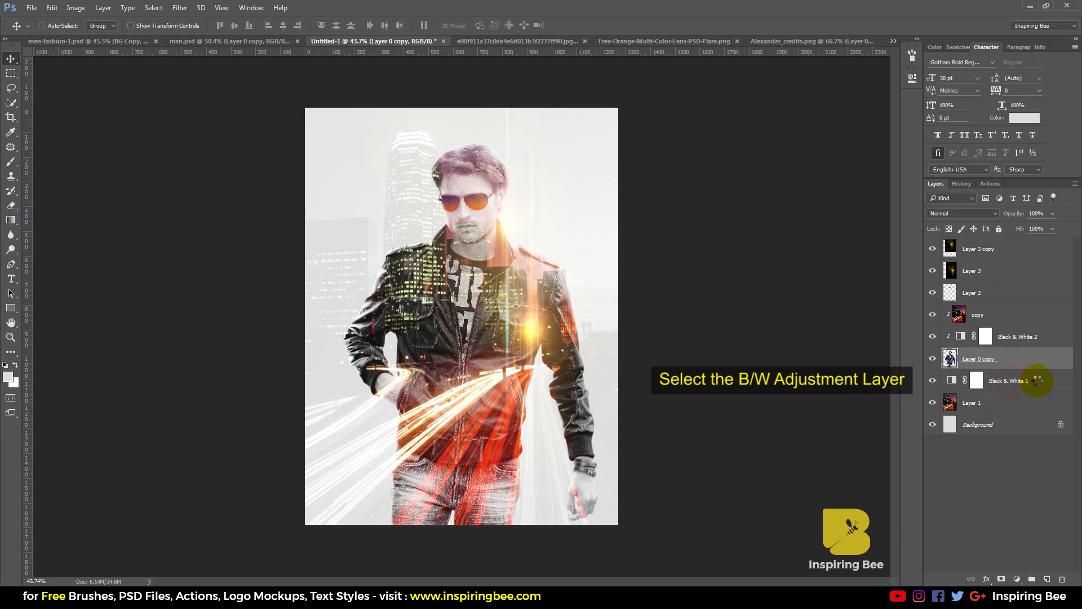
pyautogui.click(1012, 383)
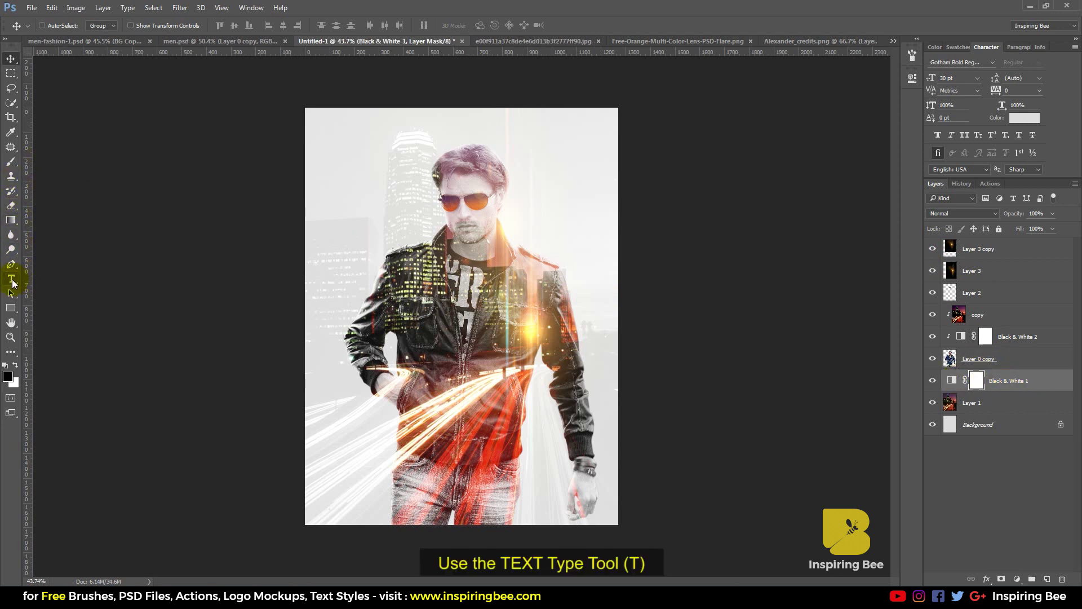
pyautogui.click(12, 280)
pyautogui.click(424, 261)
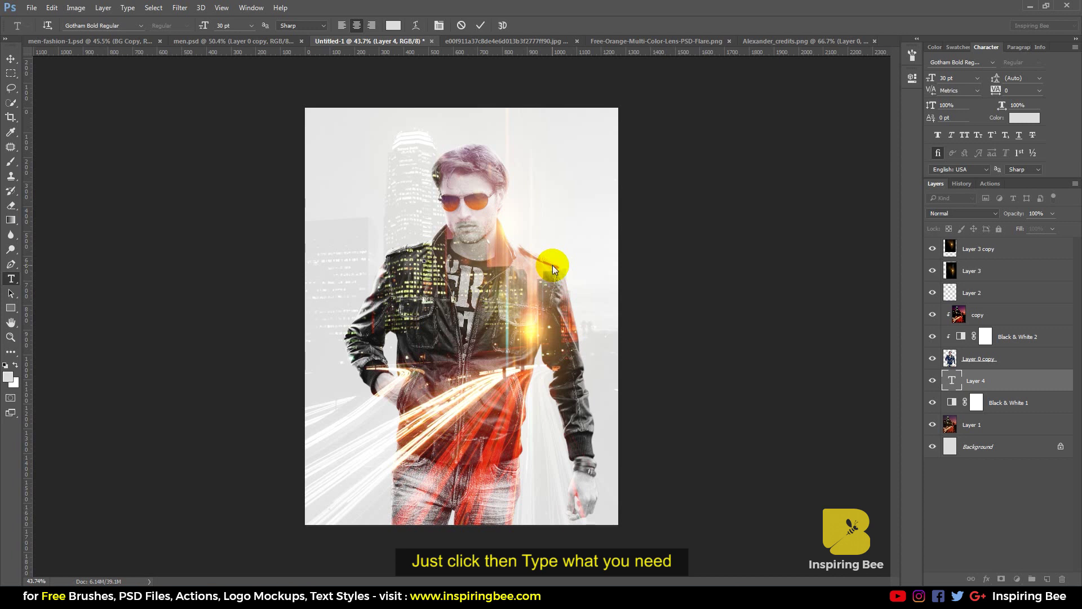
# - Type 'Your Name', size it to 91 pt, move it above the head and make it black
pyautogui.write('r ')
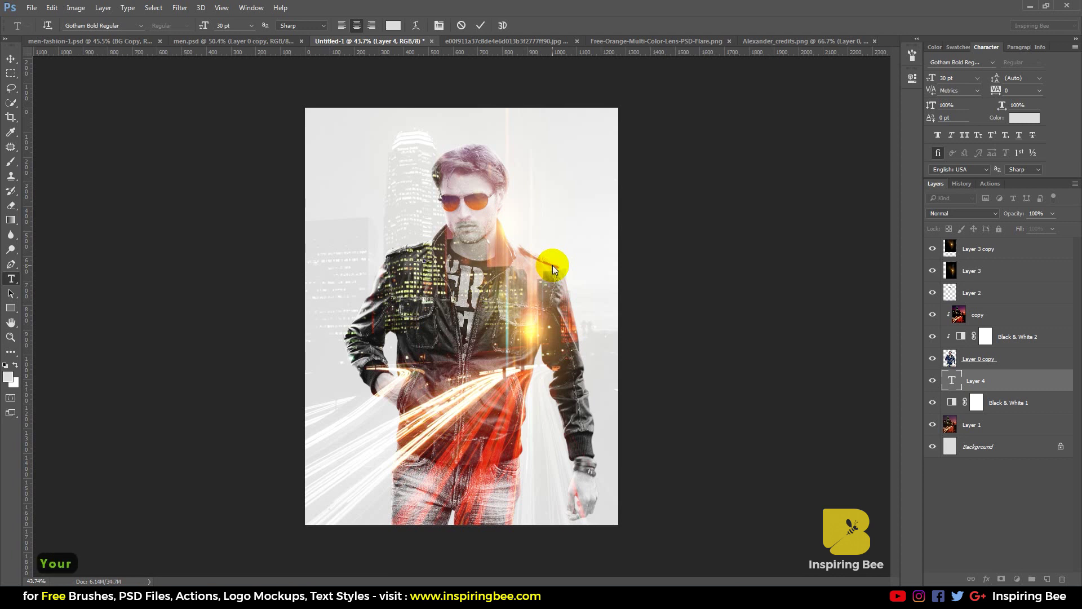
pyautogui.write('Name')
pyautogui.hotkey('ctrl', 'a')
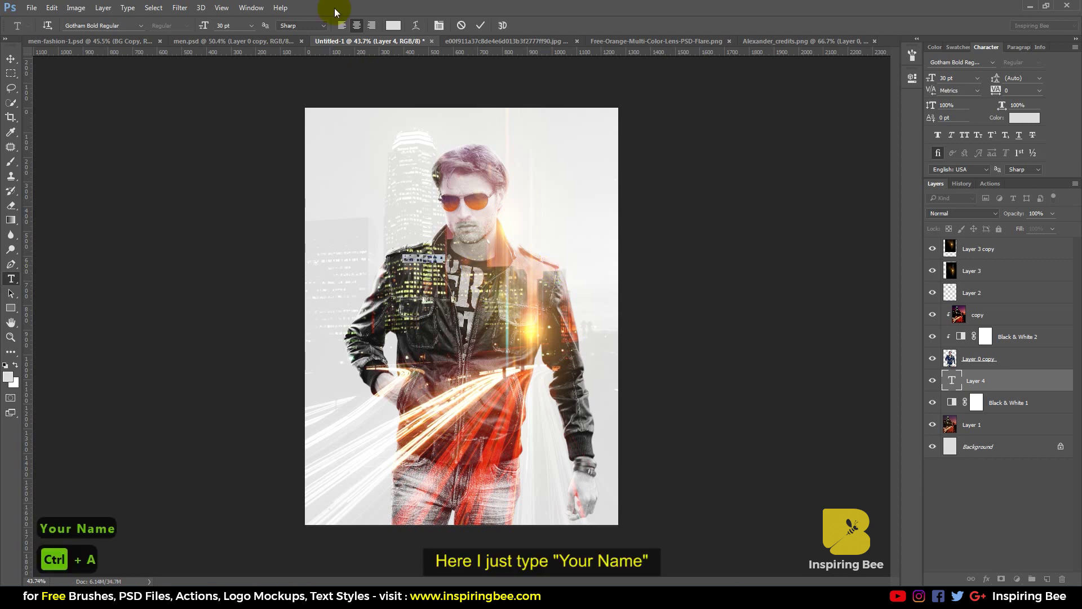
pyautogui.moveTo(204, 26); pyautogui.dragTo(224, 25)
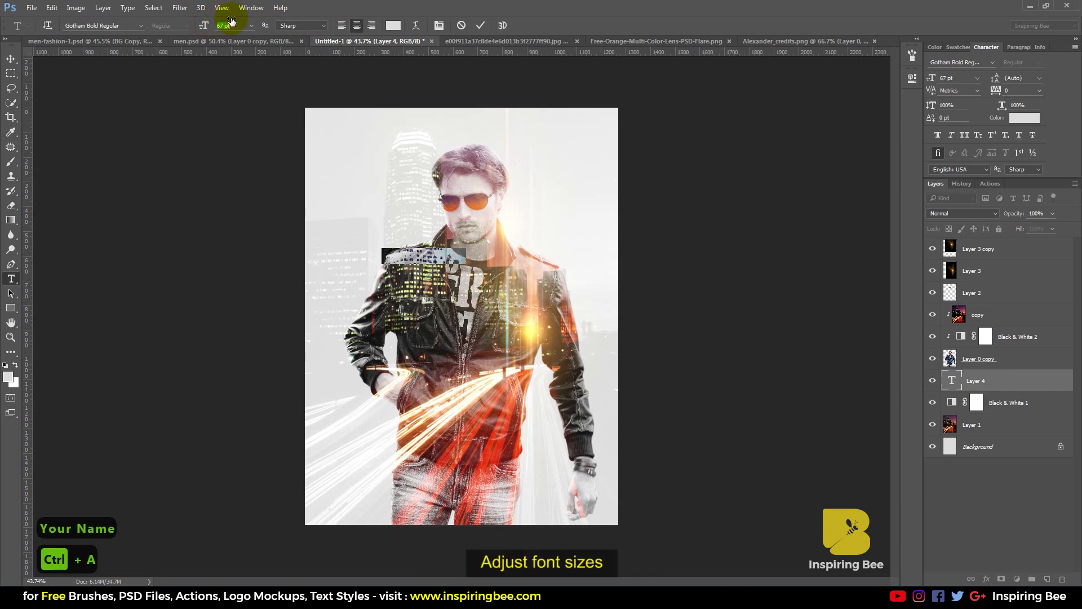
pyautogui.moveTo(652, 359); pyautogui.dragTo(702, 294)
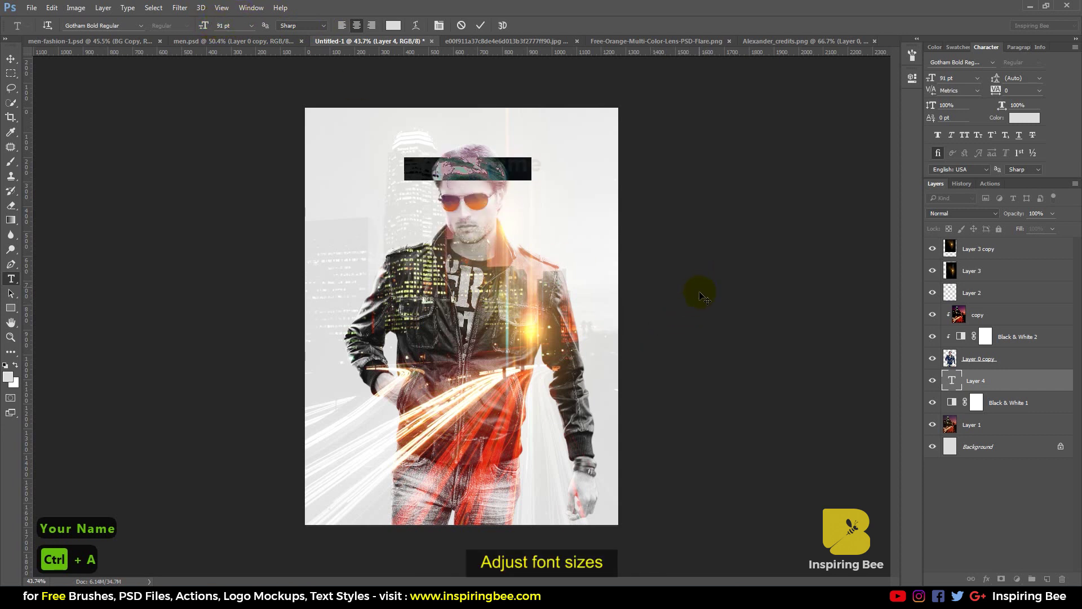
pyautogui.click(393, 25)
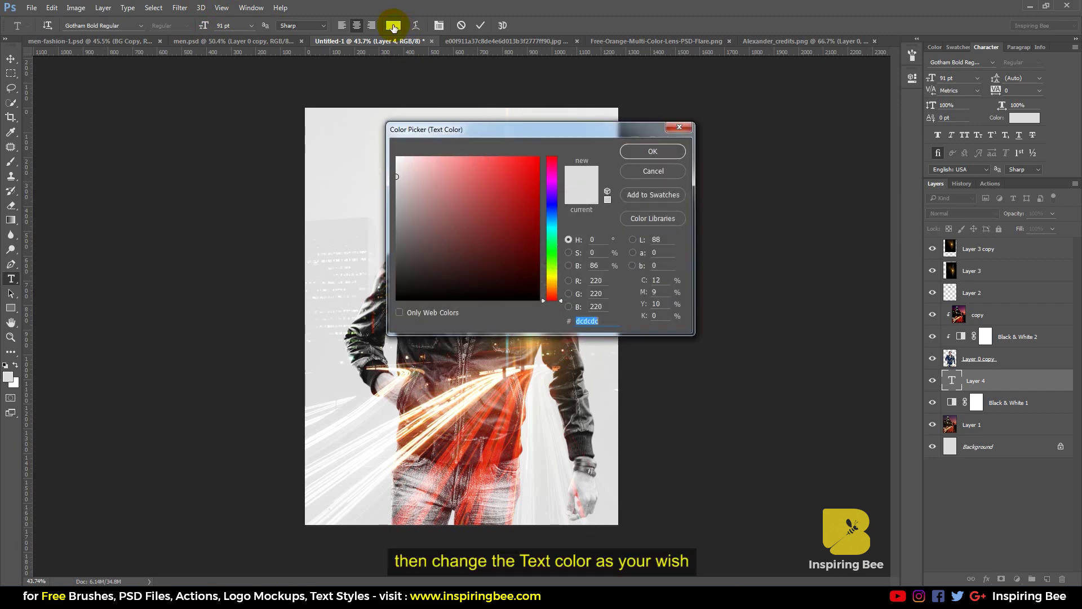
pyautogui.moveTo(476, 214); pyautogui.dragTo(580, 314)
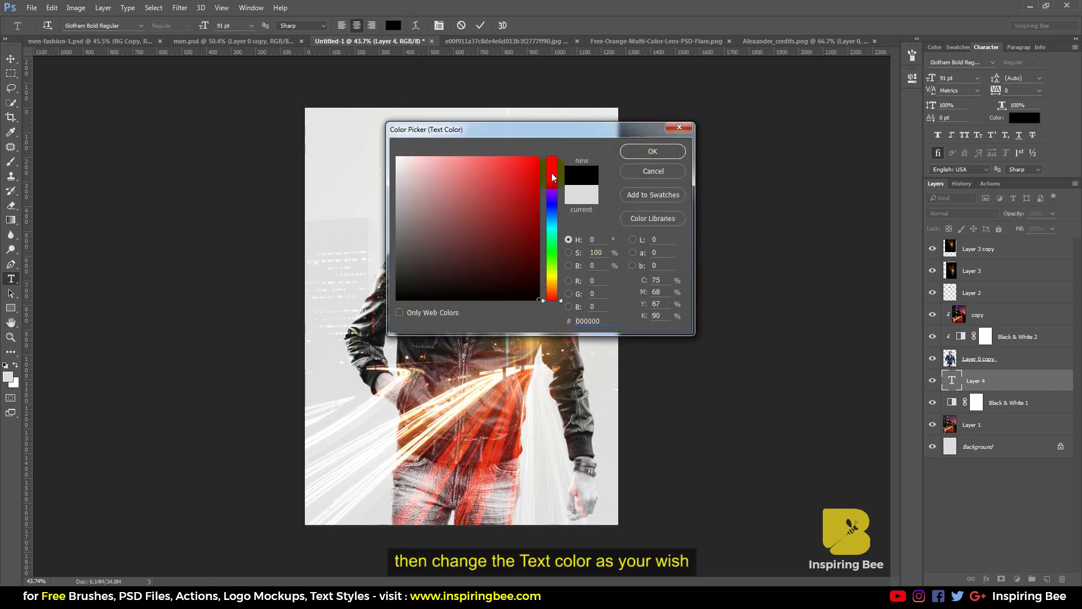
pyautogui.click(648, 151)
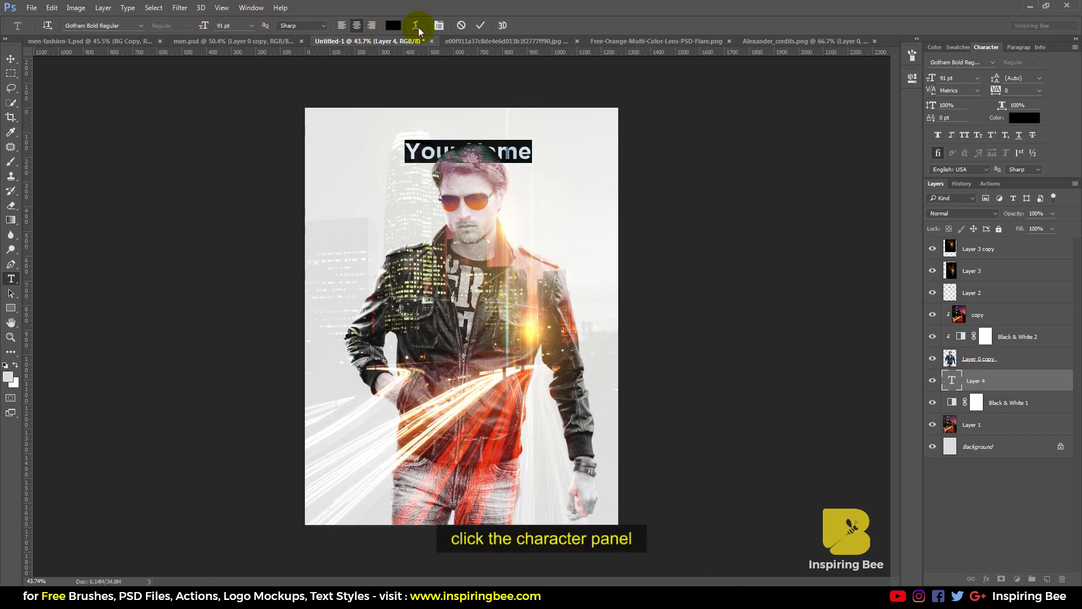
# - Format the YOUR NAME title in All Caps, 340 tracking and 101 pt, centred above the model
pyautogui.click(440, 26)
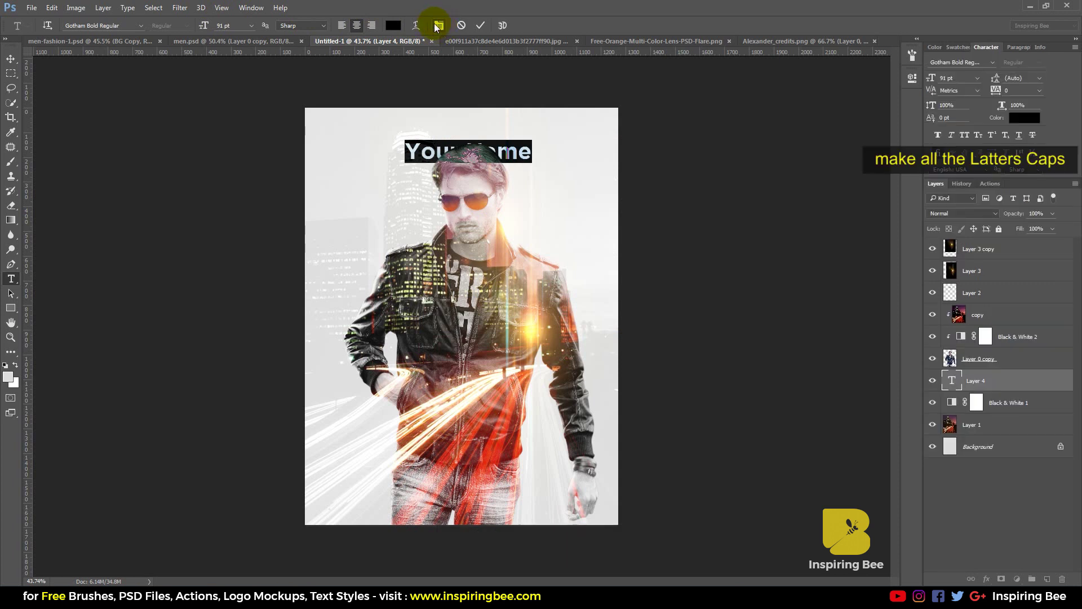
pyautogui.click(964, 135)
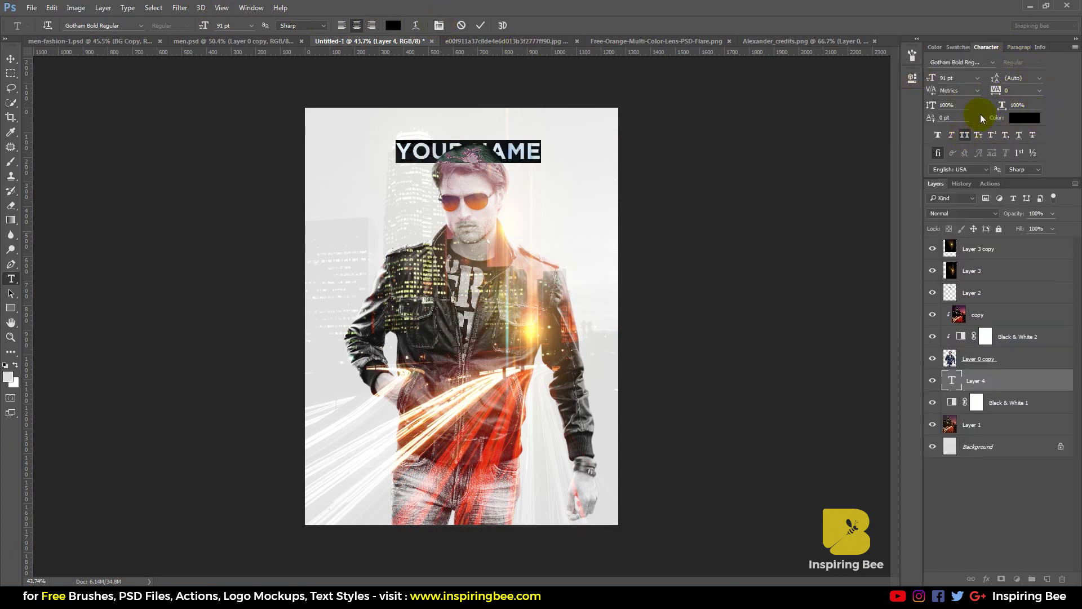
pyautogui.moveTo(995, 91); pyautogui.dragTo(1005, 92)
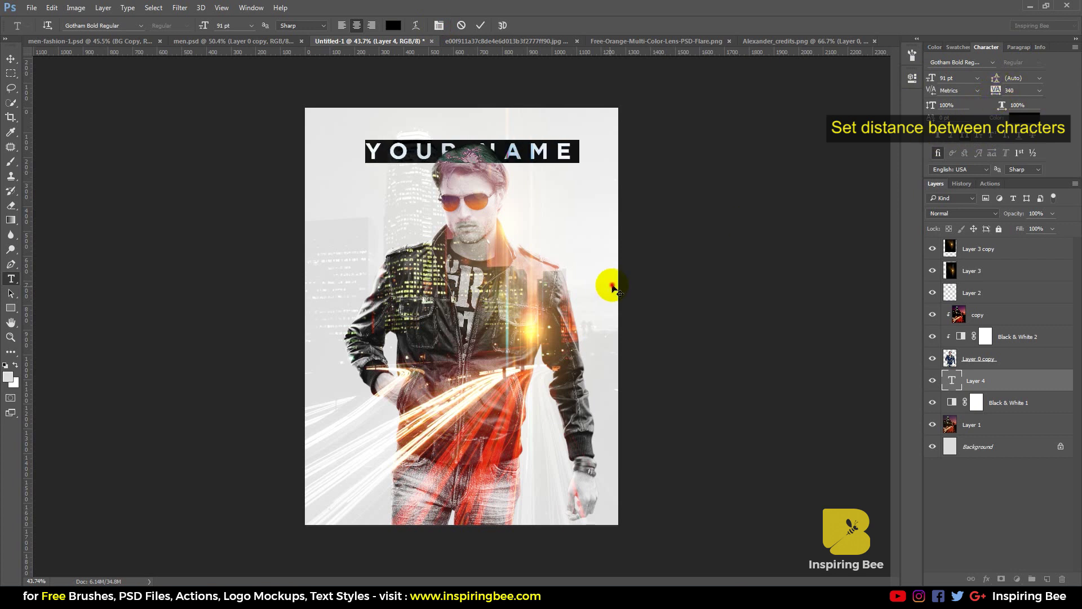
pyautogui.moveTo(609, 286)
pyautogui.mouseDown()
pyautogui.moveTo(613, 276)
pyautogui.moveTo(611, 284)
pyautogui.mouseUp()
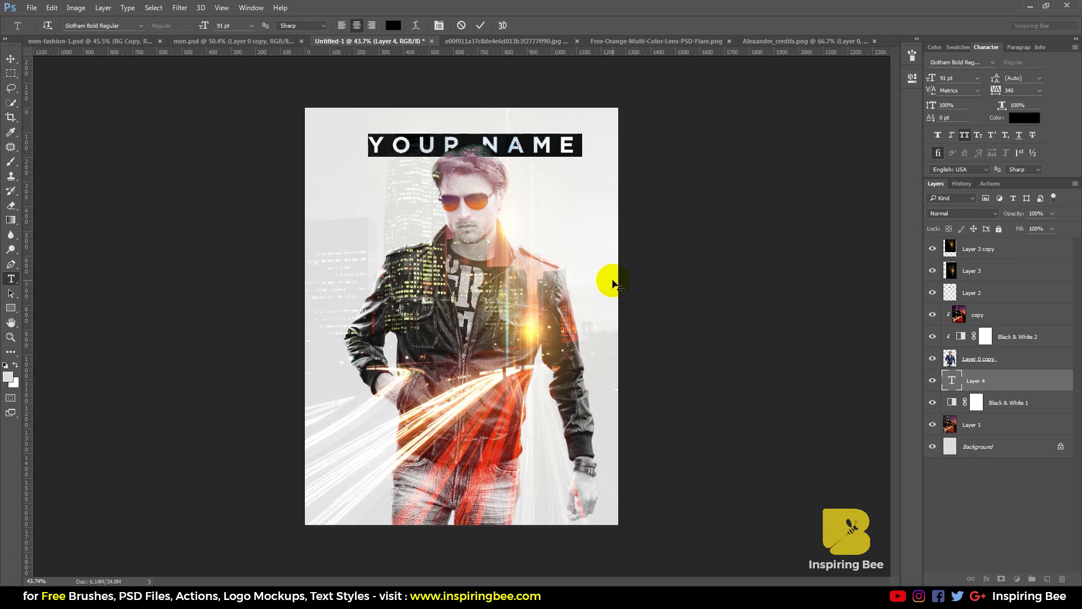
pyautogui.moveTo(928, 79); pyautogui.dragTo(936, 79)
pyautogui.moveTo(648, 198); pyautogui.dragTo(641, 199)
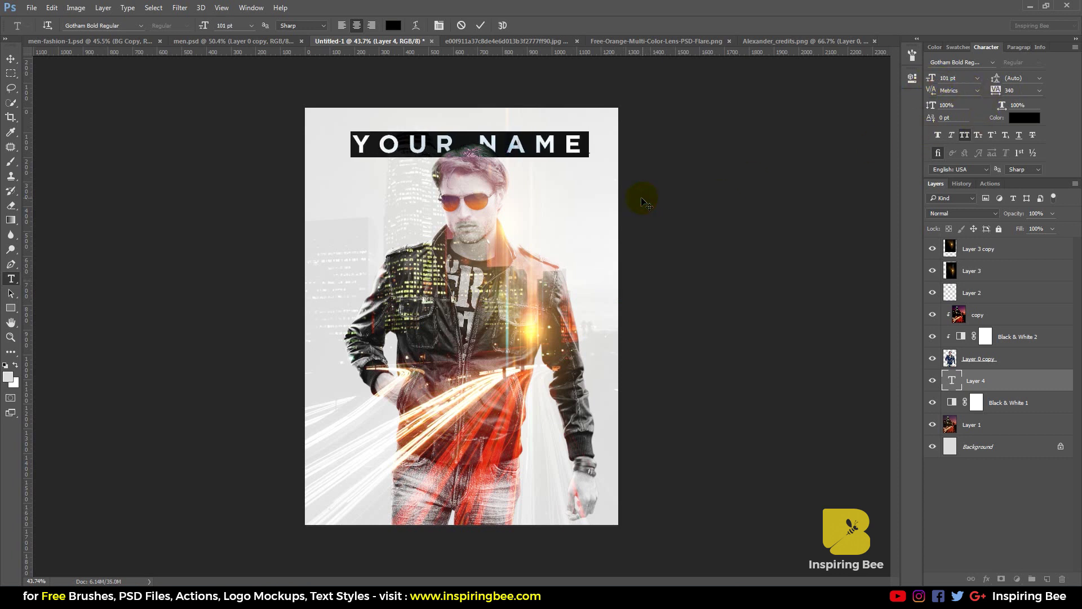
pyautogui.click(434, 142)
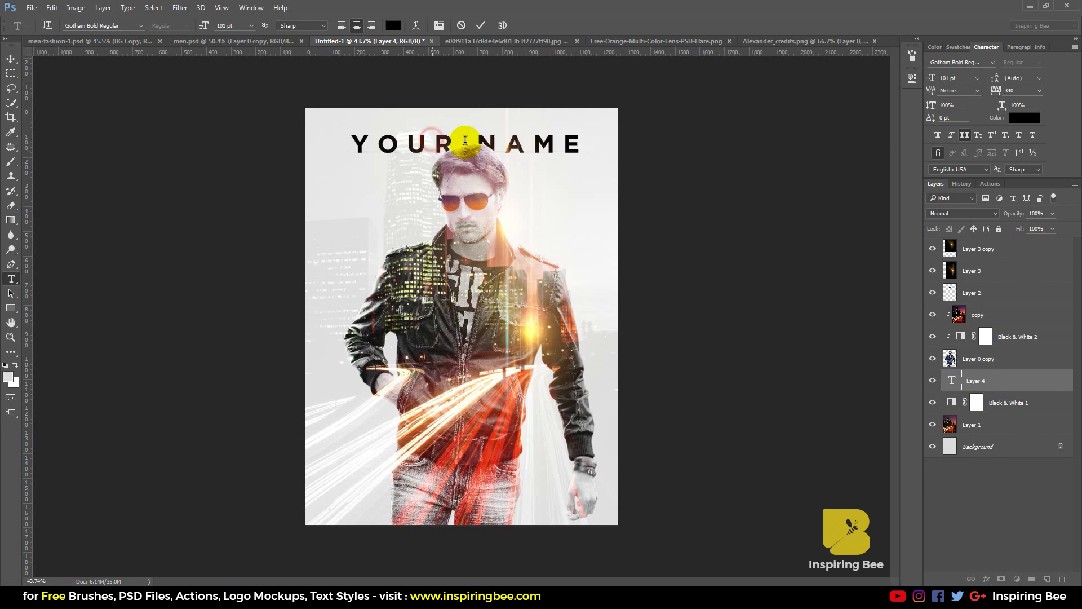
# - Commit the title edit with the Move tool, leaving the text layer named Your Name
pyautogui.click(11, 59)
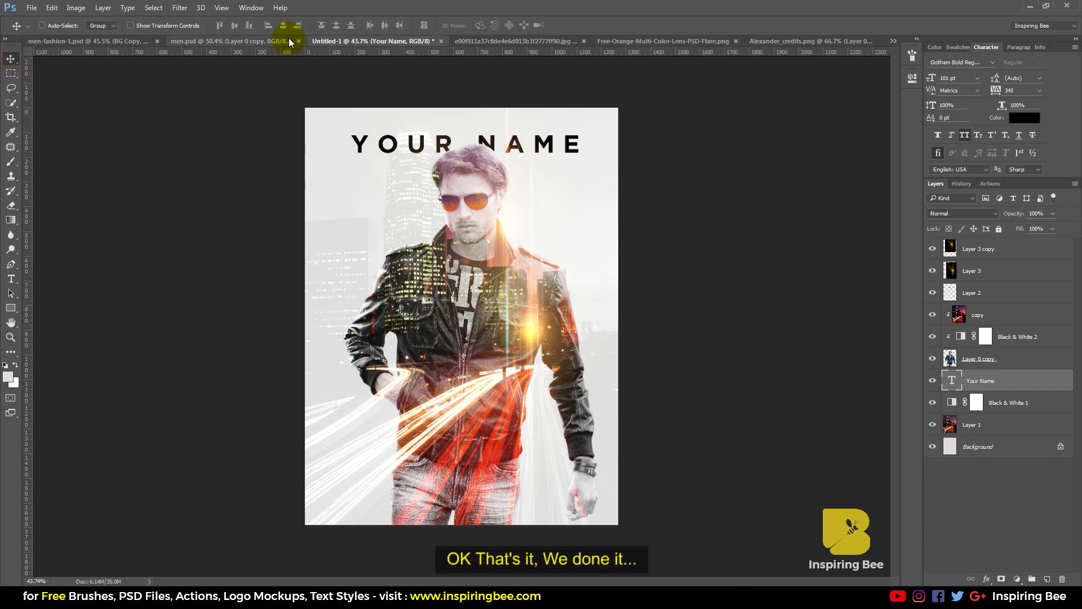